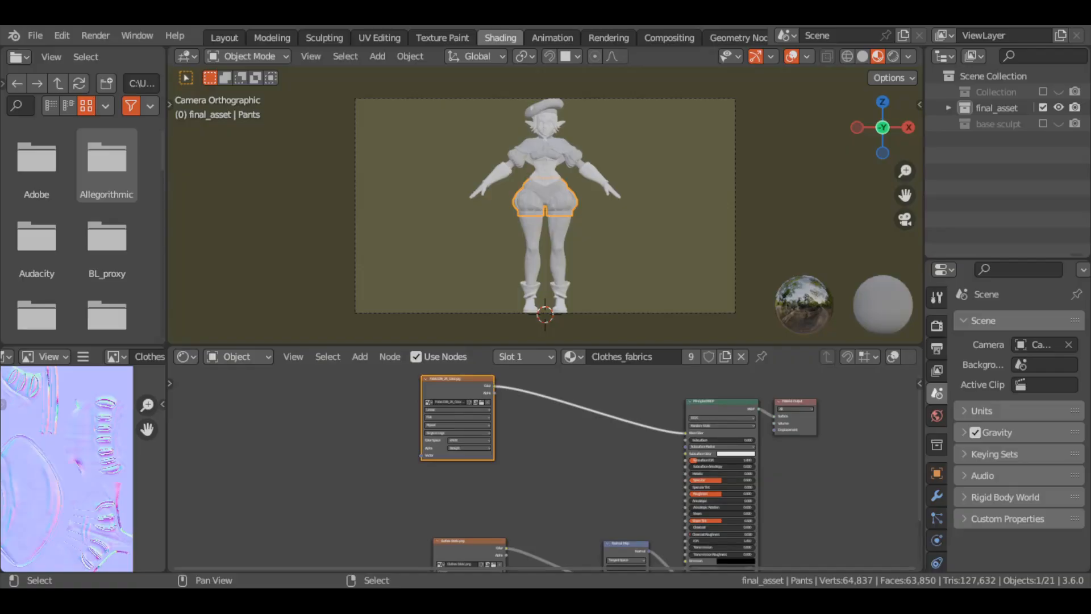
Connect the Fabric036 roughness texture to the Principled BSDF's Roughness input and collapse the texture node
drag(318, 474, 538, 447)
drag(577, 455, 686, 494)
key(h)
key(h)
drag(458, 378, 544, 424)
key(KP_Decimal)
middle_drag(543, 424, 513, 335)
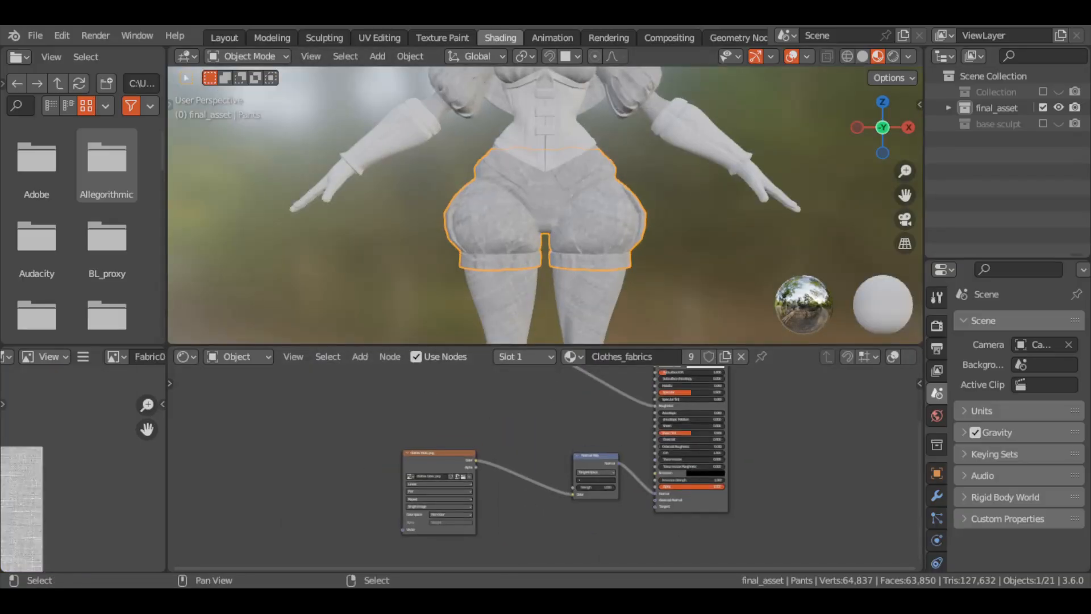
Place the Fabric036 normal texture beneath the Clothes fabric.png node and add a Mix Color node beside them
drag(454, 472, 445, 411)
drag(378, 440, 489, 508)
key(shift+a)
click(455, 390)
text(mi)
click(509, 436)
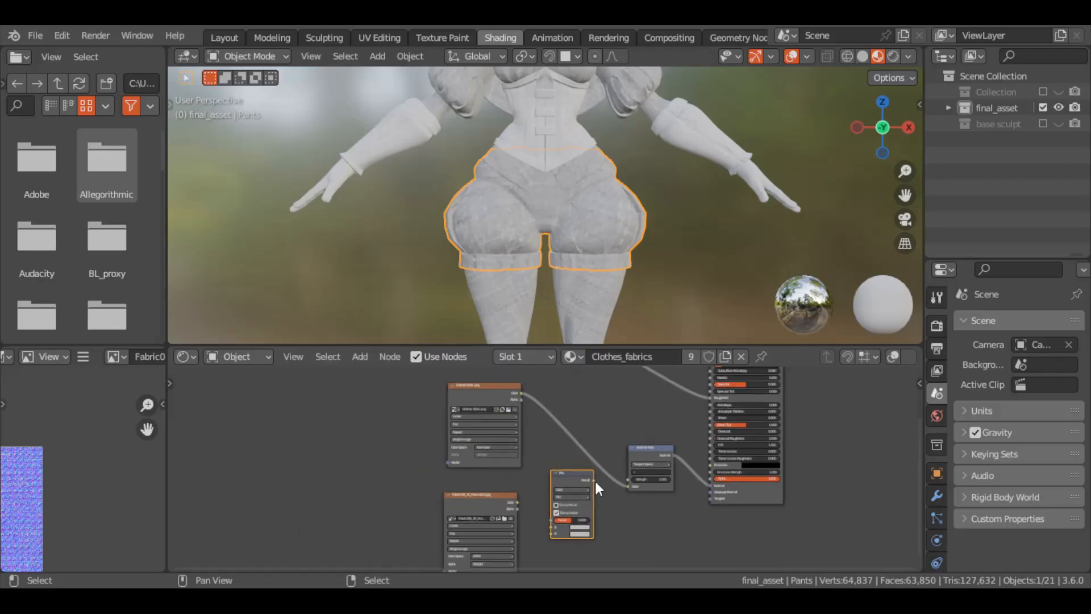
Route both normal textures through the Mix node into the Normal Map node, with the Fabric036 normal's colour space set to Non-Color
drag(595, 481, 628, 487)
drag(521, 393, 551, 533)
middle_drag(523, 491, 504, 441)
scroll(503, 446, up, 5)
click(446, 524)
click(461, 466)
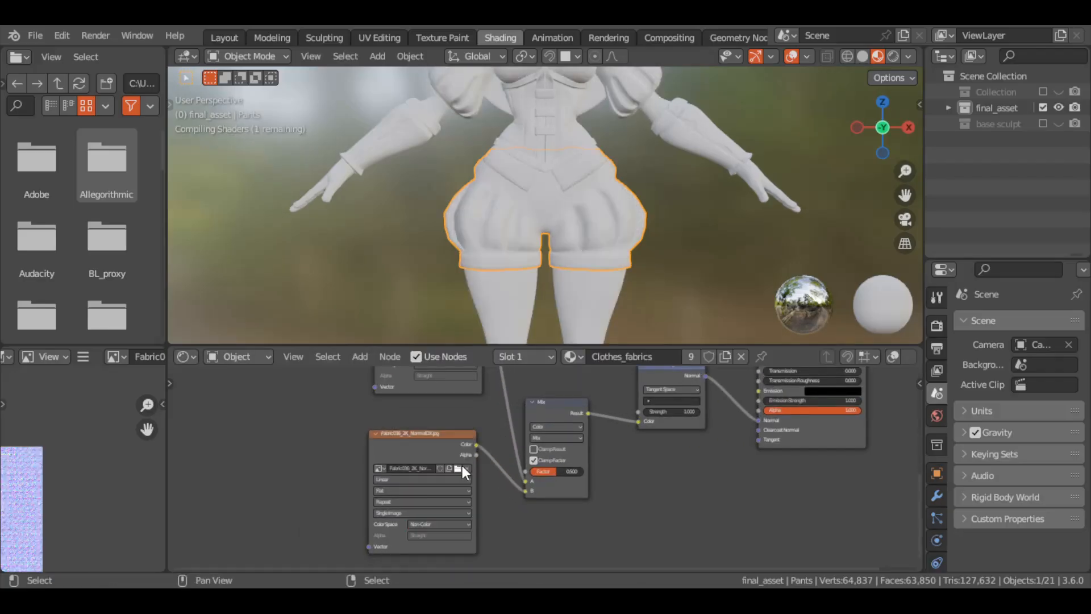
Set the Mix node's blending mode to Multiply and reposition it between the textures and the Normal Map node
click(577, 438)
click(569, 392)
middle_drag(568, 372, 575, 433)
drag(672, 437, 700, 479)
drag(571, 472, 621, 350)
middle_drag(569, 372, 602, 508)
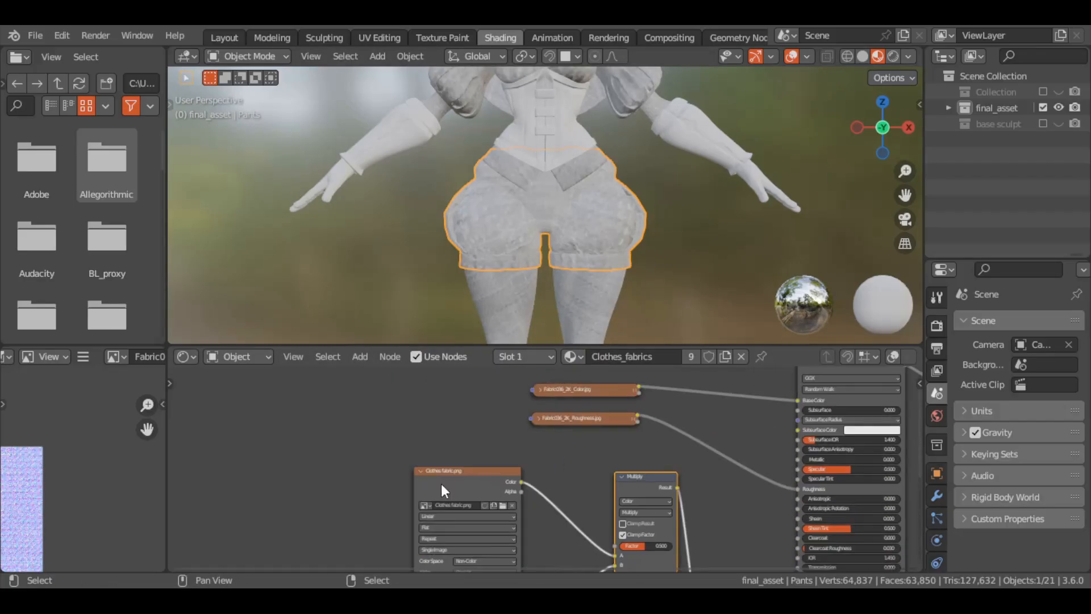
Collapse the Clothes fabric.png and Fabric036 normal texture nodes and shift them closer to the Multiply node
click(421, 471)
drag(446, 471, 531, 502)
click(427, 529)
drag(452, 529, 537, 529)
middle_drag(513, 456, 487, 558)
Add Texture Coordinate and Mapping nodes to the fabric colour texture and link the Mapping vector to the other image textures
click(574, 390)
key(ctrl+t)
drag(410, 427, 250, 437)
drag(360, 432, 504, 501)
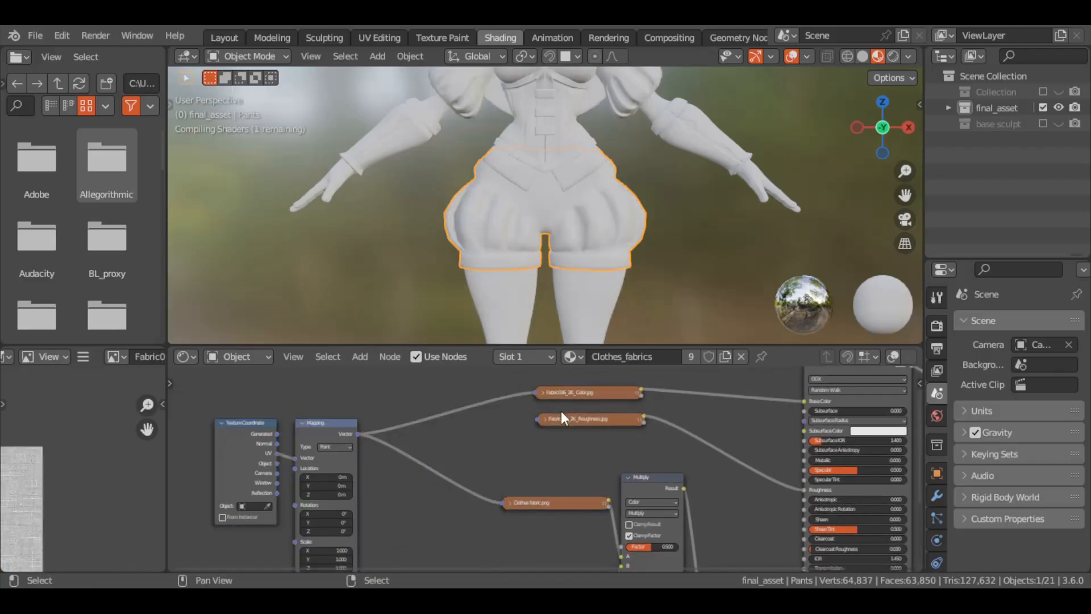
drag(540, 418, 360, 431)
middle_drag(480, 413, 512, 372)
drag(396, 380, 543, 501)
Increase the Mapping node's scale equally on X, Y and Z and disconnect Clothes fabric.png from the mapping
middle_drag(452, 466, 520, 561)
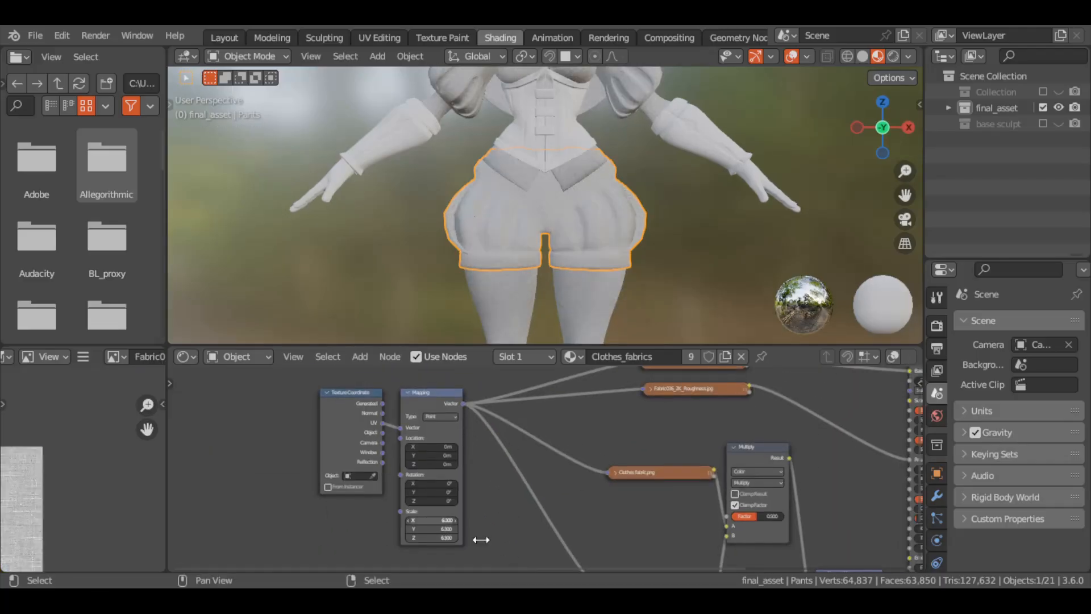
drag(481, 540, 501, 540)
middle_drag(661, 540, 559, 505)
click(560, 437)
Examine the tiled fabric texture up close on the character's shirt, cape and bodice
scroll(615, 225, up, 7)
scroll(614, 226, down, 5)
shift+middle_drag(585, 327, 619, 211)
scroll(618, 211, up, 5)
scroll(544, 466, down, 7)
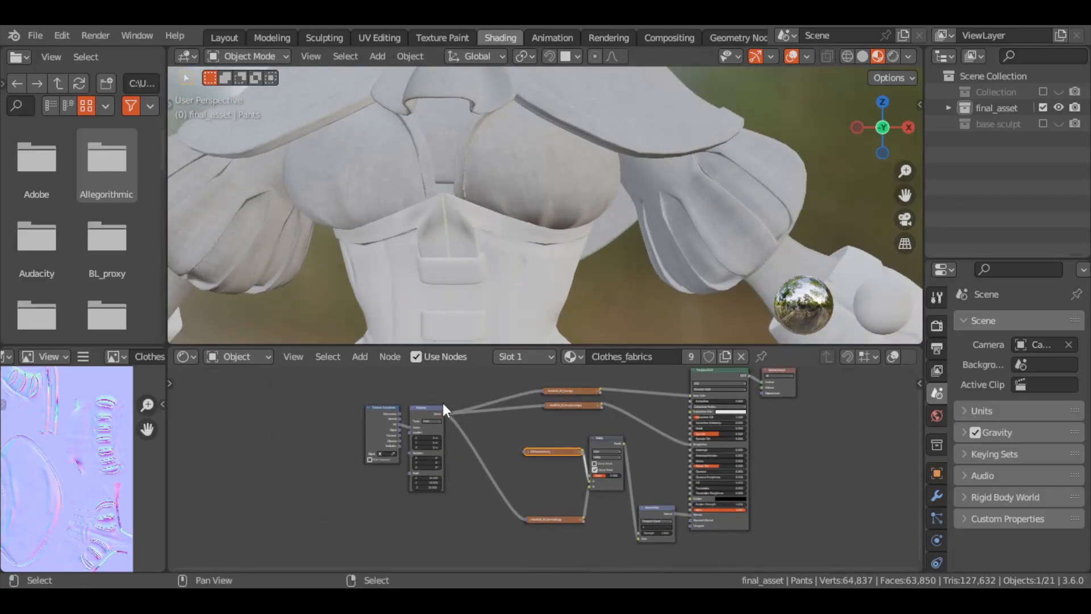
mouse_move(568, 256)
middle_down()
mouse_move(463, 255)
mouse_move(575, 256)
middle_up()
scroll(575, 256, down, 3)
scroll(575, 256, down, 1)
Add a Color Attribute node between the fabric colour and roughness texture nodes
middle_drag(568, 392, 521, 490)
drag(525, 487, 476, 446)
key(shift+a)
click(450, 405)
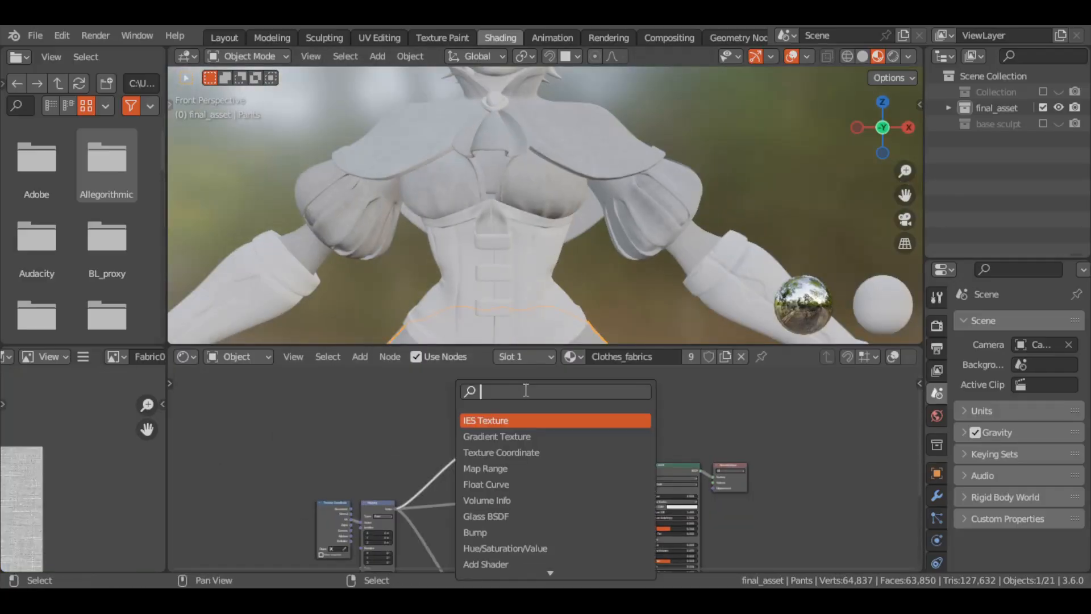
click(514, 469)
click(516, 474)
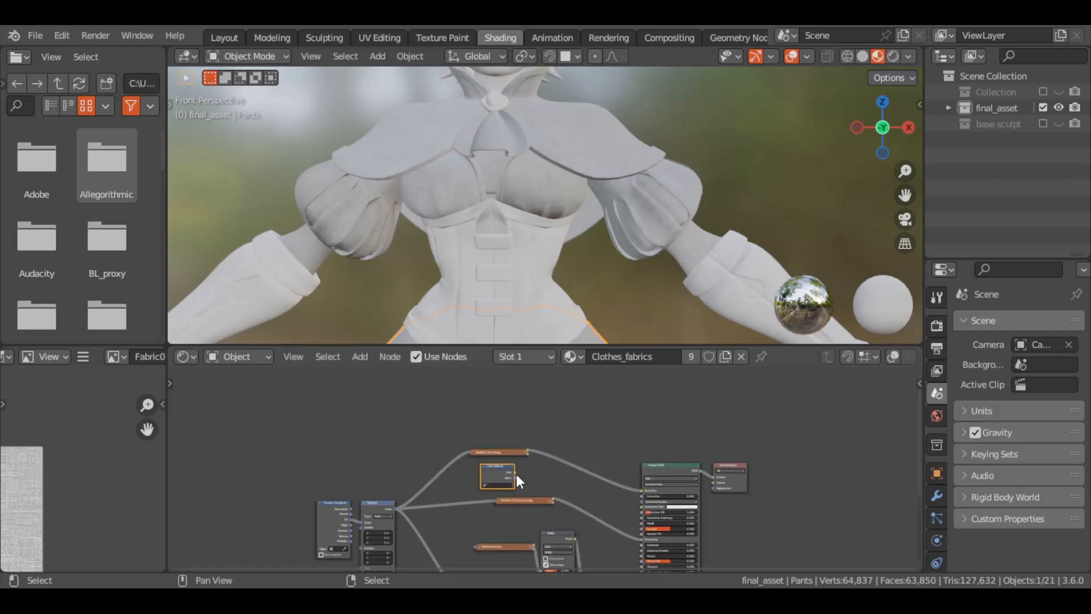
Duplicate the Multiply node beside the fabric colour texture and link the colour texture into the copy
middle_drag(568, 541, 475, 513)
click(475, 512)
key(shift+d)
click(523, 433)
drag(422, 445, 494, 473)
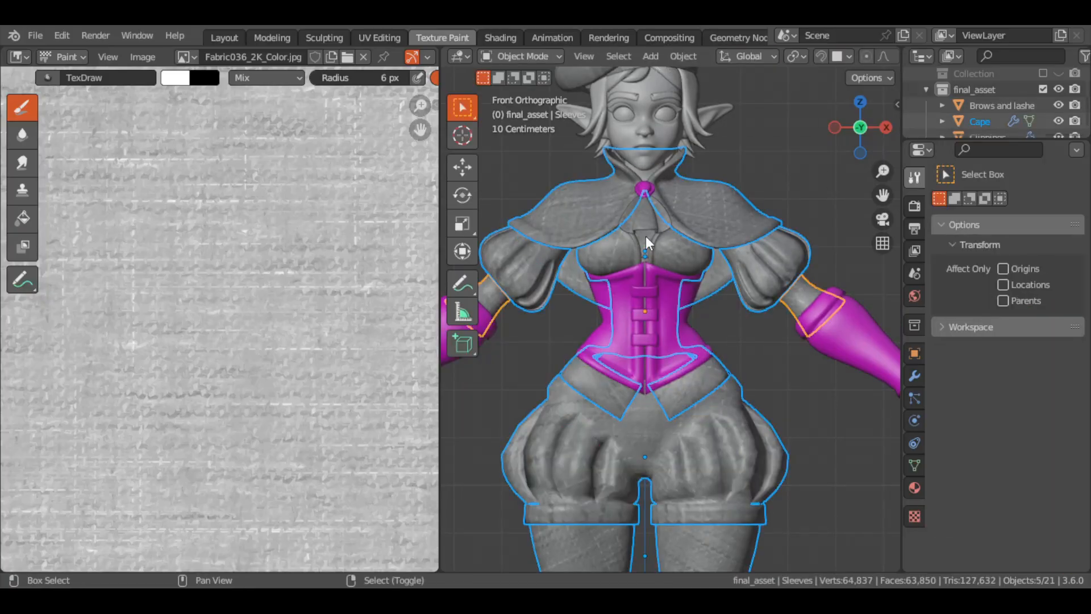
Add the hat to the selected clothing, isolate the selection and switch the hat to Vertex Paint mode
scroll(645, 236, down, 3)
shift+click(703, 193)
key(KP_Divide)
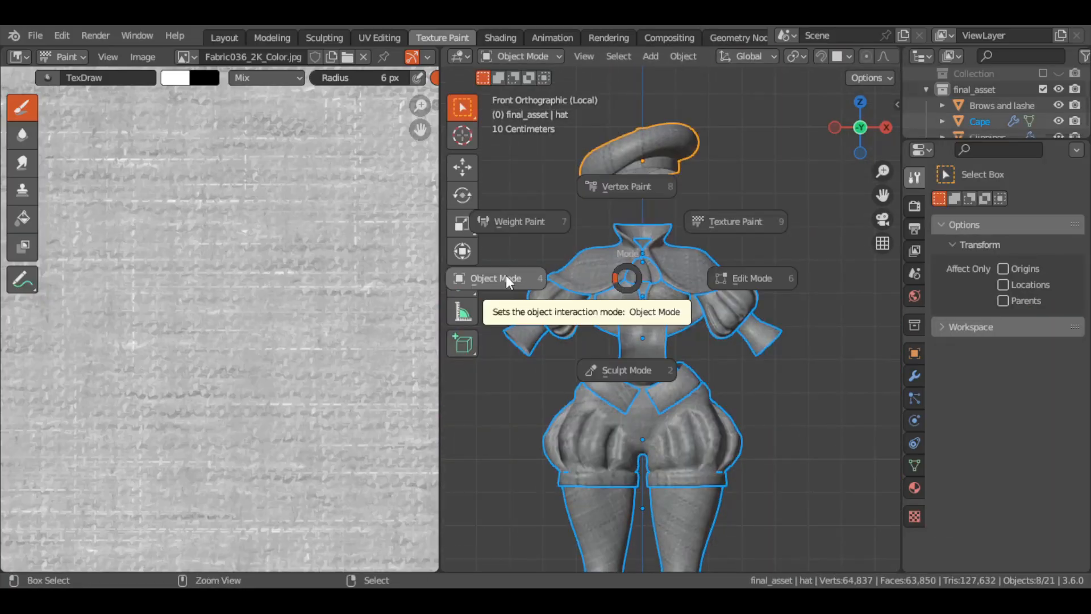
click(627, 188)
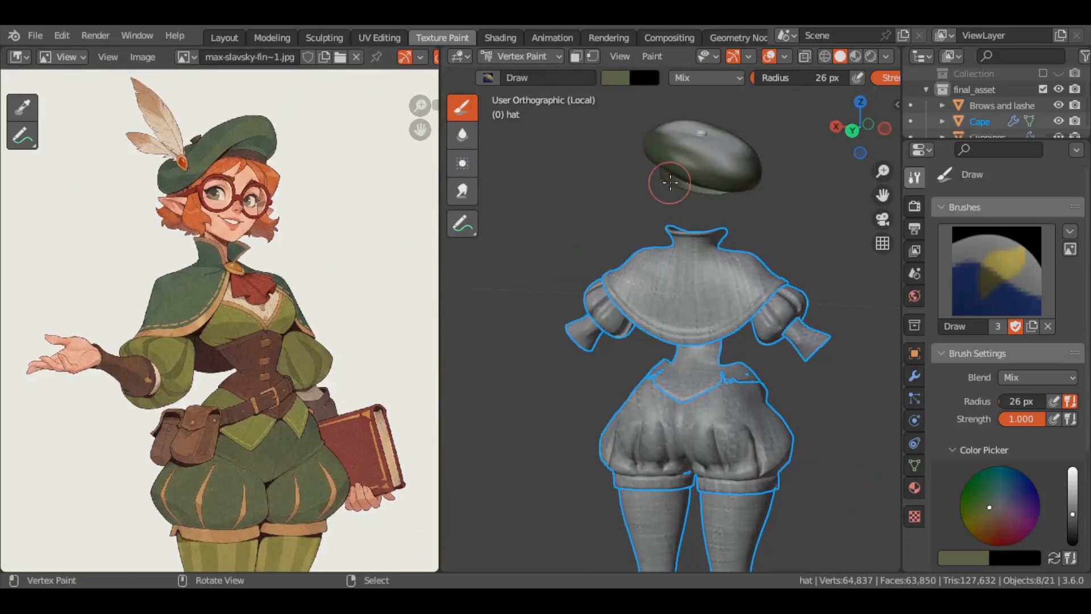
Add the hat's green to the colour palette and sample the dark brown of the beret's band from the reference
scroll(966, 387, down, 5)
click(945, 462)
click(616, 78)
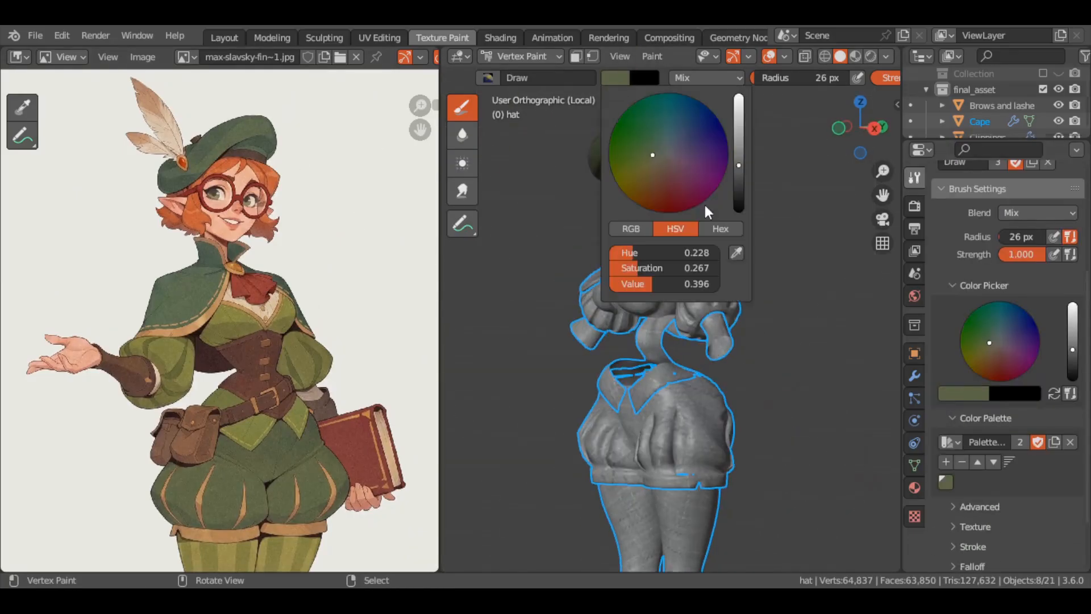
click(738, 251)
click(255, 155)
Paint the hat's band dark brown using the face selection mask and store that brown in the palette
click(576, 56)
mouse_move(636, 154)
middle_down()
mouse_move(706, 158)
mouse_move(614, 233)
mouse_move(511, 285)
middle_up()
key(alt+q)
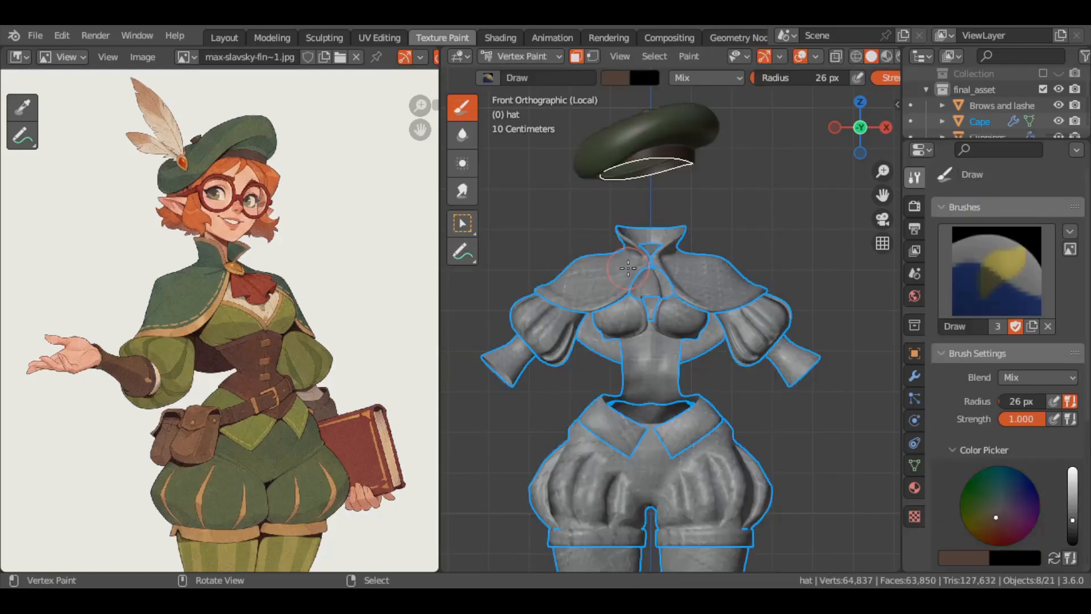
scroll(948, 420, down, 6)
click(945, 430)
Sample the cape's green from the reference and fill the whole cape with it as vertex colour
drag(579, 277, 626, 265)
key(ctrl+z)
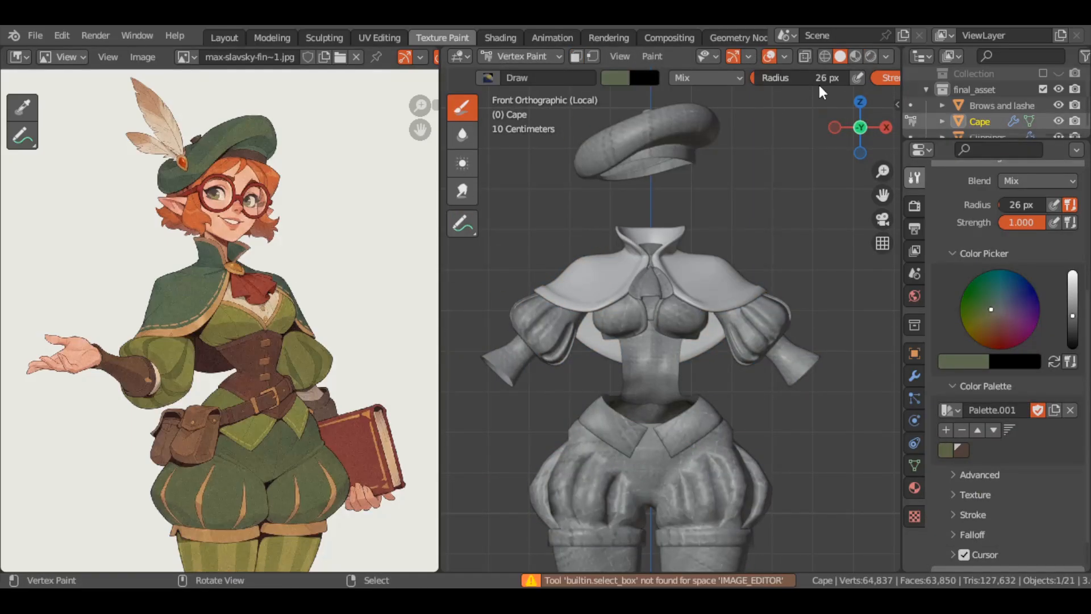
scroll(579, 78, up, 8)
click(596, 79)
click(716, 253)
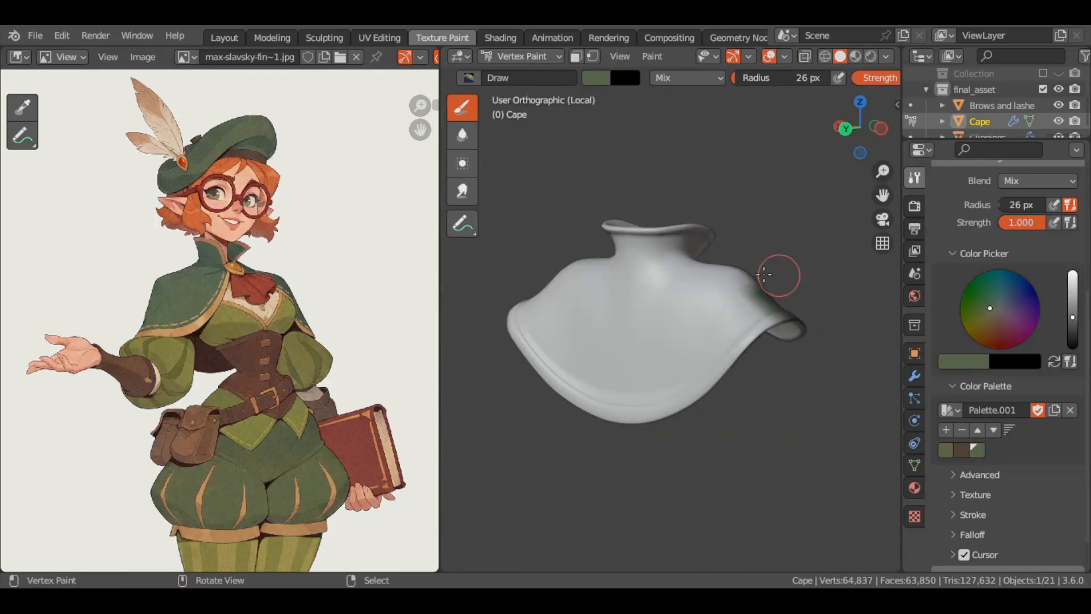
key(shift+k)
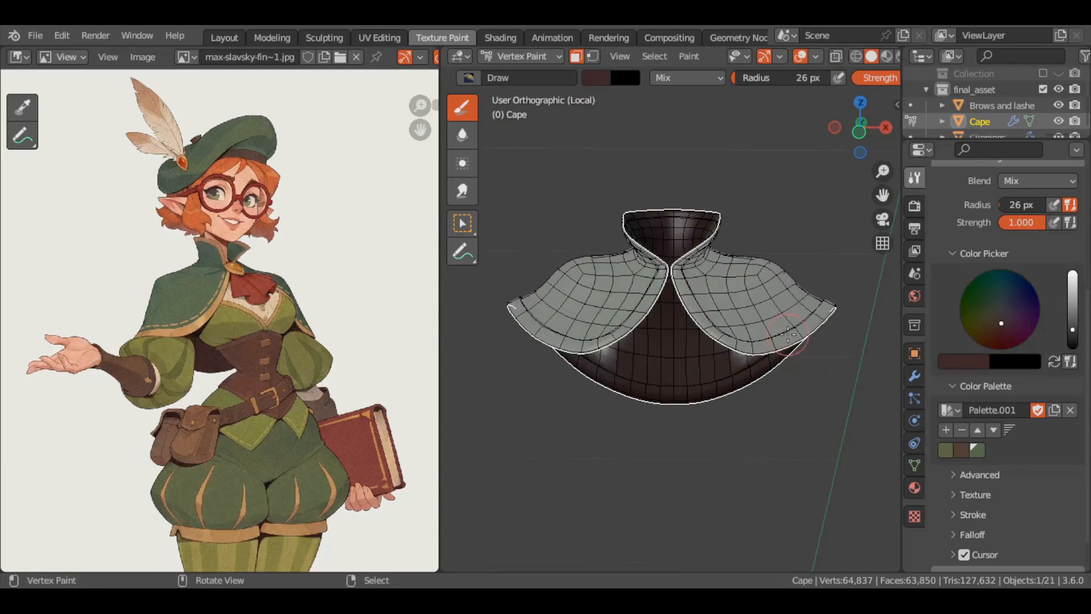
Paint the cape's underside lining dark reddish brown and the inside of its collar olive green
middle_drag(788, 334, 763, 361)
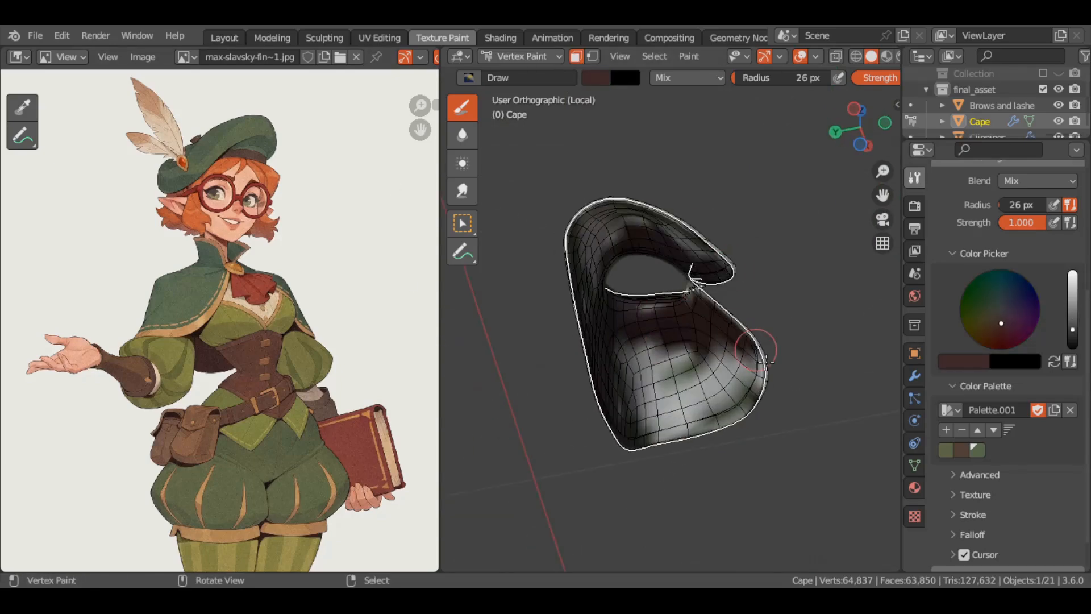
middle_drag(625, 363, 596, 364)
middle_drag(670, 253, 755, 284)
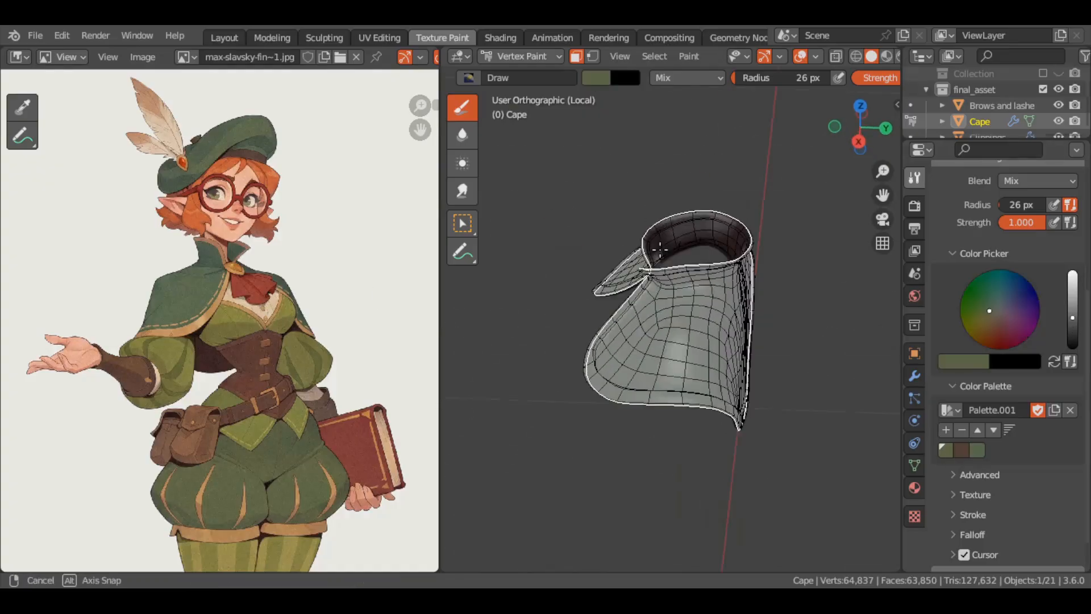
scroll(656, 254, up, 4)
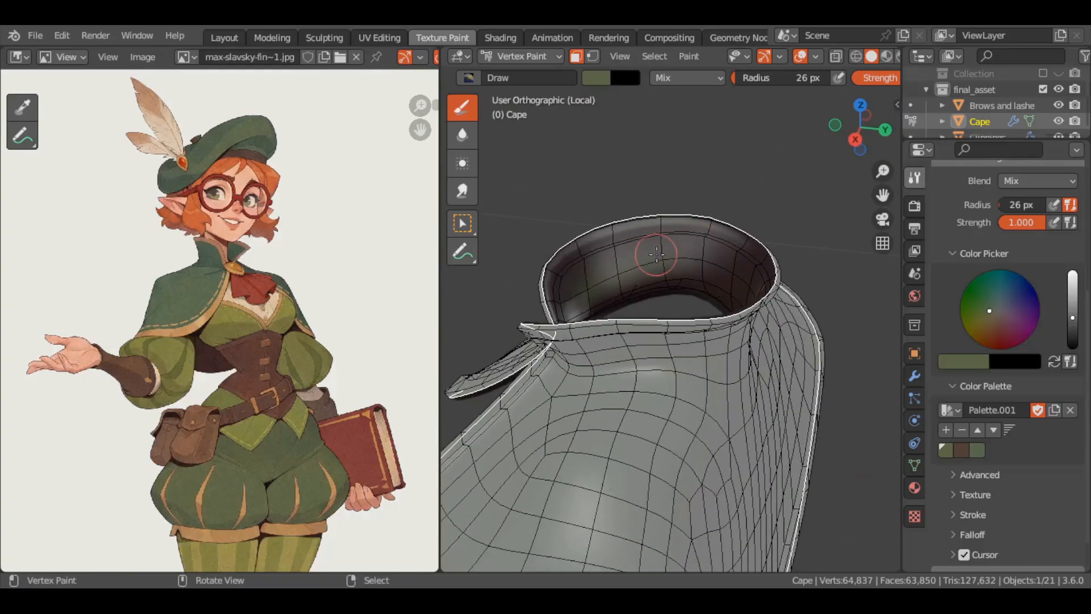
middle_drag(602, 263, 797, 293)
Clear the cape's selection in Edit Mode and select the seam-bounded trim faces along its front opening
key(Tab)
scroll(637, 372, down, 4)
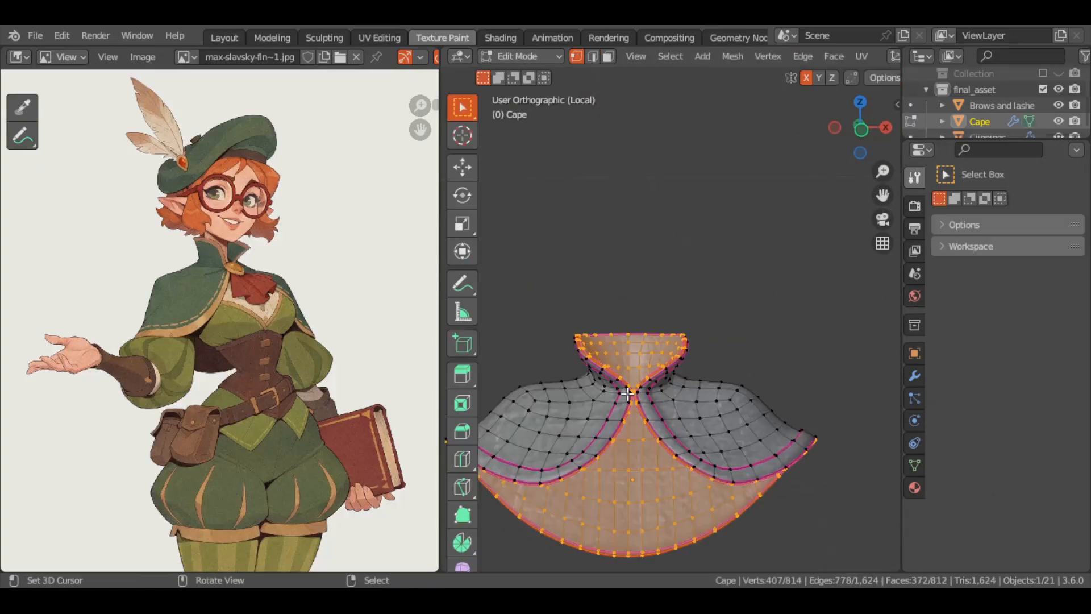
key(alt+a)
alt+middle_click(633, 384)
scroll(662, 336, up, 4)
alt+right_click(655, 379)
key(ctrl+l)
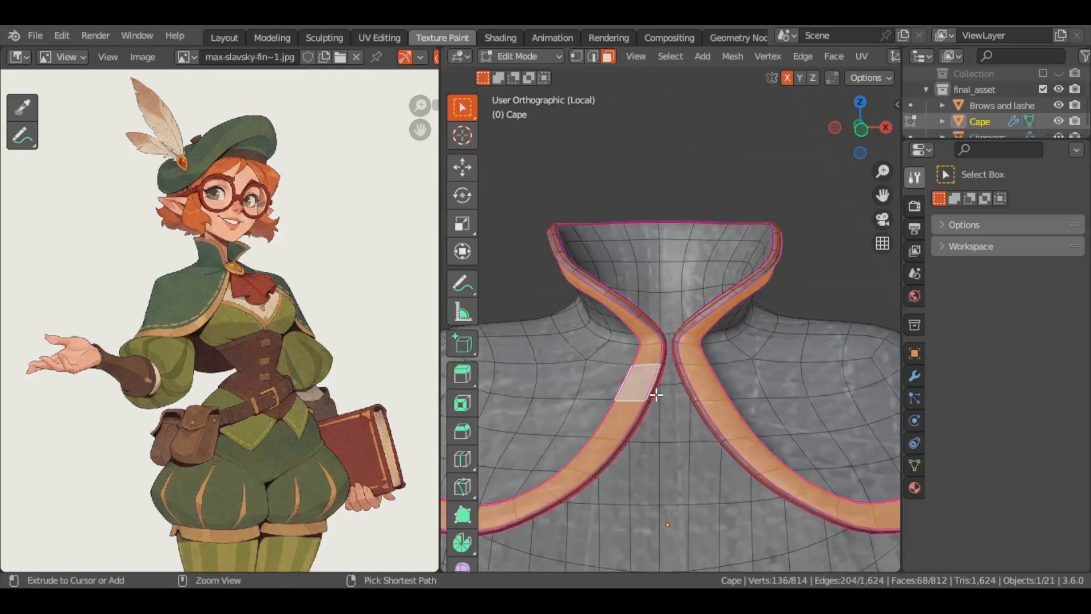
Extend the selection to the cape's full trim, including the collar rim and hem, and hide all unselected geometry
key(1)
middle_drag(652, 390, 712, 410)
alt+shift+right_click(653, 329)
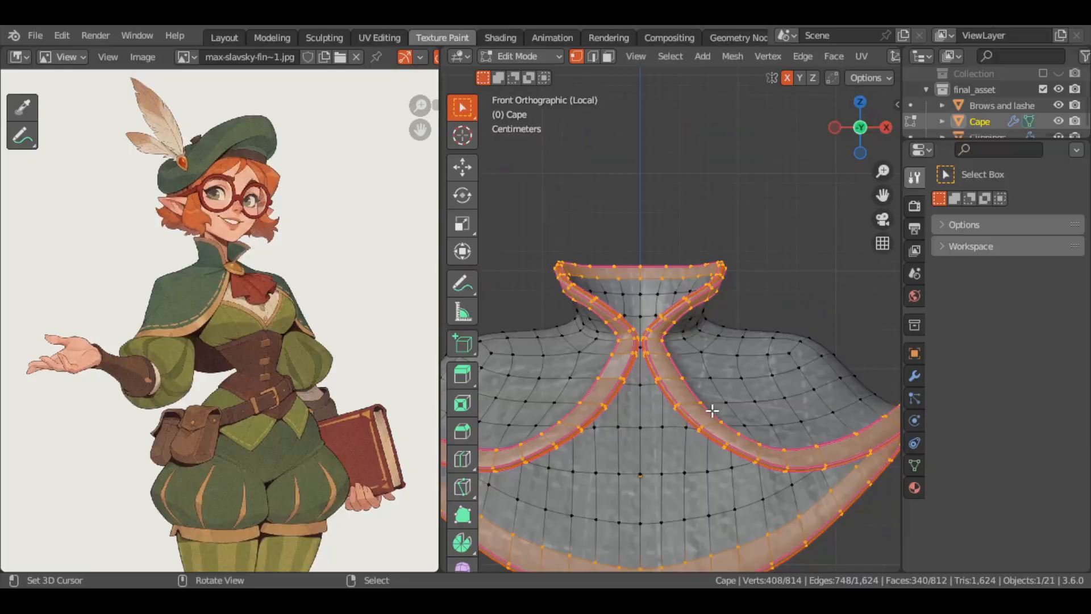
key(shift+h)
Return the cape to Vertex Paint mode and sample the tan trim colour from the reference
click(552, 57)
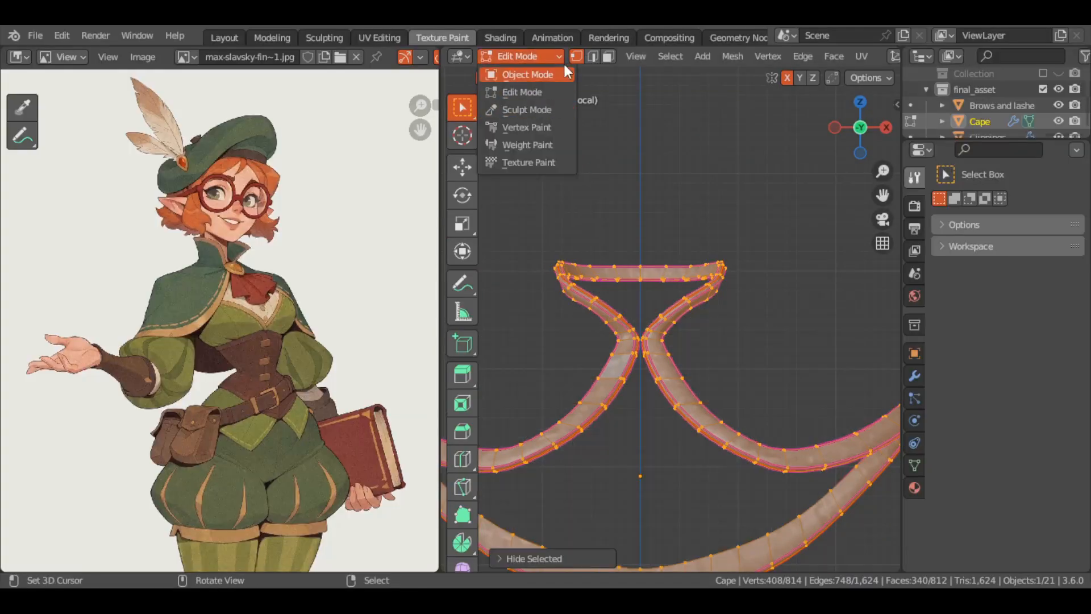
click(527, 127)
click(616, 78)
click(739, 254)
click(181, 333)
Paint the cape's exposed trim tan along the collar, front edges and hem
mouse_move(652, 339)
mouse_down()
mouse_move(682, 406)
mouse_move(713, 579)
mouse_up()
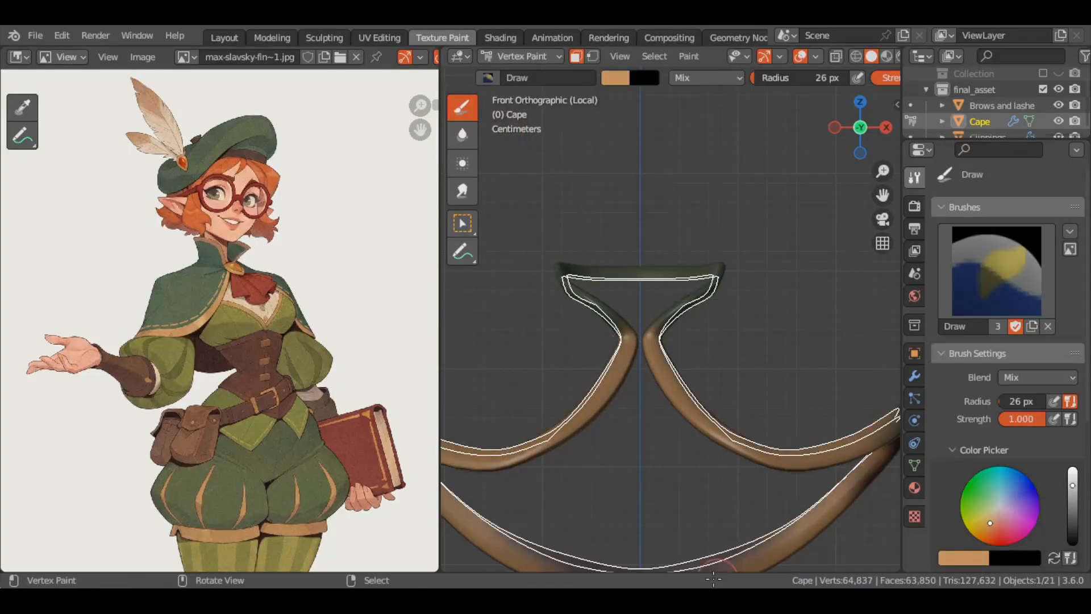
mouse_move(714, 579)
middle_down()
mouse_move(531, 324)
mouse_move(633, 299)
middle_up()
drag(598, 401, 490, 364)
mouse_move(490, 364)
middle_down()
mouse_move(577, 453)
mouse_move(618, 333)
mouse_move(738, 353)
mouse_move(529, 420)
middle_up()
drag(529, 421, 562, 248)
mouse_move(562, 247)
middle_down()
mouse_move(524, 329)
mouse_move(578, 312)
mouse_move(569, 320)
mouse_move(664, 315)
middle_up()
Finish the tan coverage on the cape's trim in Vertex Paint mode and leave the isolated view
key(Tab)
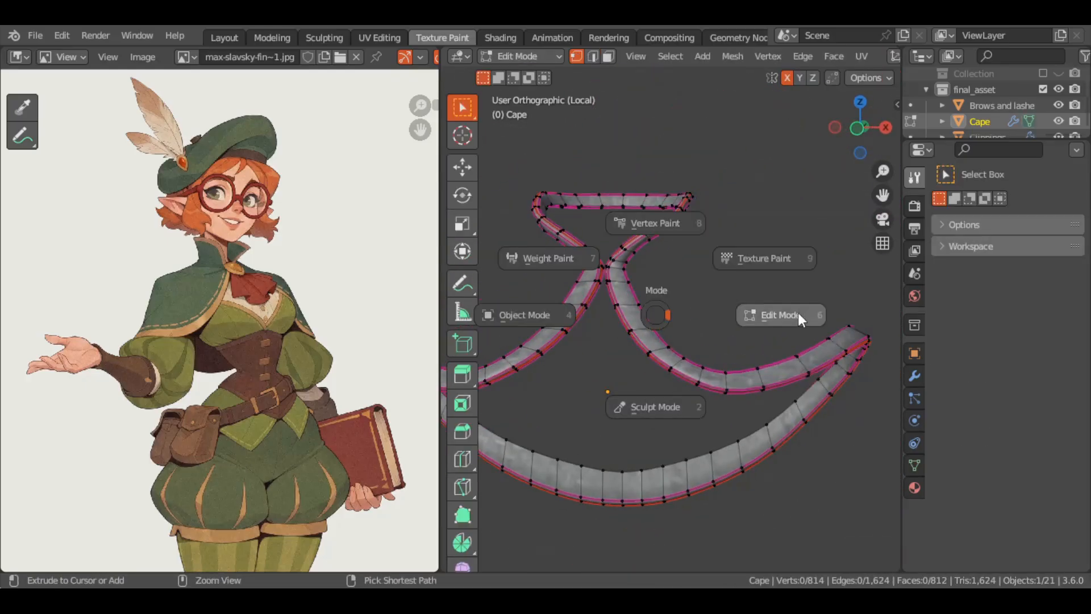
click(656, 224)
middle_drag(730, 445, 852, 472)
scroll(953, 478, down, 5)
key(KP_1)
key(KP_Decimal)
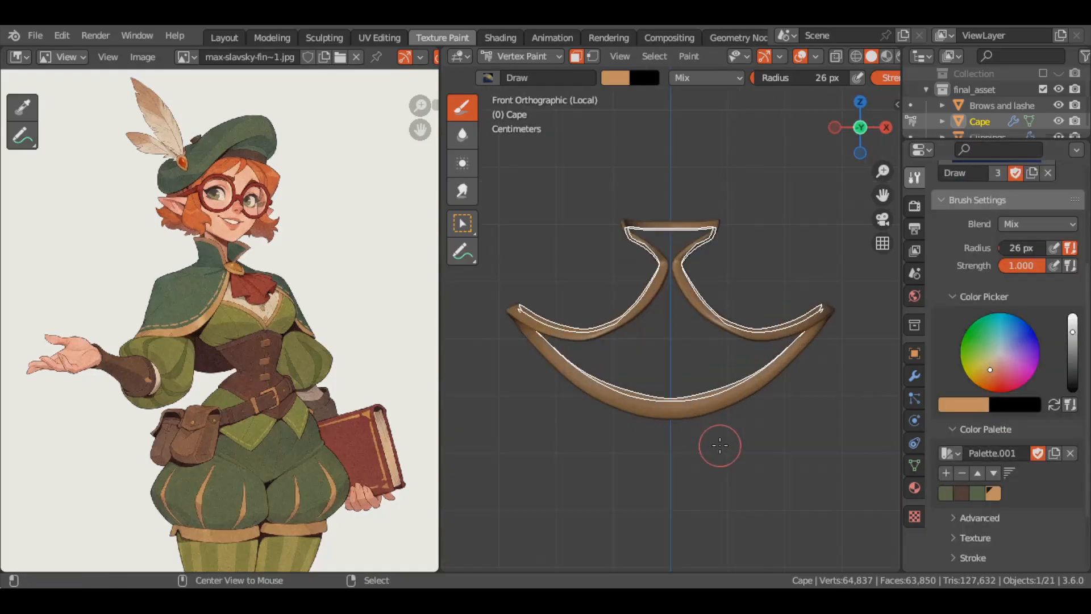
key(KP_Divide)
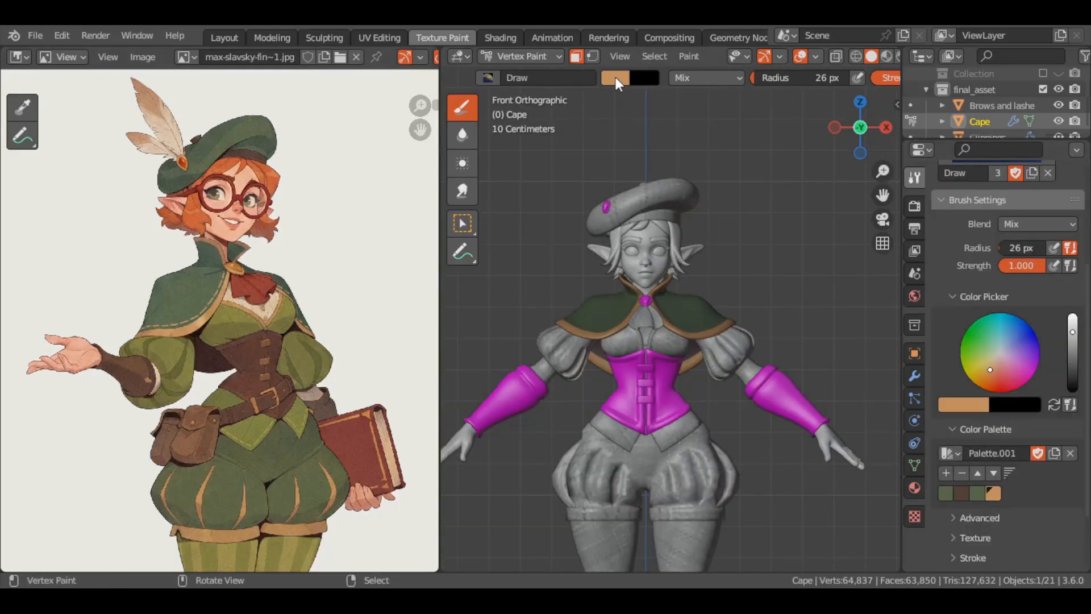
Isolate the tie and paint its outer folds with the reference's brick red
key(alt+q)
key(KP_Divide)
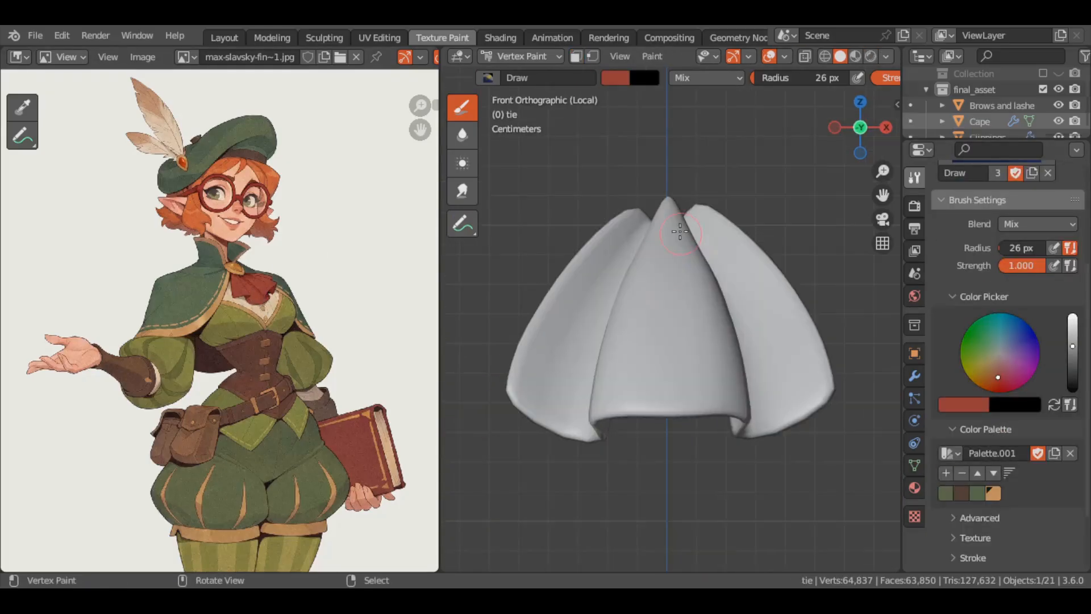
mouse_move(676, 239)
mouse_down()
mouse_move(708, 282)
mouse_move(741, 295)
mouse_move(775, 273)
mouse_up()
middle_drag(795, 262, 693, 250)
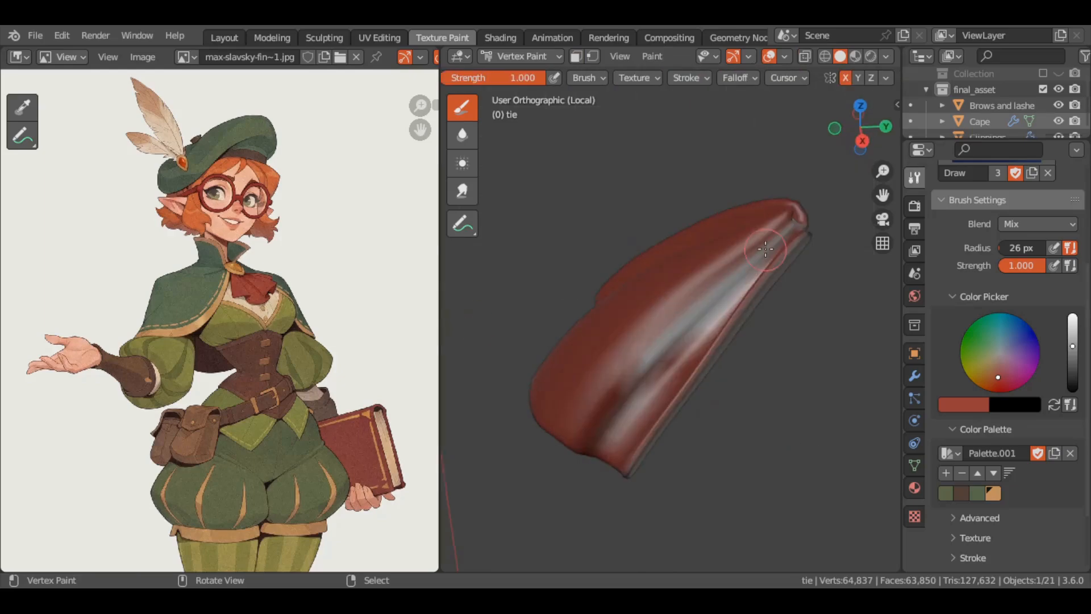
drag(750, 244, 642, 398)
mouse_move(665, 244)
middle_down()
mouse_move(570, 233)
mouse_move(531, 242)
middle_up()
Enlarge the brush radius to 74 px, cover the rest of the tie in red and leave the isolated view
key(f)
mouse_move(682, 227)
mouse_down()
mouse_move(614, 397)
mouse_move(699, 423)
mouse_up()
middle_drag(671, 318, 580, 305)
key(KP_Divide)
key(KP_1)
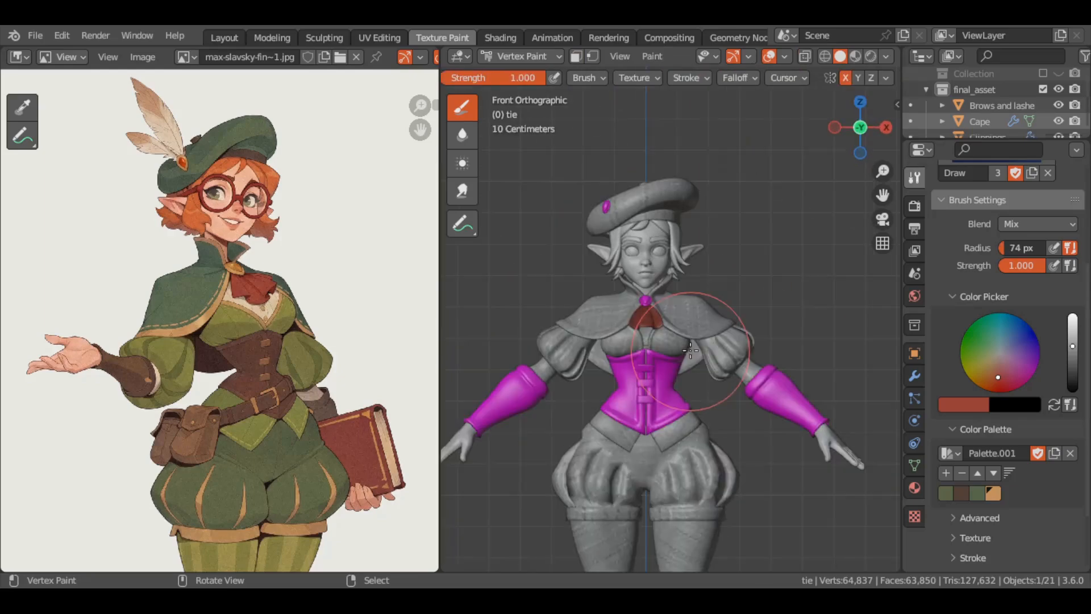
Isolate the shirt and paint its front with the olive green sampled from the reference's sleeve
shift+middle_drag(660, 406, 647, 349)
key(alt+q)
key(KP_Divide)
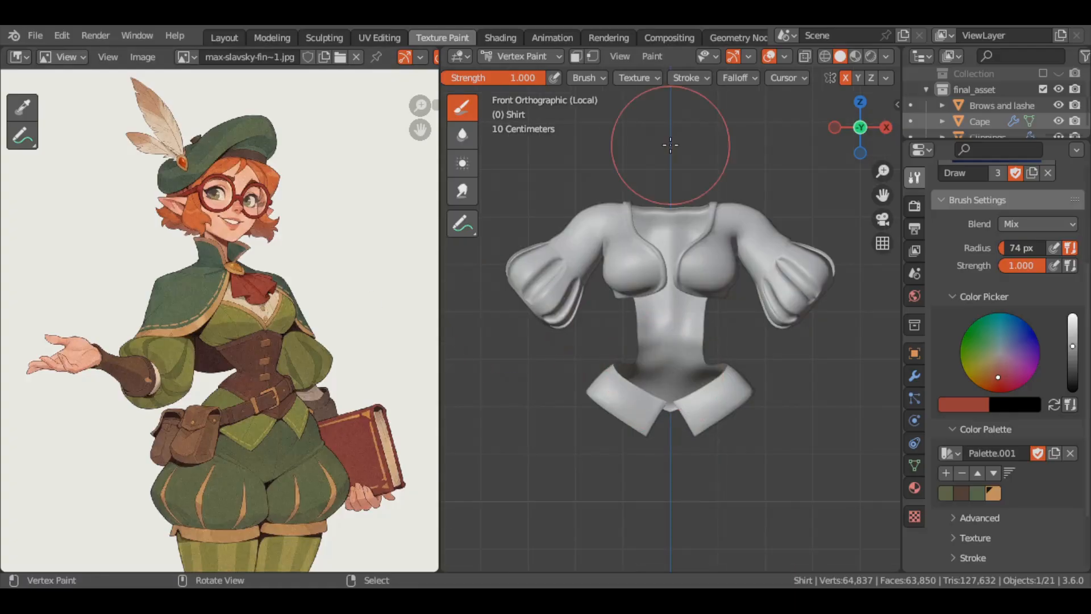
click(308, 364)
mouse_move(796, 264)
mouse_down()
mouse_move(707, 276)
mouse_move(684, 212)
mouse_up()
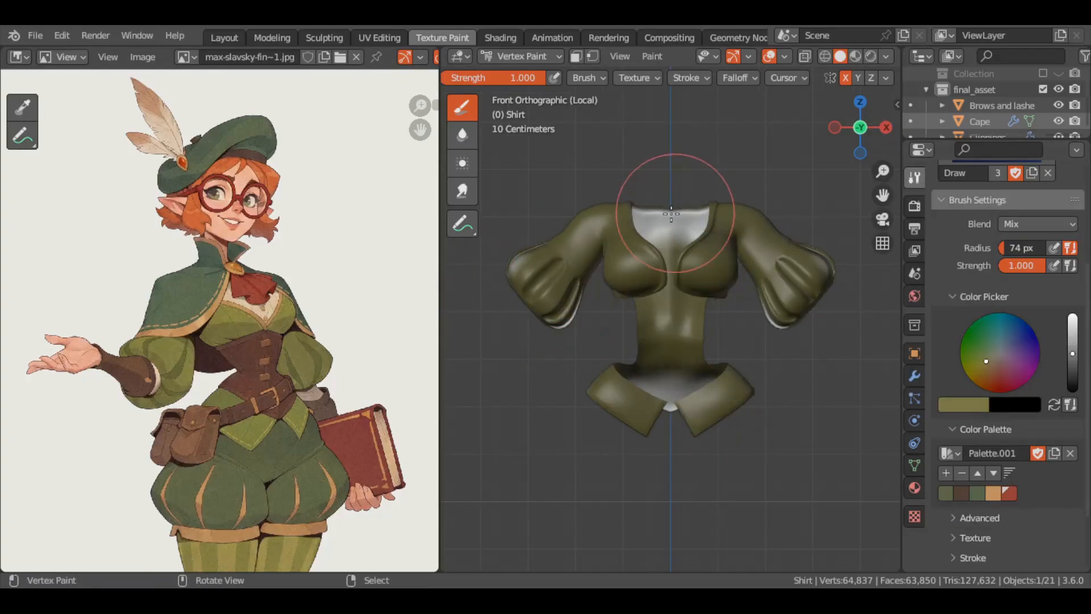
Cover the shirt's remaining white areas in olive green around the neckline, sides and sleeve openings
middle_drag(756, 239, 636, 253)
drag(784, 296, 646, 244)
mouse_move(557, 319)
middle_down()
mouse_move(588, 328)
mouse_move(585, 207)
mouse_move(585, 349)
middle_up()
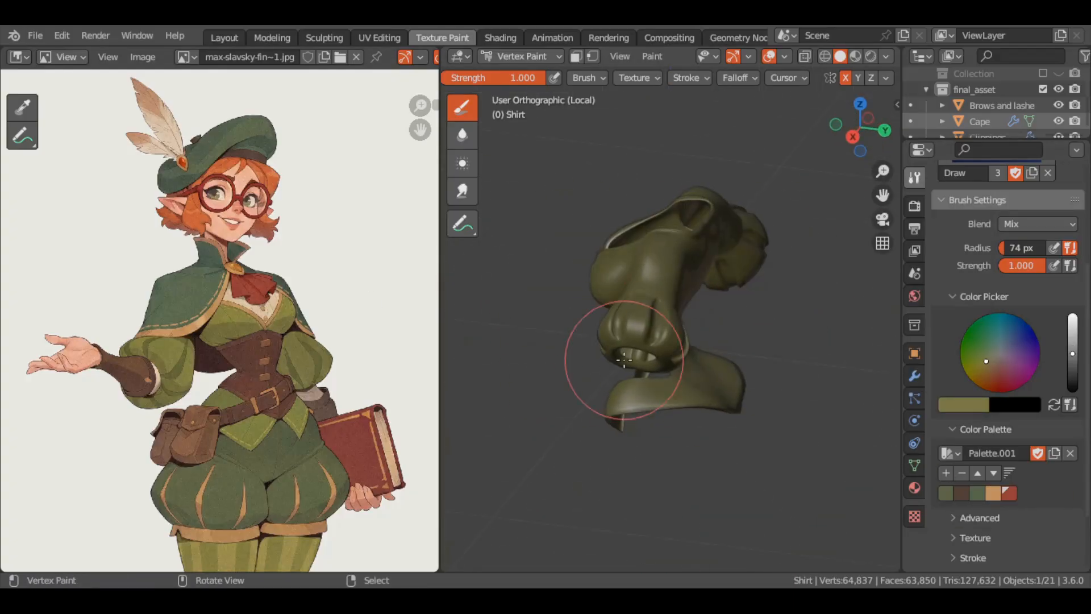
key(KP_1)
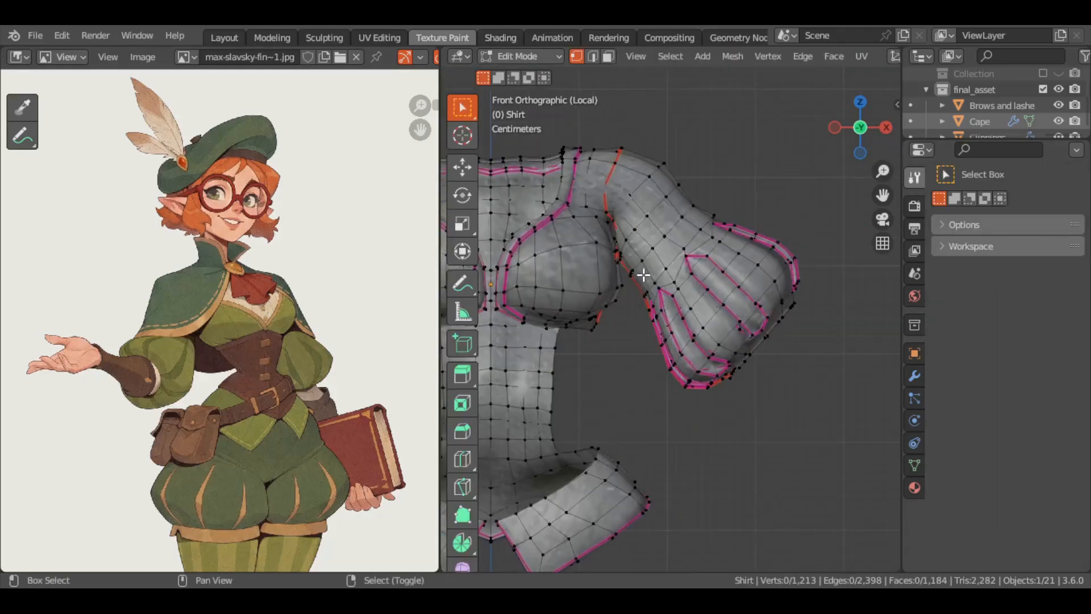
Select the stripe faces on the shirt's puffed sleeve and show the subdivision effect on the edit cage
mouse_move(682, 284)
middle_down()
mouse_move(730, 295)
mouse_move(744, 254)
middle_up()
alt+click(730, 295)
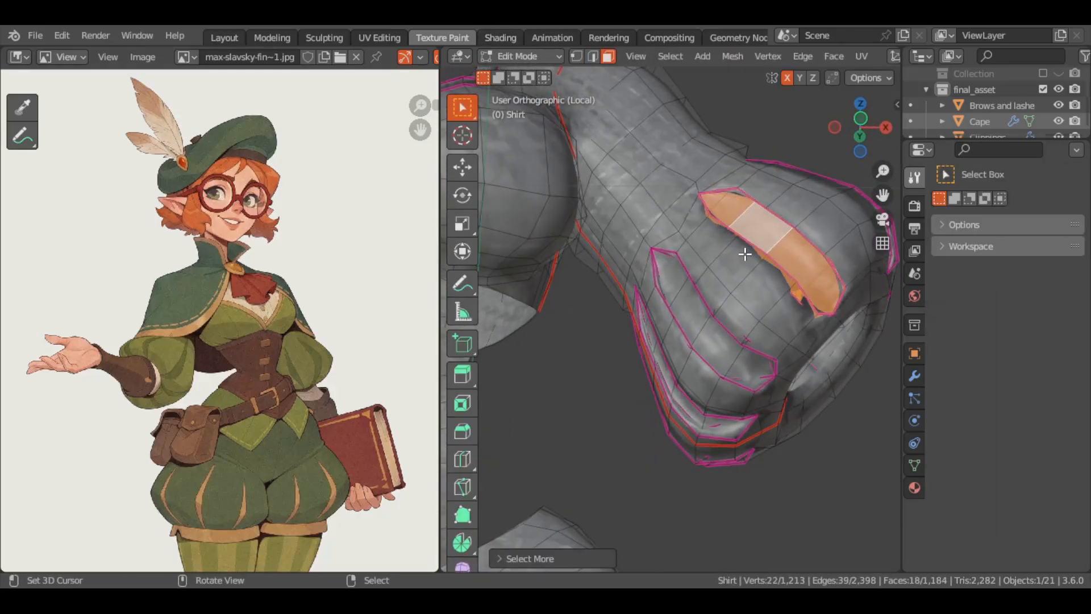
click(915, 376)
click(977, 251)
middle_drag(756, 340, 676, 335)
alt+shift+right_click(670, 338)
key(ctrl+z)
alt+shift+right_click(767, 360)
Complete the selection of stripes on both sleeves and hide all other shirt faces
middle_drag(629, 392, 584, 348)
alt+shift+right_click(568, 315)
scroll(586, 324, down, 2)
alt+shift+right_click(694, 310)
alt+shift+right_click(584, 348)
key(KP_1)
key(shift+h)
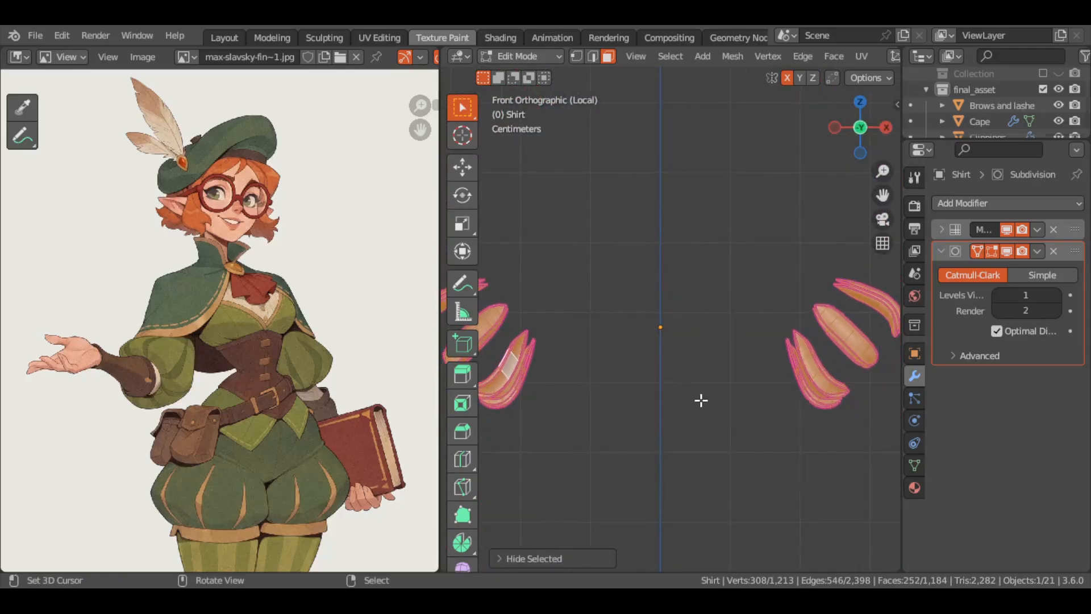
Vertex paint the isolated sleeve stripes dark green and reveal the rest of the shirt
click(725, 298)
middle_drag(779, 292, 697, 386)
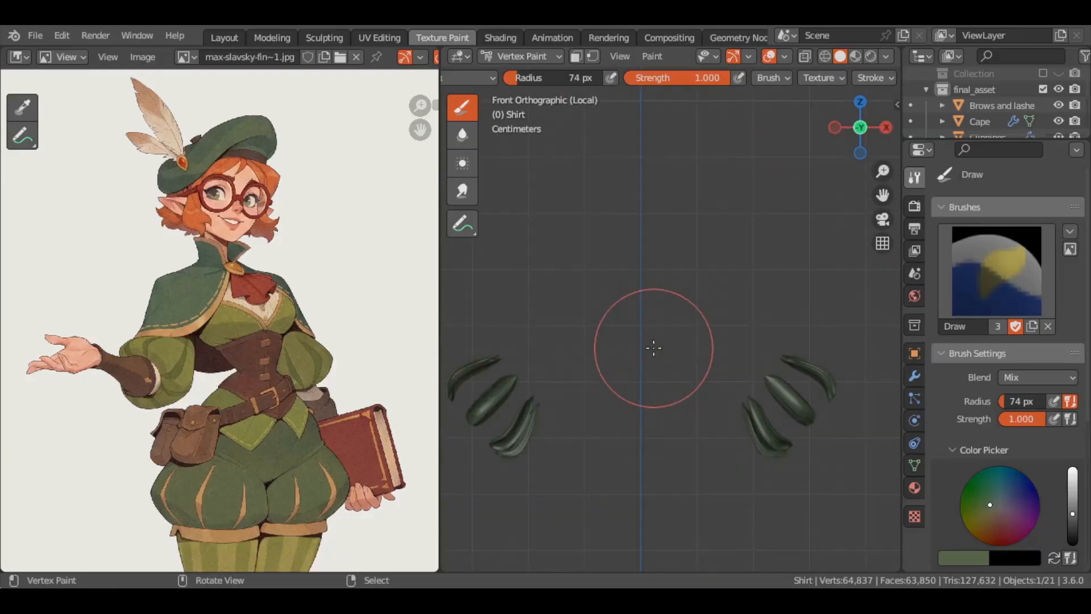
key(alt+h)
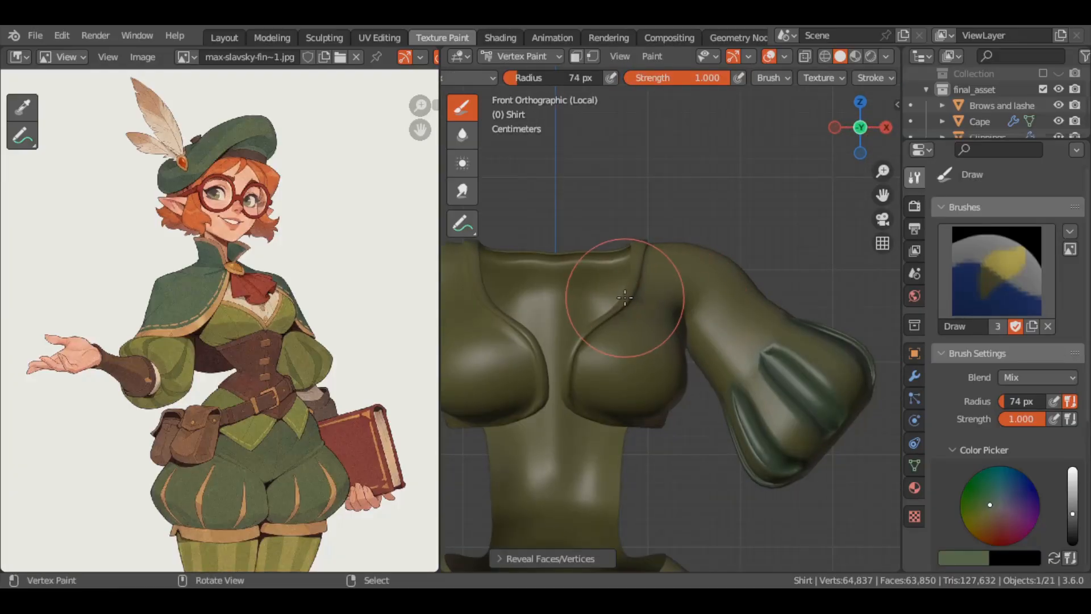
Select the trim faces running around the shirt's neckline and bust edges, including the back
key(Tab)
scroll(629, 294, up, 3)
mouse_move(629, 294)
middle_down()
mouse_move(699, 263)
mouse_move(658, 295)
mouse_move(563, 311)
mouse_move(551, 370)
mouse_move(690, 286)
mouse_move(714, 372)
middle_up()
alt+right_click(648, 318)
key(1)
alt+right_click(696, 263)
alt+shift+right_click(657, 296)
alt+shift+right_click(563, 312)
scroll(715, 375, down, 3)
key(alt+z)
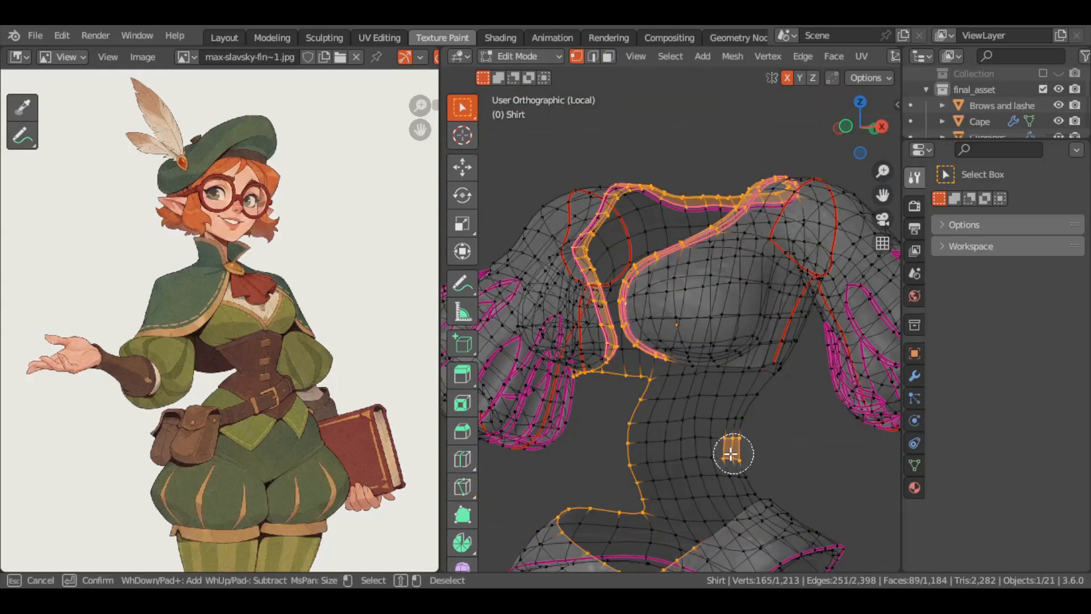
Remove the stray faces from the trim selection and hide everything except the neckline trim
key(Escape)
mouse_move(642, 503)
shift+middle_down()
mouse_move(677, 392)
mouse_move(672, 335)
shift+middle_up()
alt+shift+right_click(667, 390)
key(shift+h)
key(KP_1)
Vertex paint the isolated neckline trim with the palette's tan orange and reveal the whole shirt
key(ctrl+Tab)
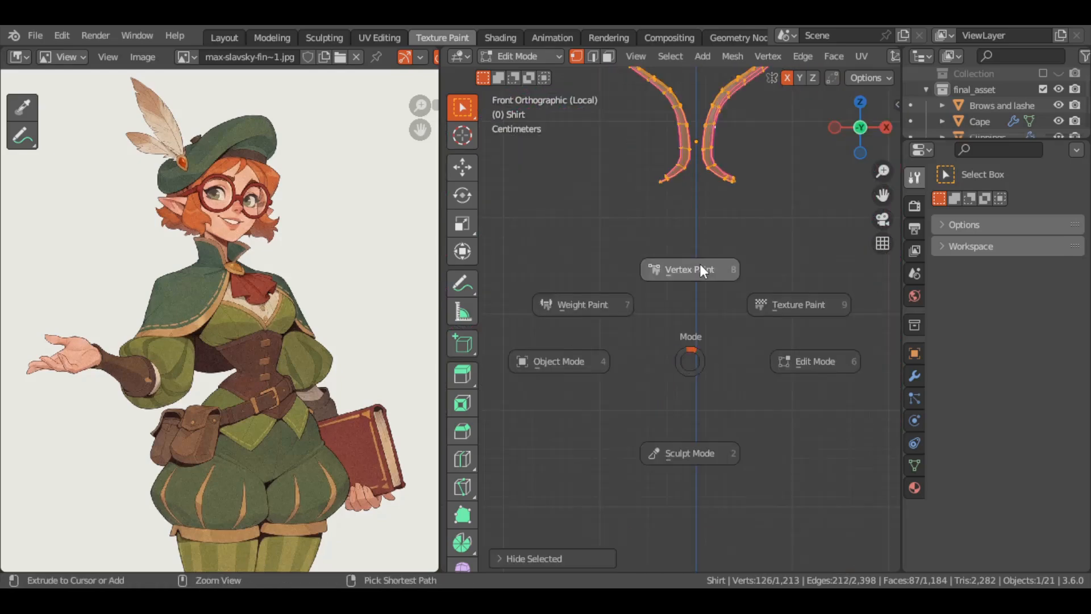
click(700, 266)
shift+middle_drag(660, 128, 608, 402)
middle_drag(736, 287, 732, 312)
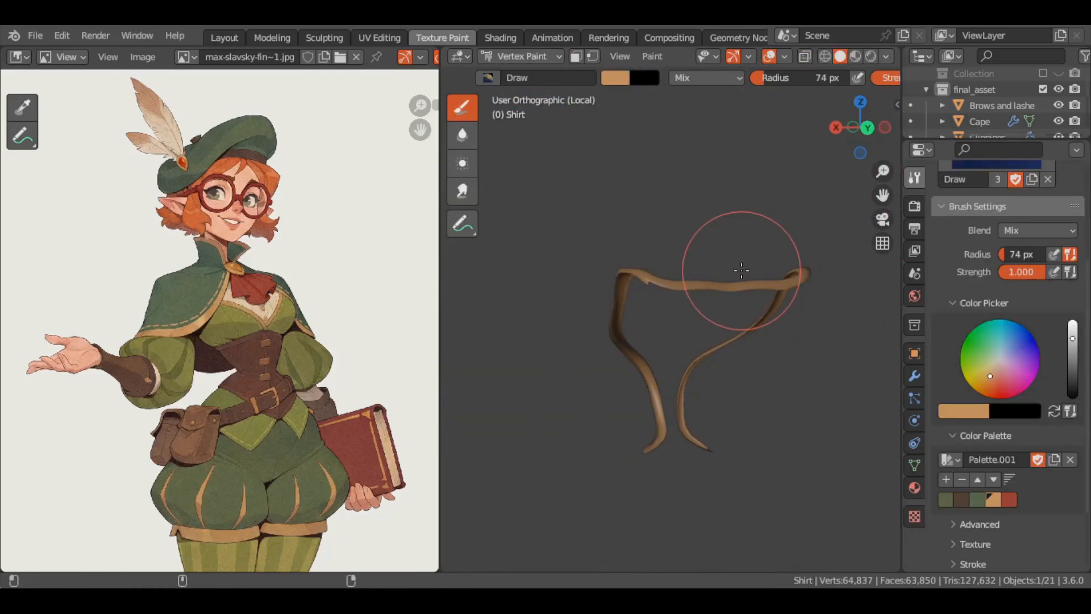
key(alt+h)
Check the trim at the back of the neckline and turn on face selection masking for the shirt
middle_drag(802, 288, 762, 278)
scroll(752, 227, up, 3)
key(Tab)
key(Tab)
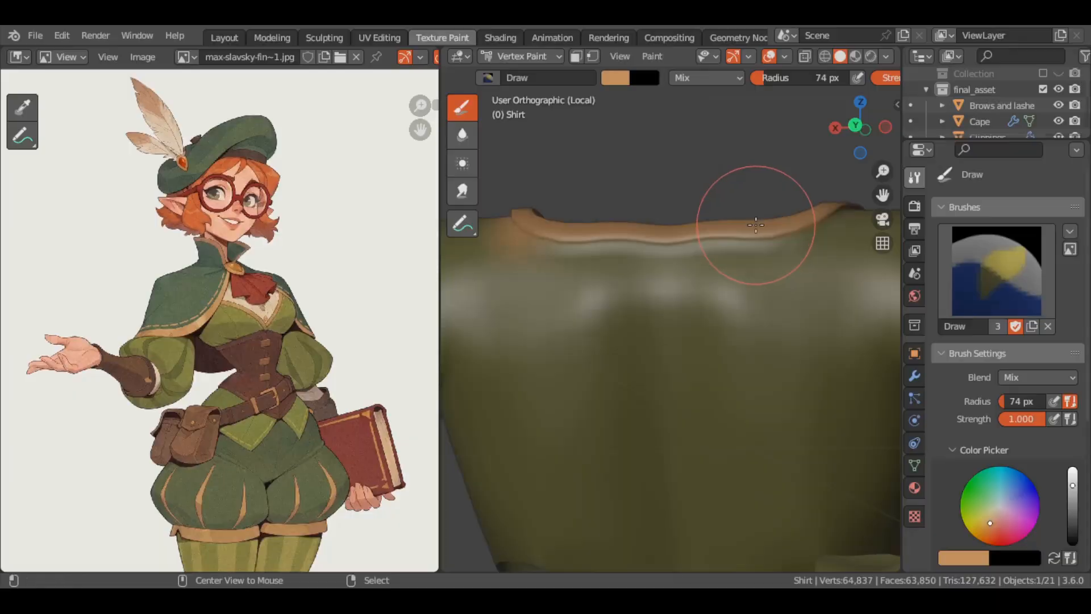
key(Tab)
alt+shift+right_click(799, 234)
key(Tab)
mouse_move(796, 239)
middle_down()
mouse_move(659, 231)
mouse_move(706, 232)
mouse_move(670, 231)
mouse_move(682, 279)
middle_up()
key(KP_1)
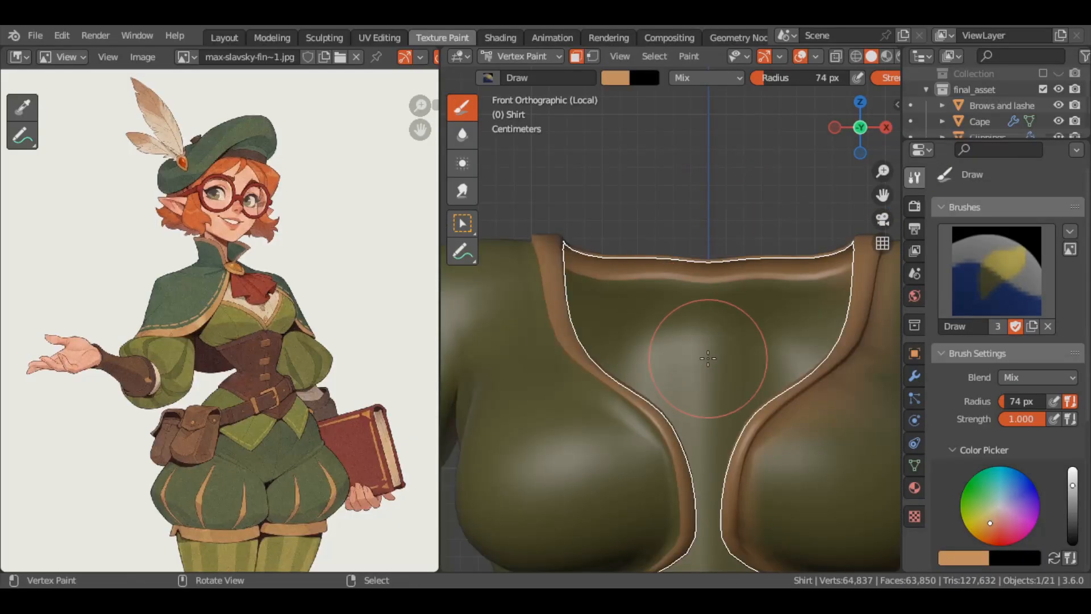
In the Clothes_fabrics material, feed the Color Attribute node, set to Attribute, into Multiply input A and the fabric colour texture into B
scroll(654, 347, down, 3)
key(KP_Divide)
click(500, 38)
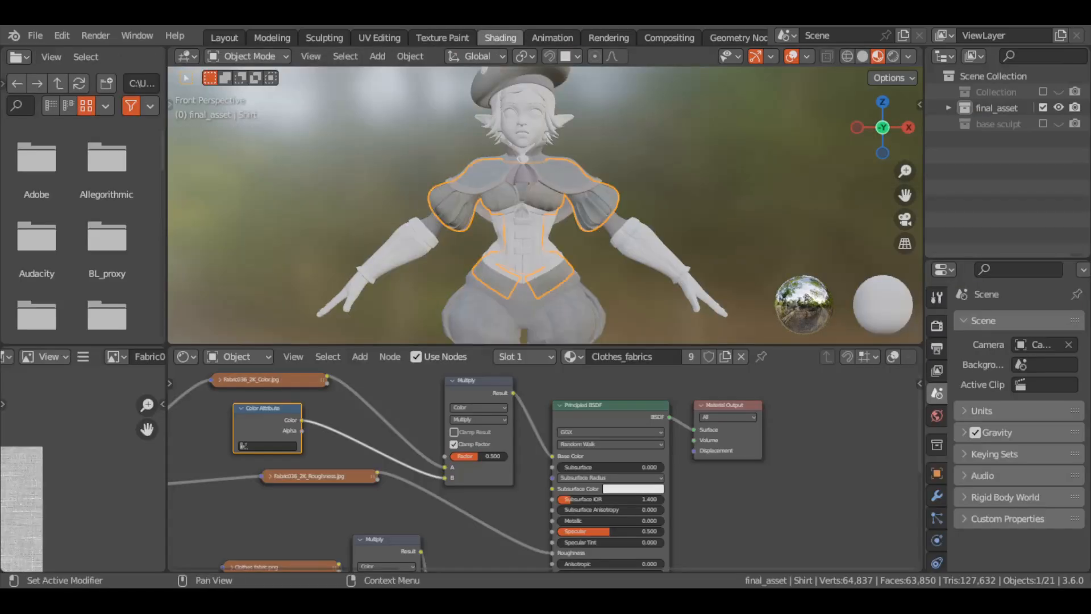
drag(437, 464, 442, 467)
drag(328, 376, 443, 477)
drag(272, 409, 377, 391)
drag(286, 433, 311, 493)
scroll(653, 211, up, 5)
mouse_move(659, 208)
middle_down()
mouse_move(600, 209)
mouse_move(640, 199)
middle_up()
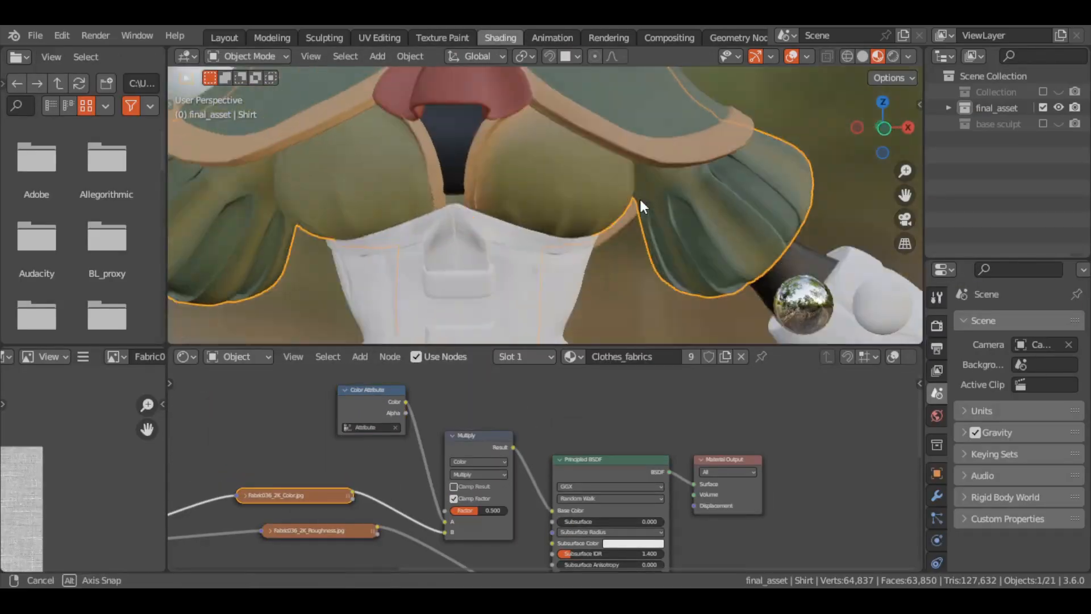
scroll(602, 233, down, 6)
Return to texture painting, show the reference art in the image editor and open the pants mesh for editing
click(441, 37)
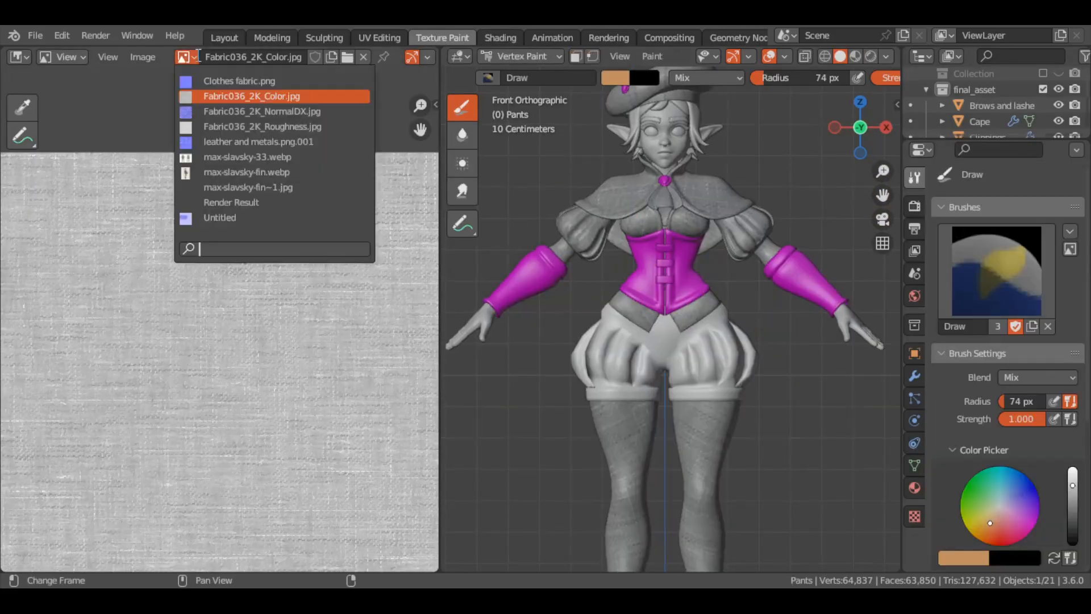
click(239, 156)
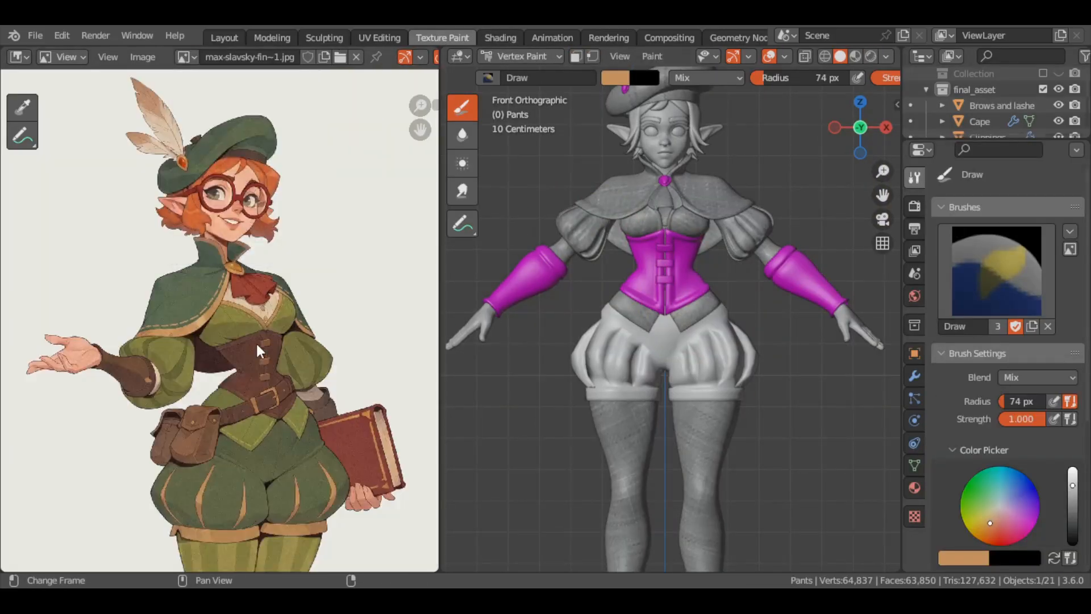
scroll(215, 296, up, 2)
key(Tab)
scroll(719, 360, up, 4)
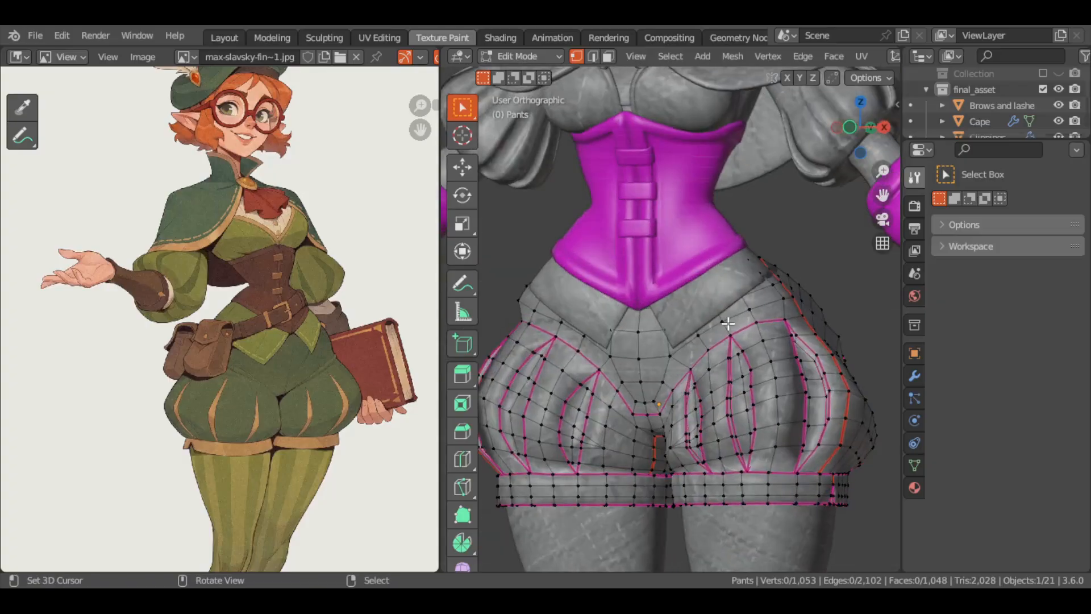
Select the centre edge loops of the pants' stripes with mirrored selection and grow the selection outward
mouse_move(718, 360)
middle_down()
mouse_move(756, 420)
mouse_move(585, 339)
mouse_move(663, 344)
mouse_move(647, 358)
mouse_move(671, 340)
middle_up()
ctrl+right_click(739, 405)
alt+shift+right_click(648, 358)
alt+shift+right_click(733, 340)
alt+shift+right_click(791, 329)
middle_drag(863, 328, 659, 334)
alt+shift+right_click(516, 339)
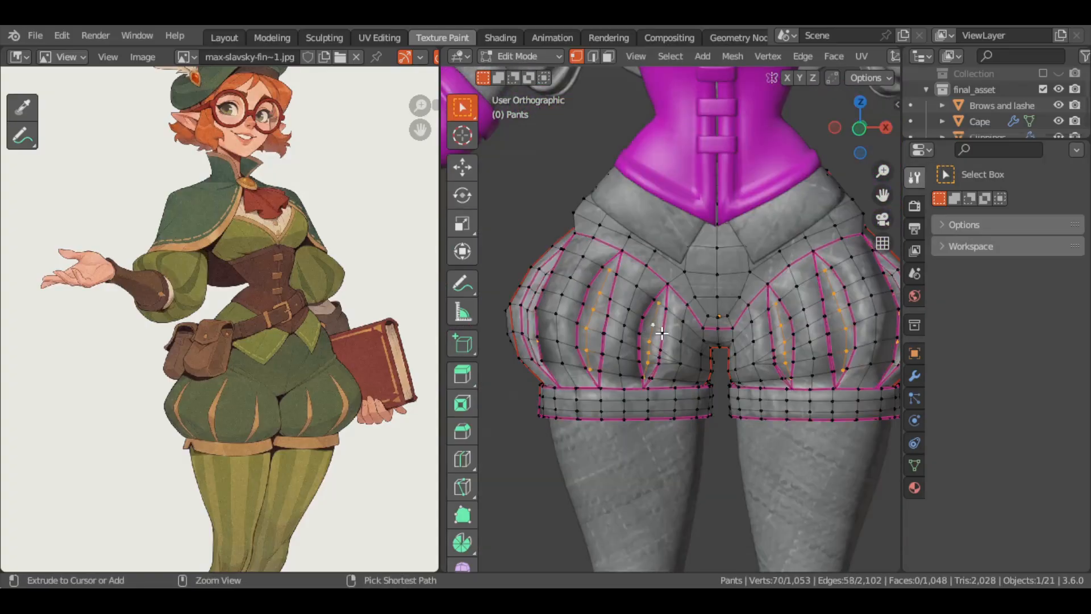
key(ctrl+KP_Add)
key(ctrl+KP_Add)
key(ctrl+KP_Add)
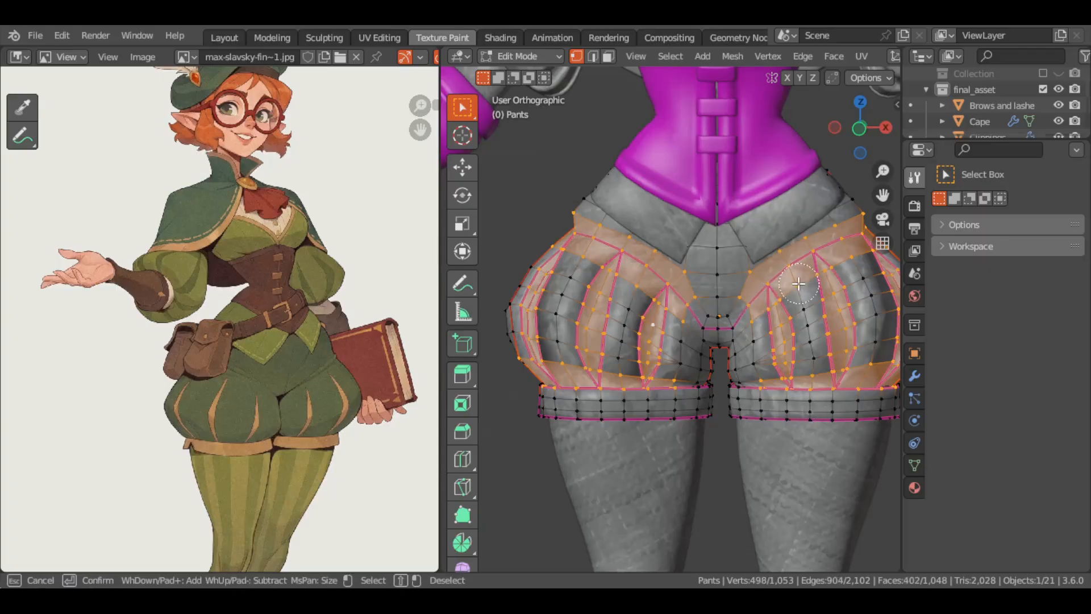
Deselect the faces outside the stripes on the front and sides of the pants
middle_drag(751, 300, 674, 327)
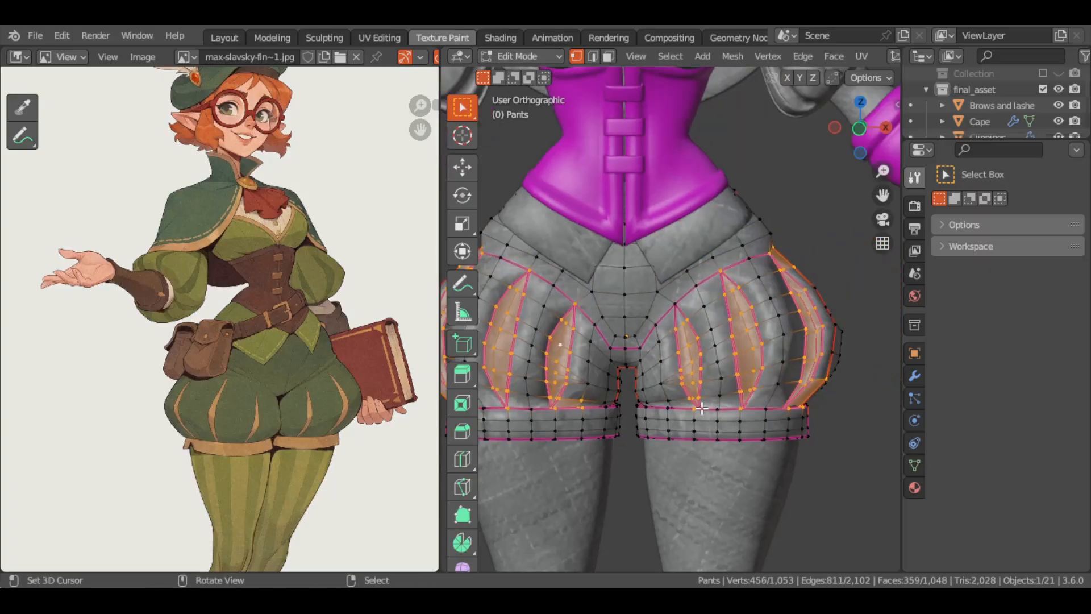
alt+shift+right_click(702, 404)
middle_drag(701, 404, 759, 420)
right_click(679, 410)
middle_drag(679, 410, 591, 392)
alt+shift+right_click(799, 358)
alt+shift+right_click(574, 301)
middle_drag(799, 358, 664, 340)
alt+shift+right_click(525, 285)
middle_drag(696, 218, 631, 221)
alt+shift+right_click(733, 311)
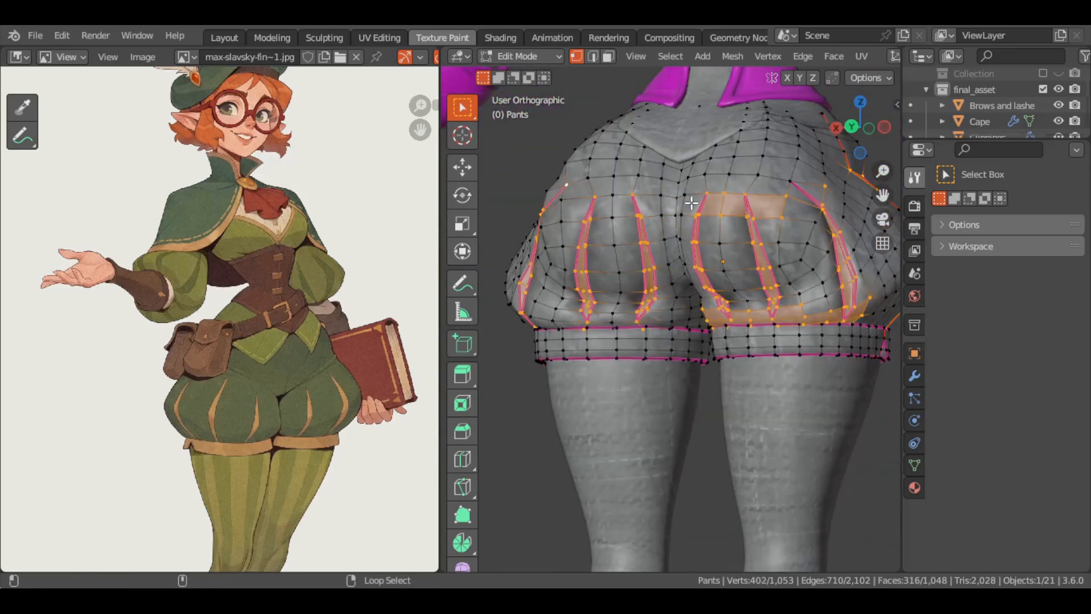
Trim the selection to the stripes on the back of the pants and hide all unselected faces
middle_drag(741, 216, 816, 233)
alt+shift+right_click(821, 311)
middle_drag(821, 311, 733, 301)
alt+shift+right_click(762, 319)
middle_drag(744, 213, 767, 315)
alt+shift+right_click(606, 302)
key(shift+h)
key(KP_1)
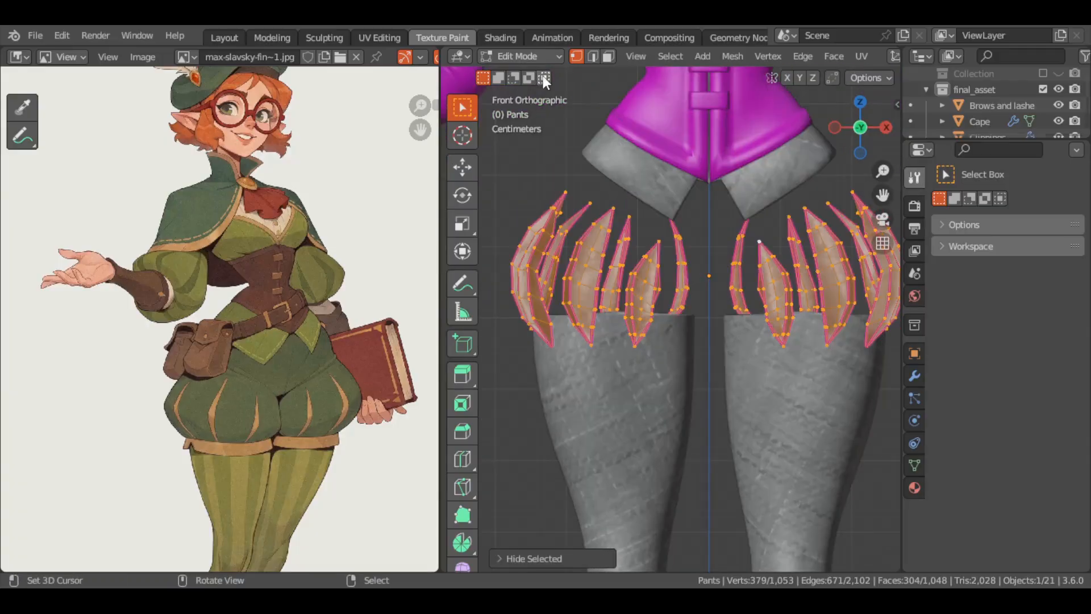
Vertex paint the isolated pants stripes tan orange and reveal the rest of the pants
key(Tab)
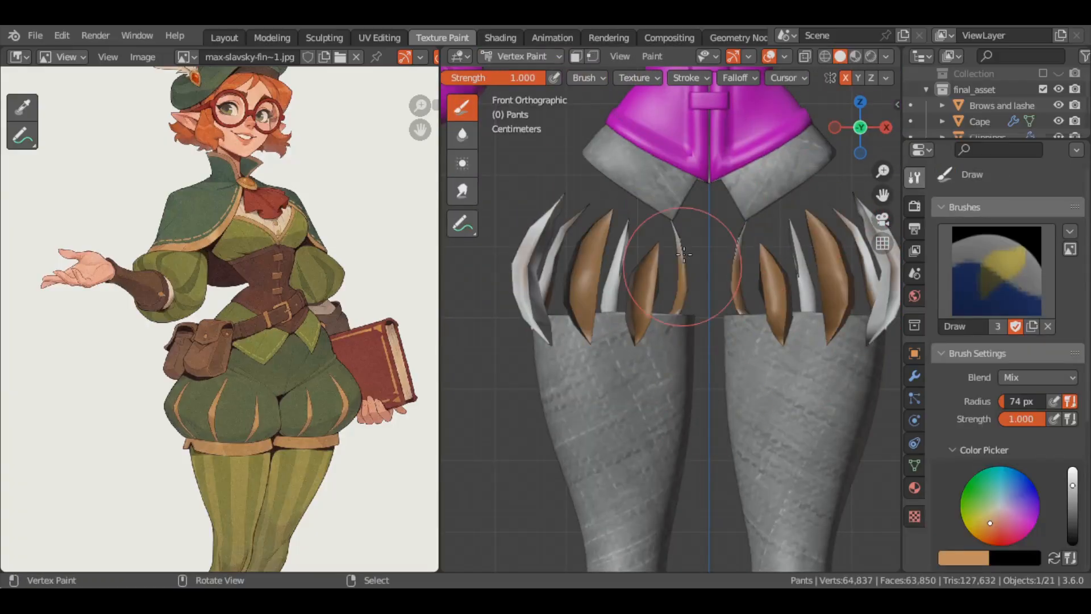
middle_drag(683, 254, 660, 341)
key(alt+h)
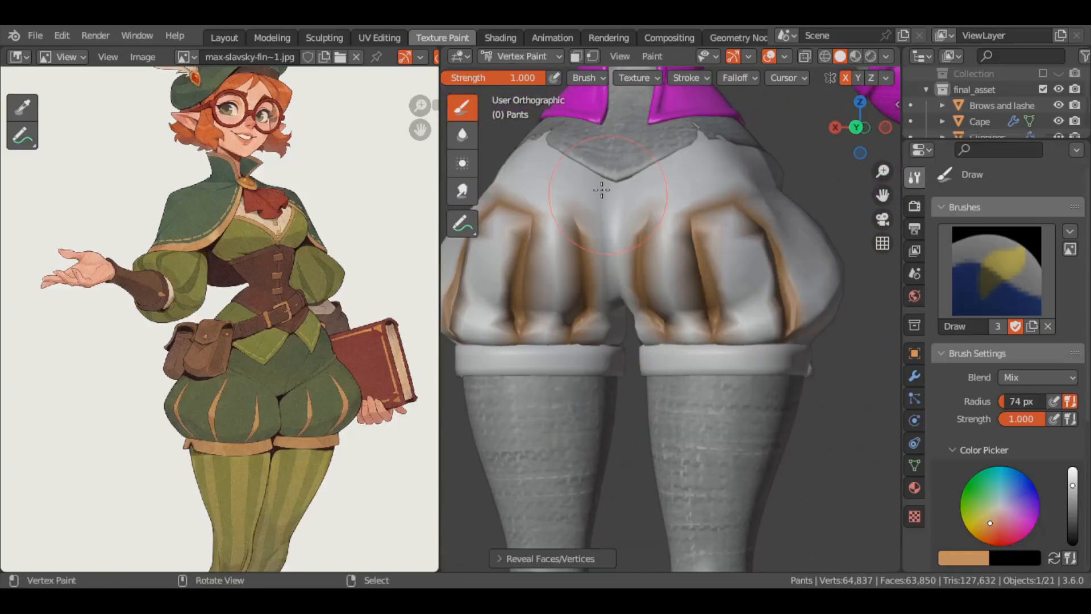
Refine the stripe selection around the pants and invert it to select the surrounding fabric and hems
key(Tab)
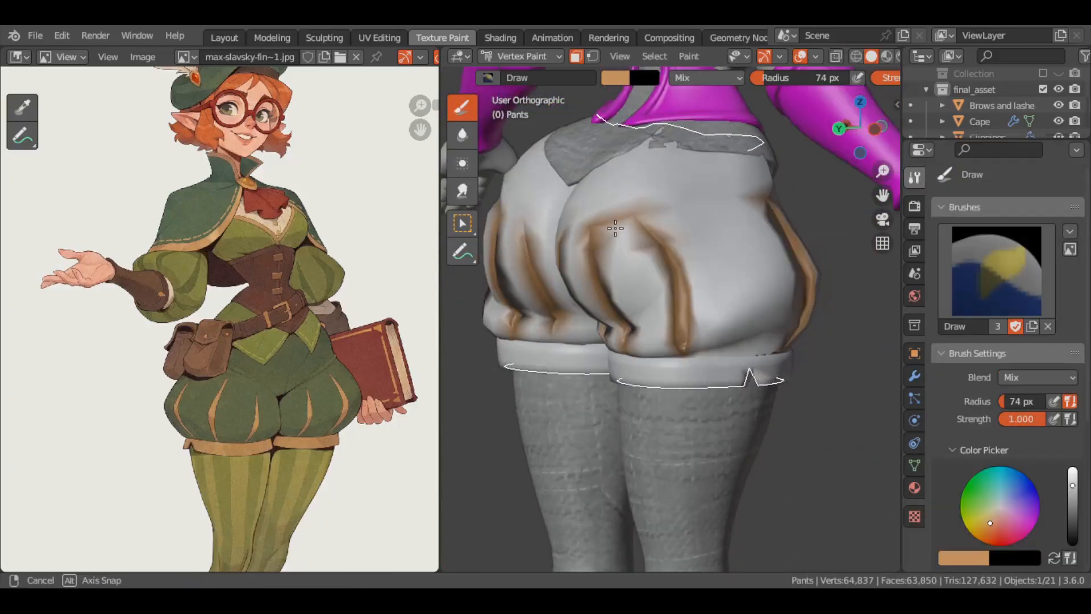
alt+click(614, 283)
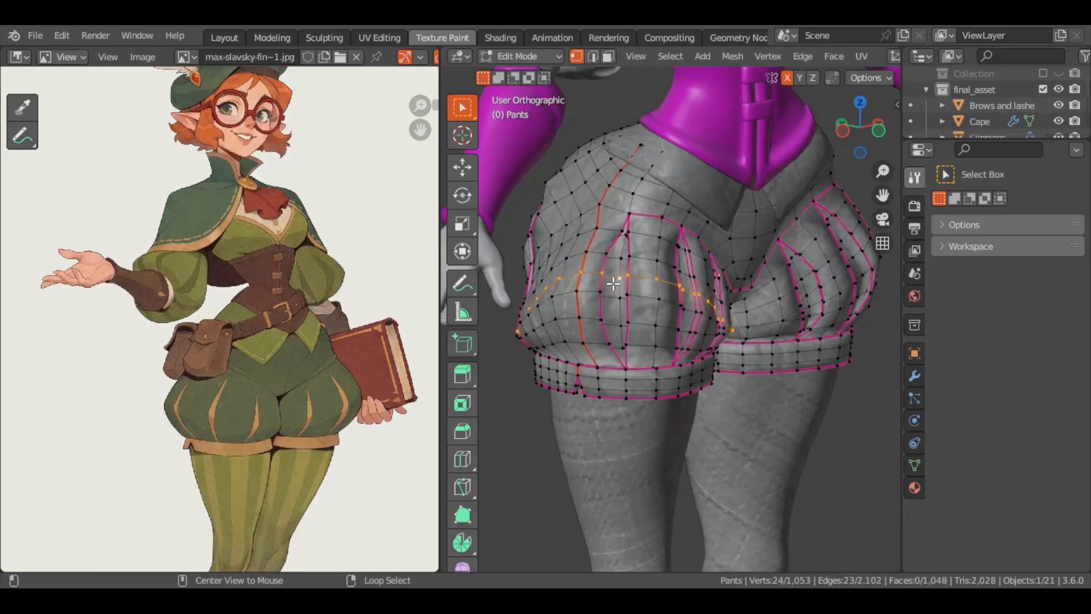
alt+click(620, 285)
middle_drag(682, 296, 619, 297)
alt+shift+click(620, 292)
middle_drag(818, 280, 594, 284)
alt+shift+click(590, 268)
alt+shift+right_click(658, 287)
middle_drag(710, 278, 633, 265)
alt+shift+right_click(633, 265)
key(ctrl+KP_Add)
middle_drag(710, 341, 691, 368)
key(ctrl+i)
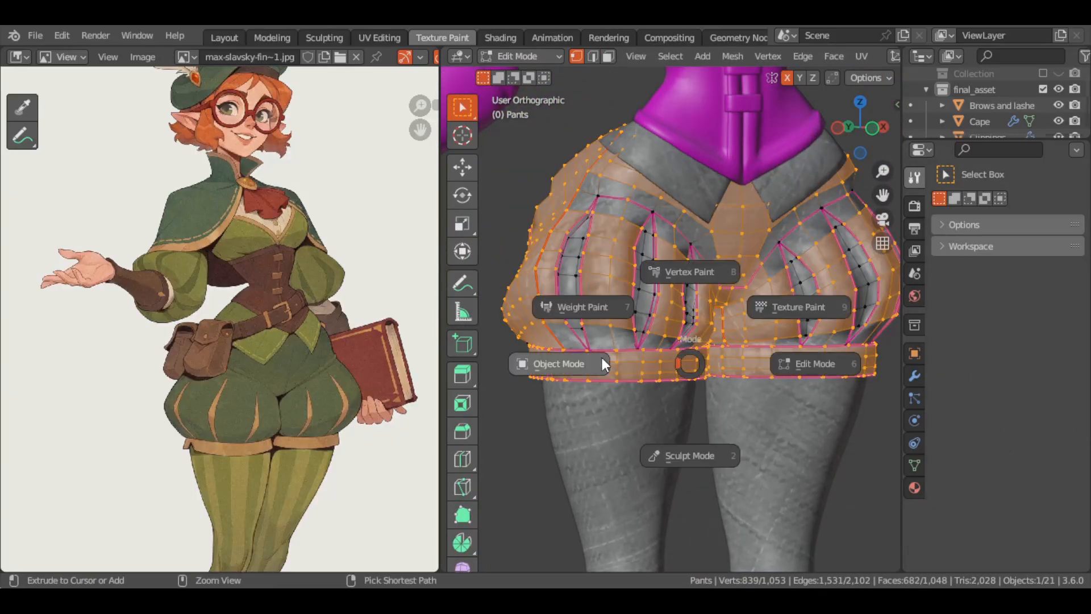
Vertex paint the selected pants fabric and hems with the palette's dark green
key(8)
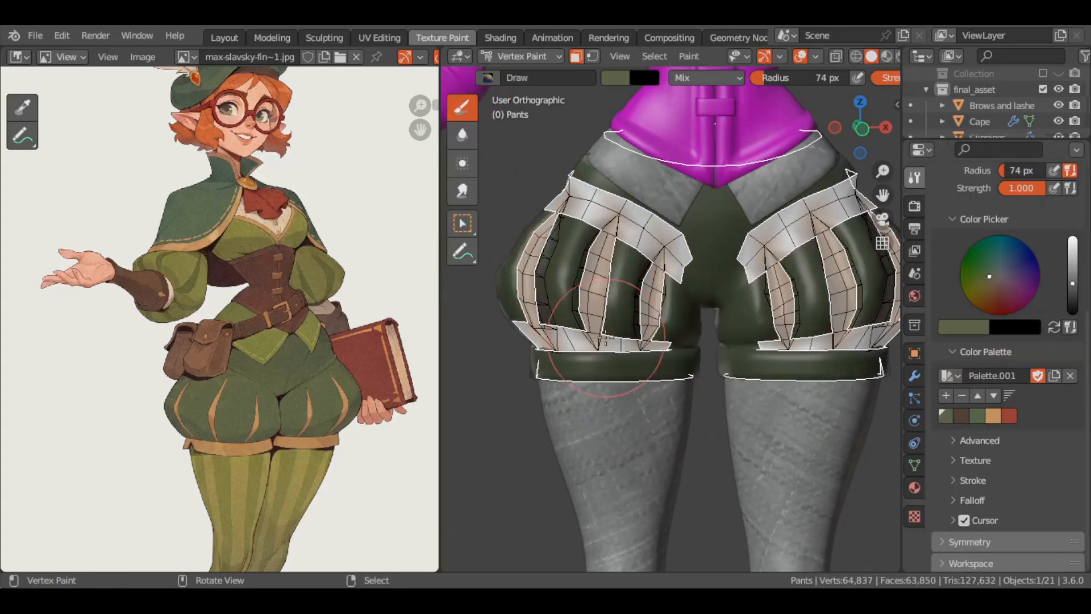
middle_drag(606, 339, 554, 267)
middle_drag(756, 279, 528, 273)
shift+middle_drag(719, 300, 621, 344)
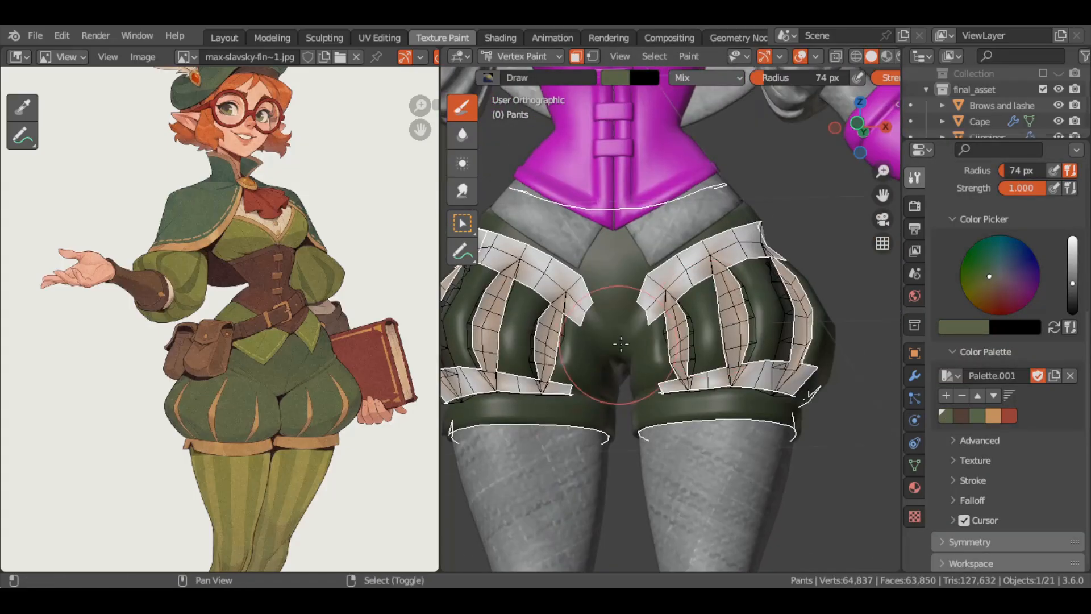
Select all pants faces, reduce the brush radius to 28 px and paint the white gaps around the stripes dark green
key(a)
key(ctrl+i)
key(ctrl+i)
scroll(699, 279, up, 1)
key(f)
click(698, 281)
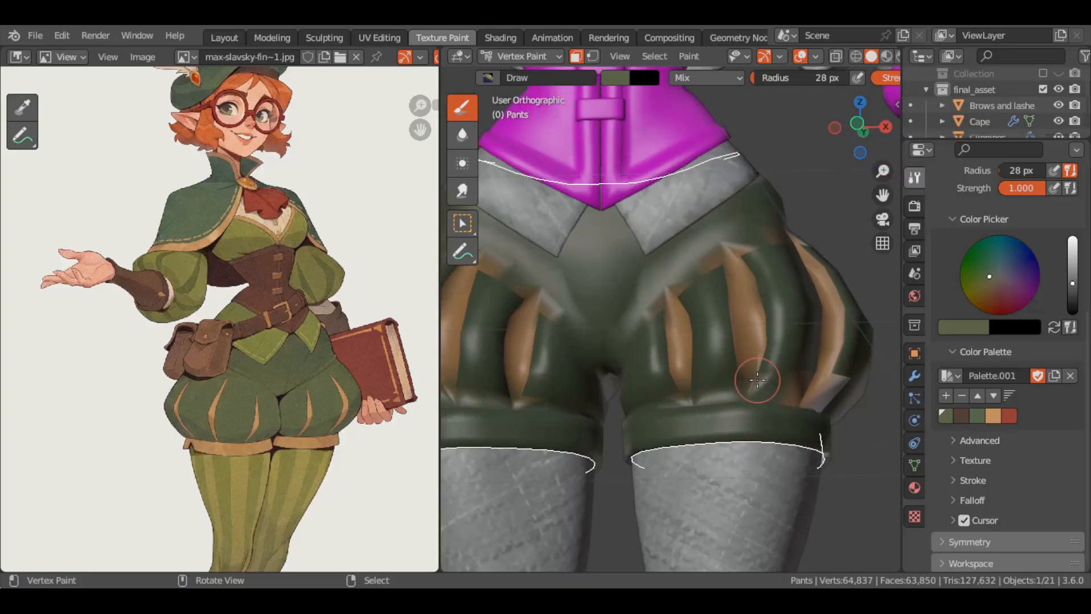
mouse_move(758, 380)
middle_down()
mouse_move(613, 348)
mouse_move(665, 222)
mouse_move(744, 218)
middle_up()
mouse_move(671, 205)
mouse_down()
mouse_move(565, 307)
mouse_move(646, 358)
mouse_move(733, 233)
mouse_up()
middle_drag(795, 250, 711, 275)
Isolate the pants and set the Subdivision modifier's viewport level to 1
key(KP_Divide)
click(914, 375)
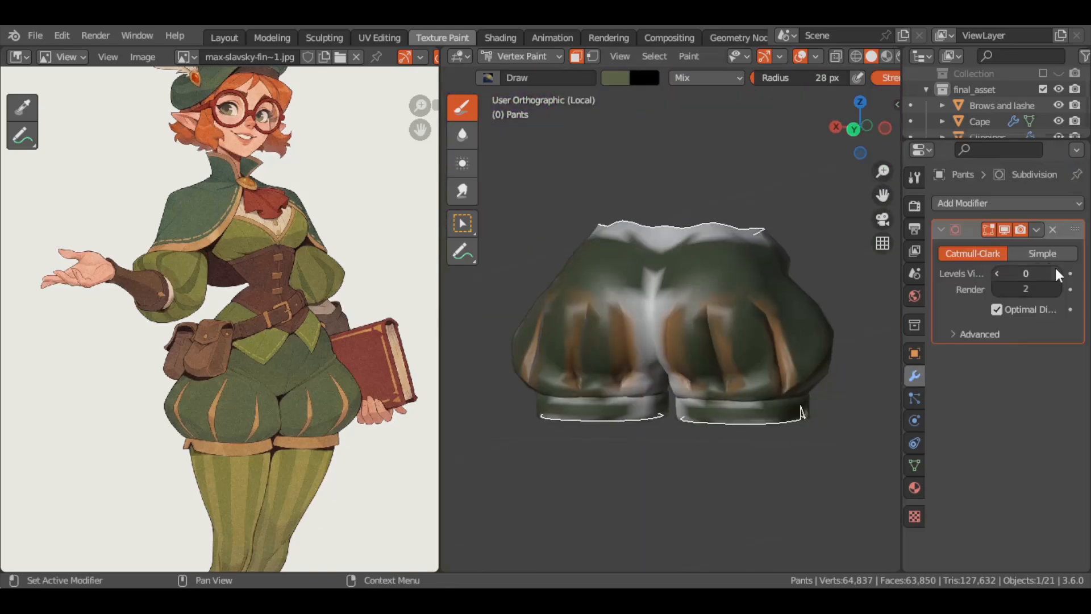
click(1058, 275)
Mask the hem bands of both pant legs and paint them with the palette's tan orange
middle_drag(577, 390, 795, 397)
click(914, 177)
scroll(1010, 397, down, 6)
click(993, 434)
mouse_move(796, 392)
mouse_down()
mouse_move(545, 392)
mouse_move(795, 418)
mouse_up()
middle_drag(841, 418, 753, 402)
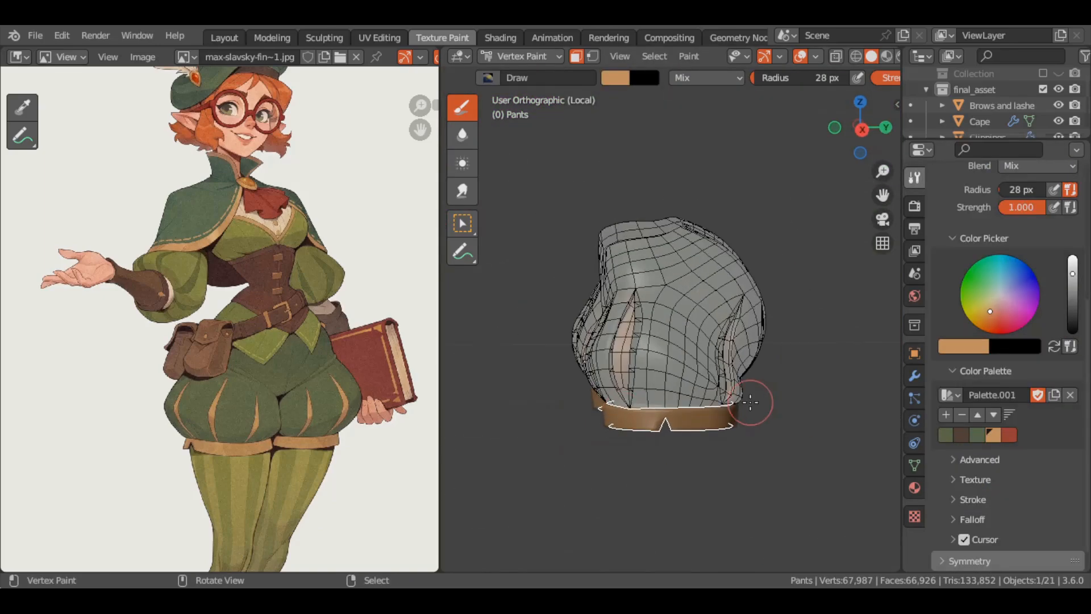
middle_drag(625, 395, 721, 407)
key(KP_1)
Preview the painted pants in the Shading and Layout workspaces, and bring them back to Vertex Paint beside the reference art
click(500, 37)
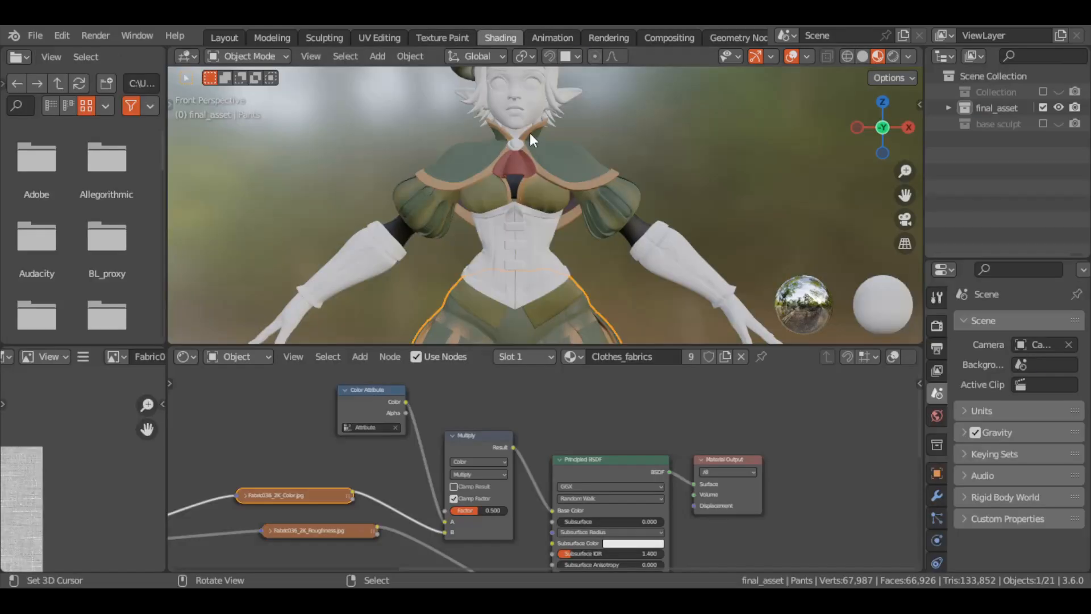
scroll(648, 228, down, 4)
click(224, 37)
scroll(623, 247, down, 6)
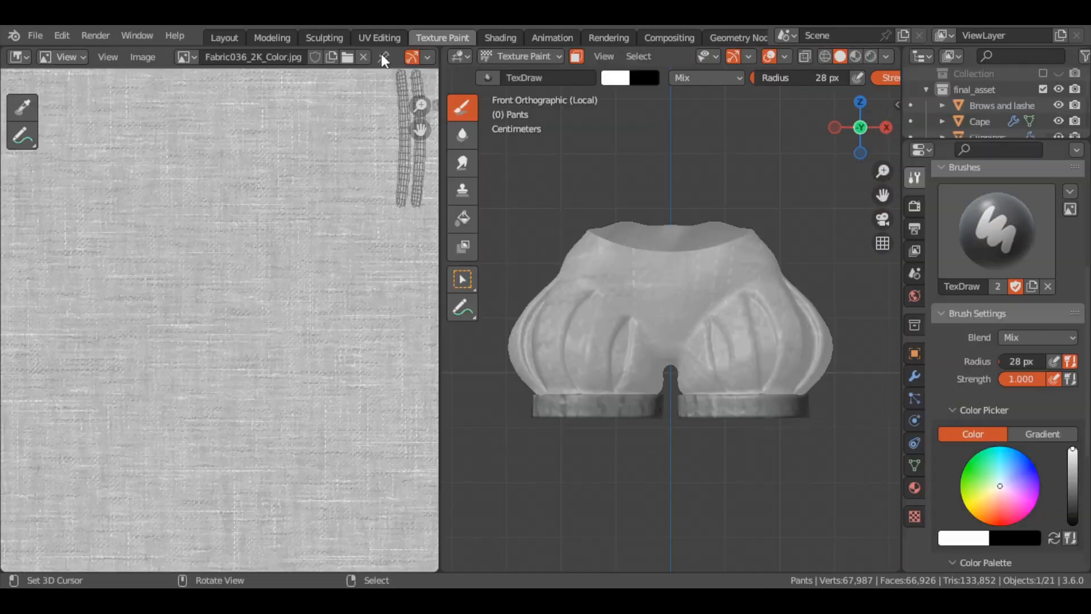
click(187, 56)
click(256, 170)
click(886, 57)
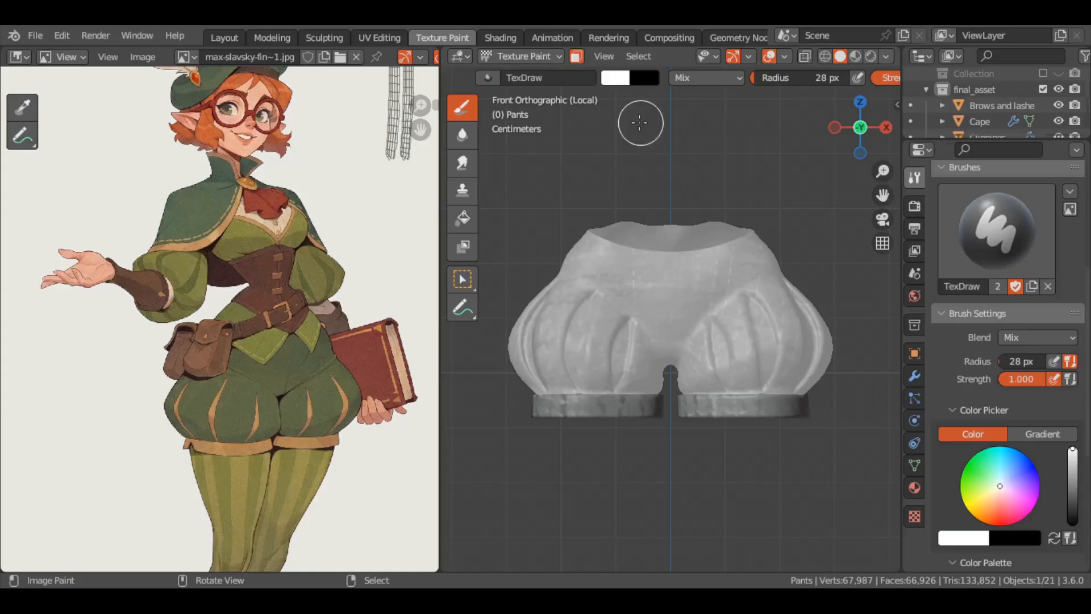
click(534, 125)
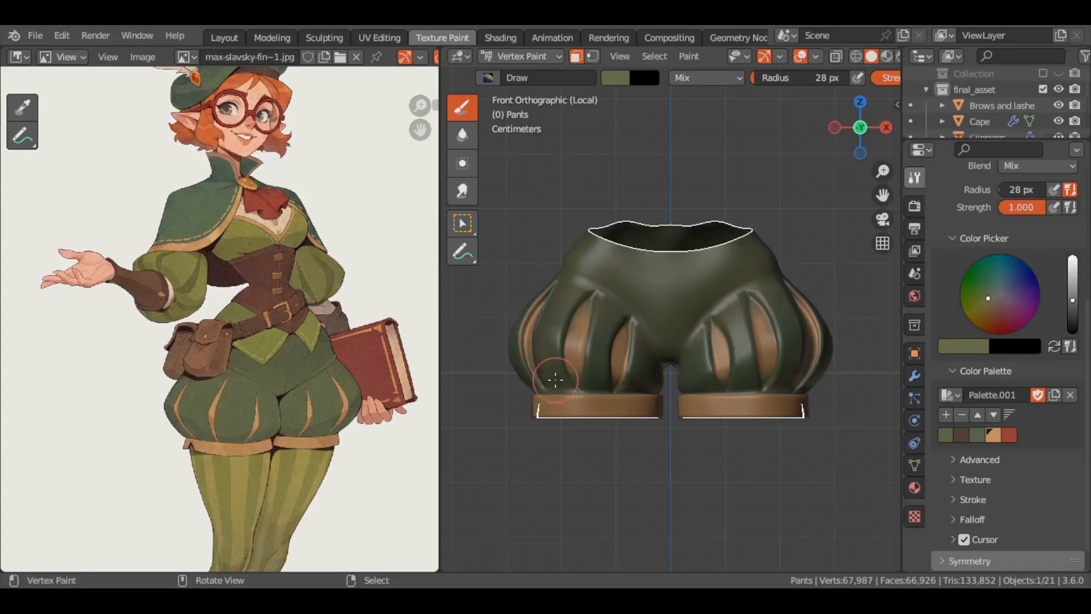
Finish covering the pants' fabric in dark green around the tan stripes
middle_drag(555, 380, 725, 306)
middle_drag(616, 266, 667, 341)
key(KP_1)
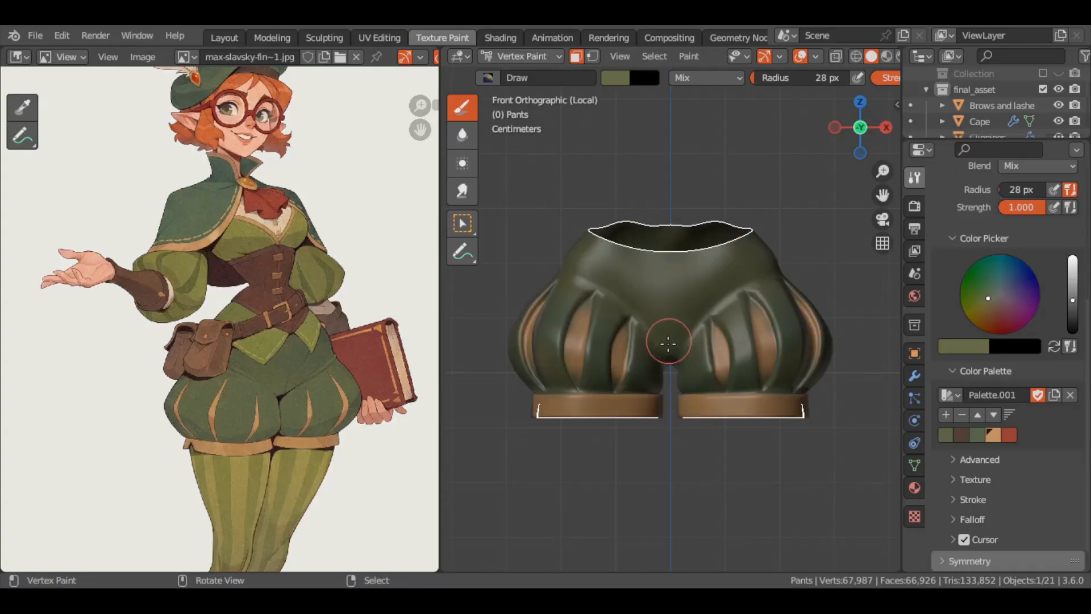
Leave the isolated view, switch painting to the tights and sample the yellow olive from the reference's stockings
key(KP_Divide)
scroll(634, 291, down, 6)
key(alt+q)
click(615, 78)
click(740, 236)
click(250, 483)
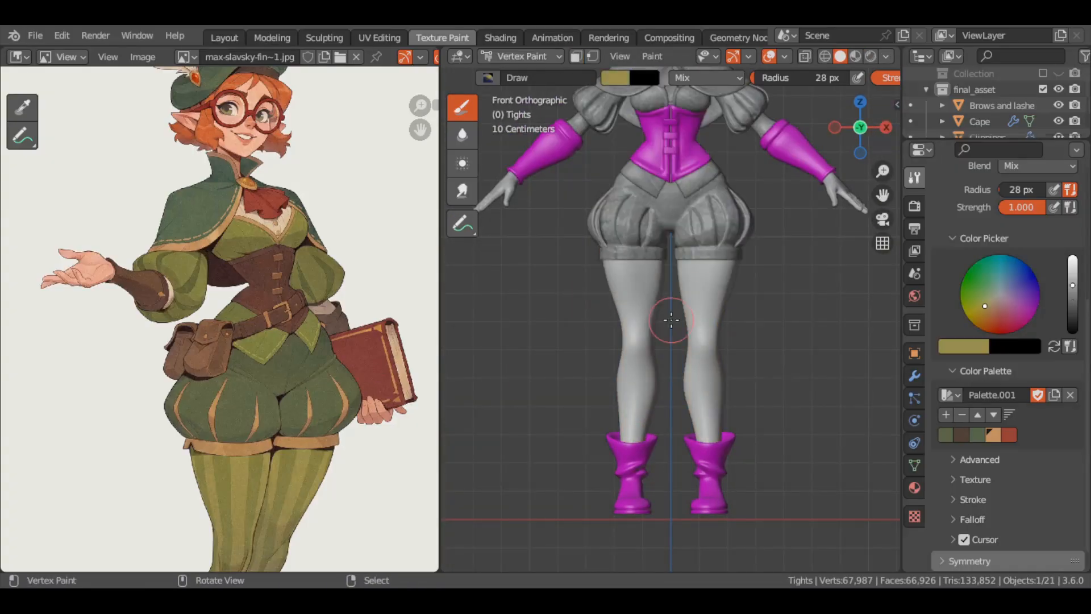
Paint both legs of the tights in the sampled yellow olive and isolate them
middle_drag(700, 300, 511, 293)
drag(607, 273, 632, 421)
middle_drag(648, 352, 580, 369)
key(KP_Divide)
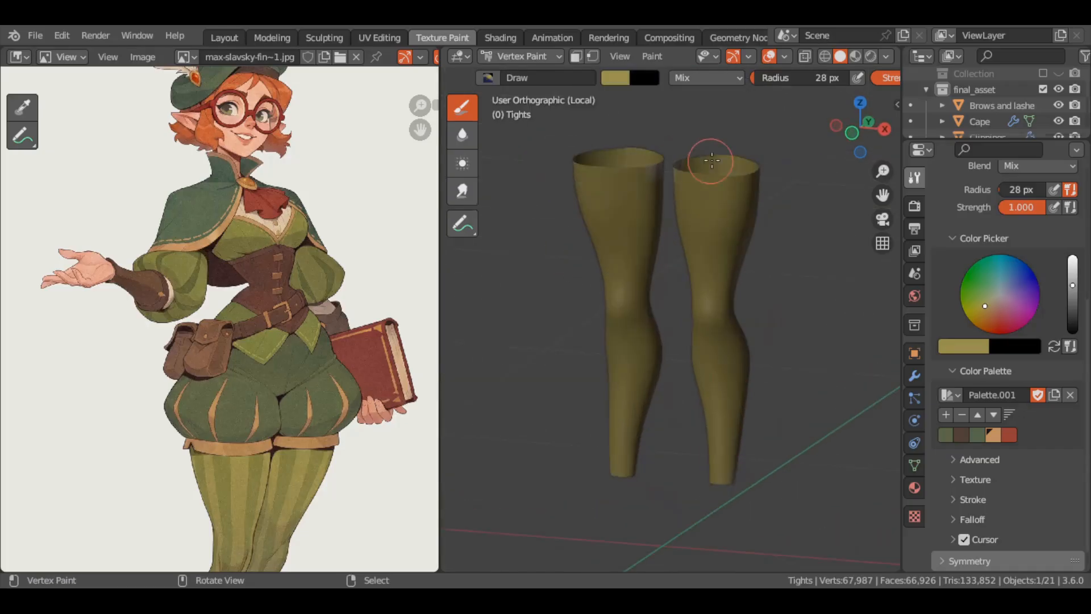
Preview the painted tights on the character in the Shading workspace, then bring the model back to Vertex Paint
middle_drag(709, 161, 725, 203)
key(KP_1)
scroll(726, 182, up, 4)
scroll(650, 278, down, 2)
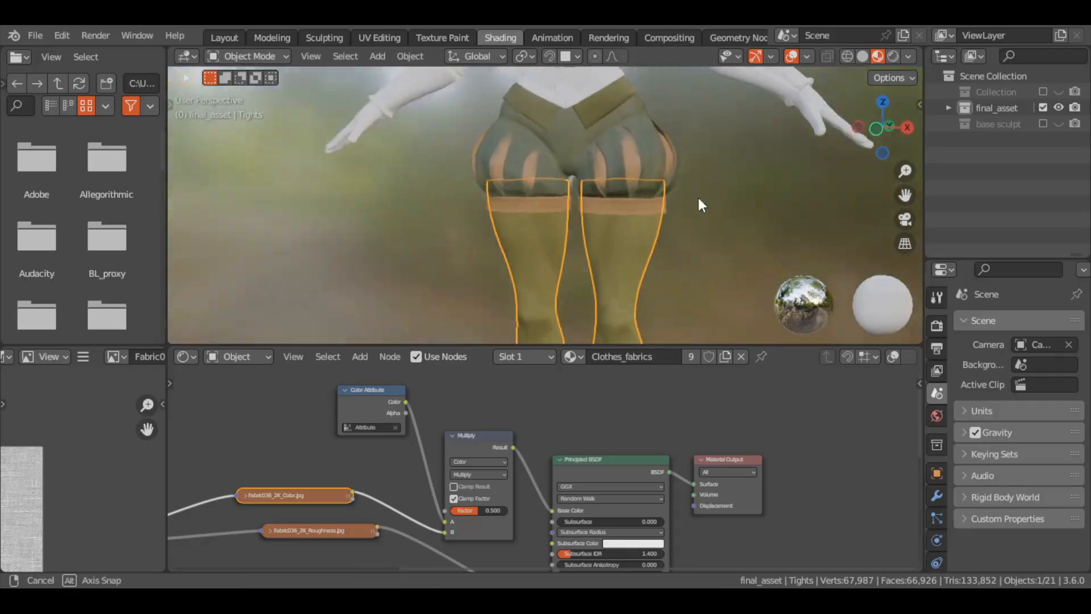
key(KP_1)
click(442, 38)
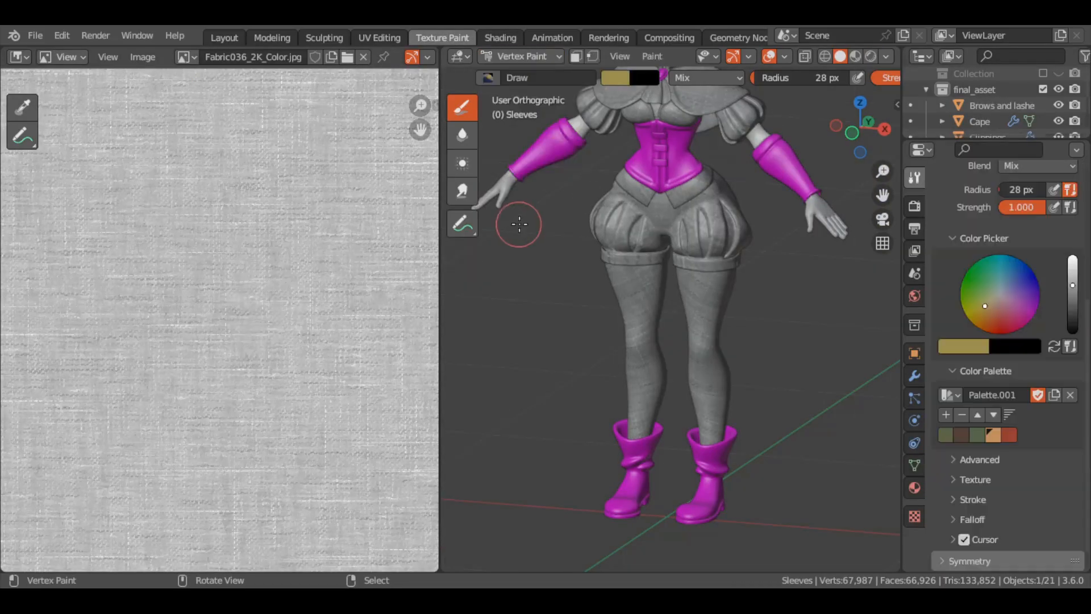
Show the reference art beside the model, sample its pale cream for the sleeves, and paint both sleeve pieces with it in isolation
click(186, 57)
click(248, 187)
key(s)
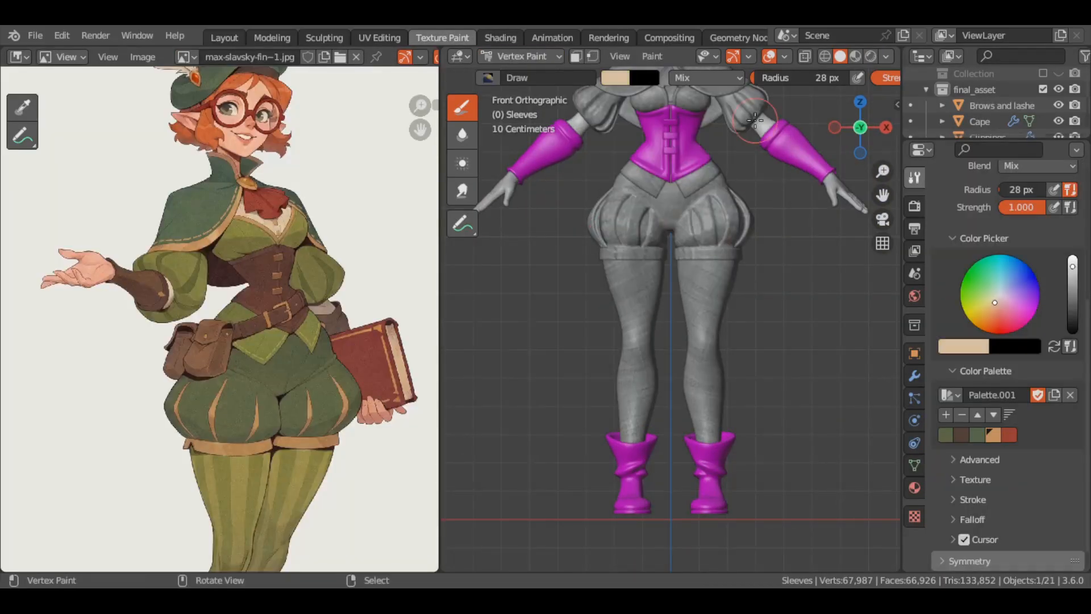
scroll(857, 80, down, 5)
key(KP_Divide)
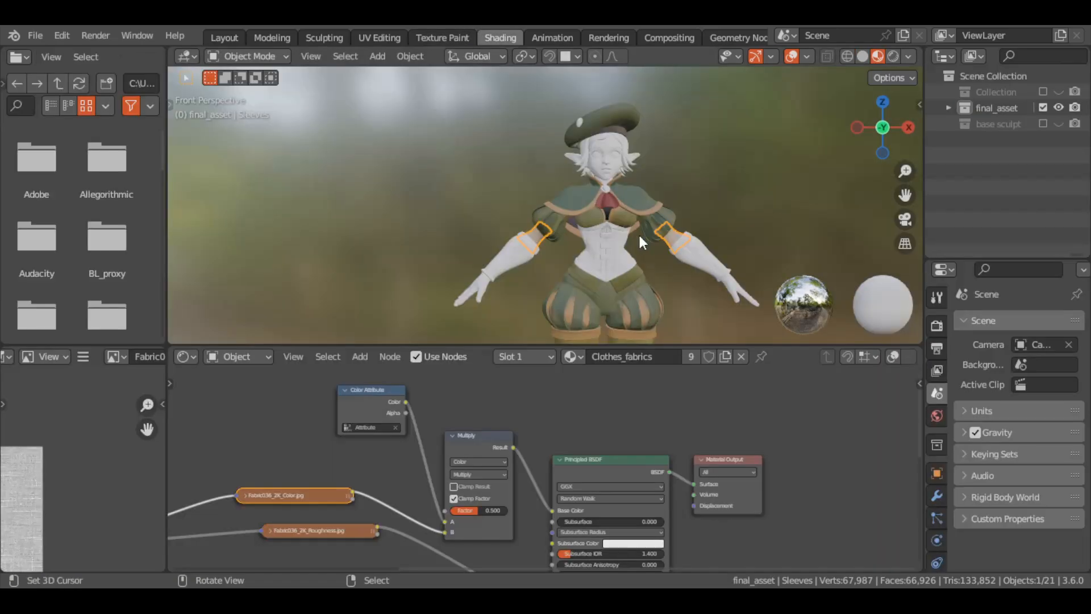
scroll(639, 233, up, 5)
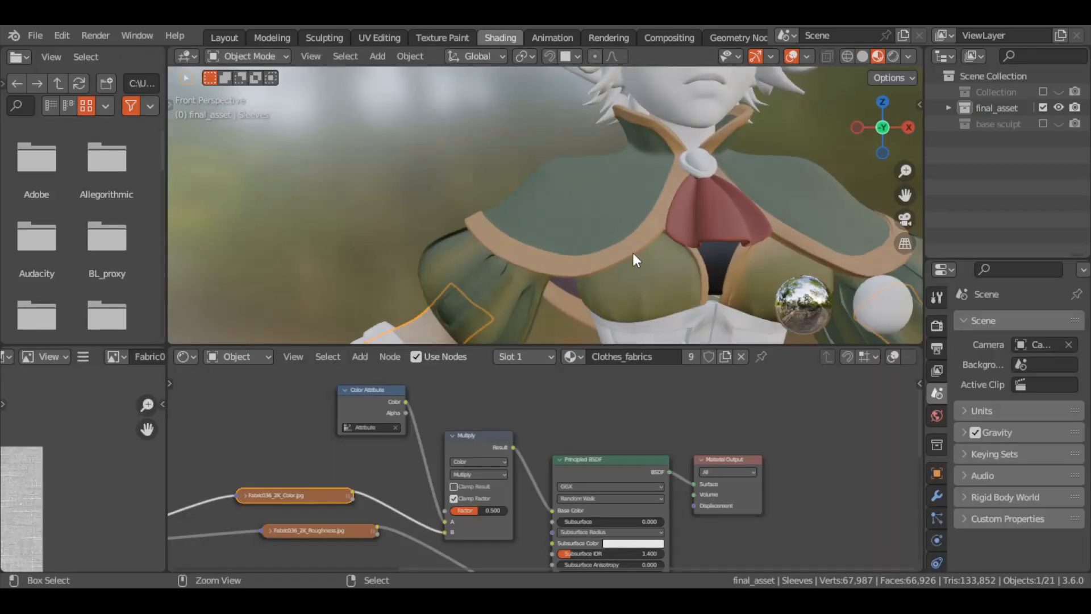
Collapse and rearrange the Clothes_fabrics nodes in the Shading workspace to leave free space between the Principled BSDF and the Material Output
scroll(633, 253, down, 3)
scroll(656, 251, down, 4)
scroll(534, 457, down, 3)
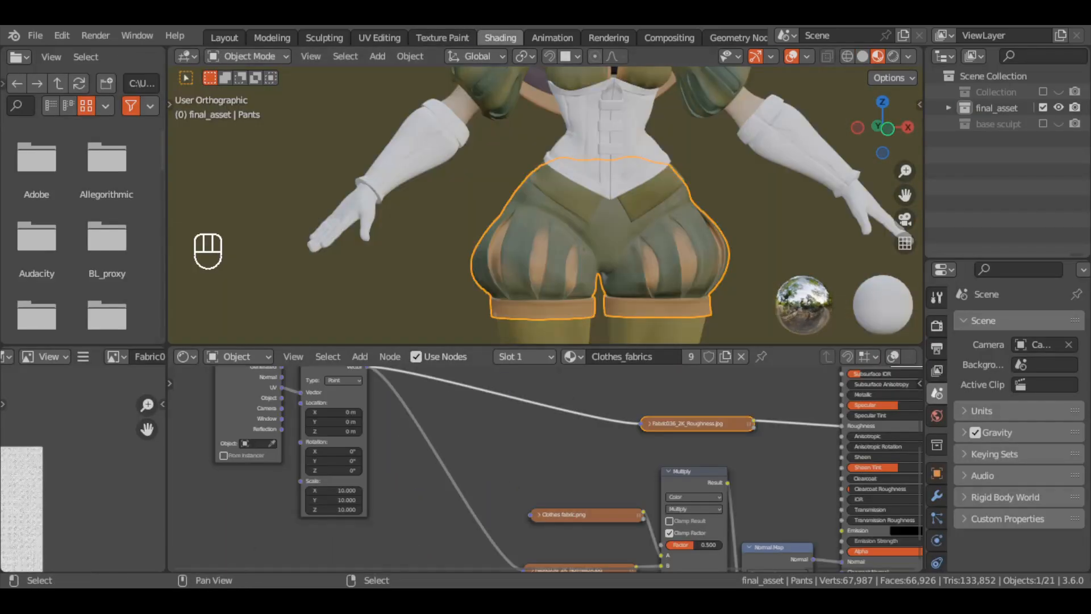
scroll(641, 449, down, 4)
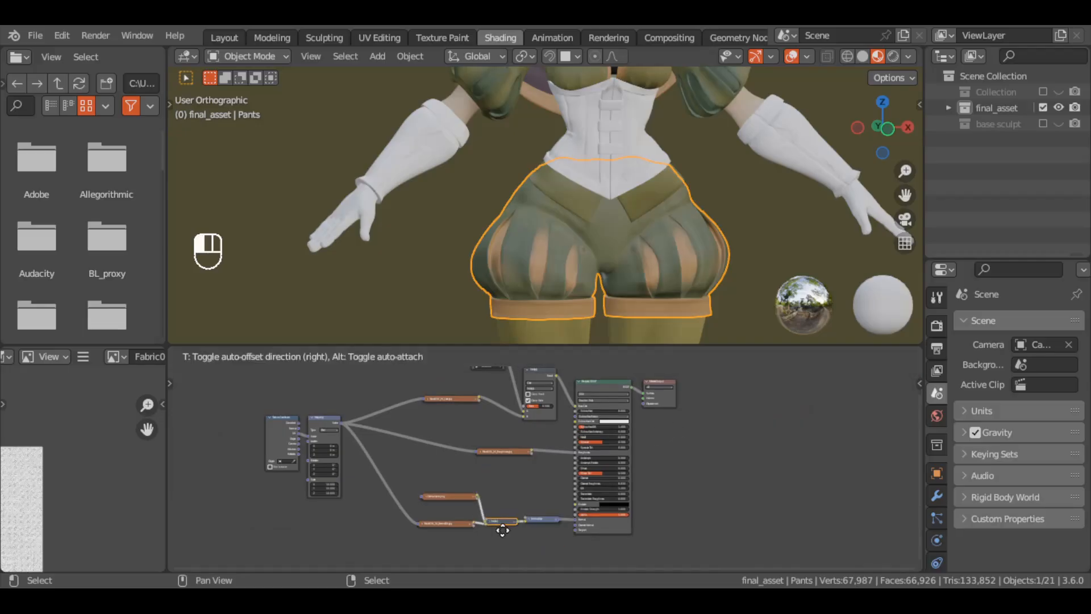
drag(502, 530, 502, 529)
drag(364, 509, 279, 434)
drag(310, 443, 269, 473)
middle_drag(480, 409, 450, 470)
drag(457, 427, 458, 409)
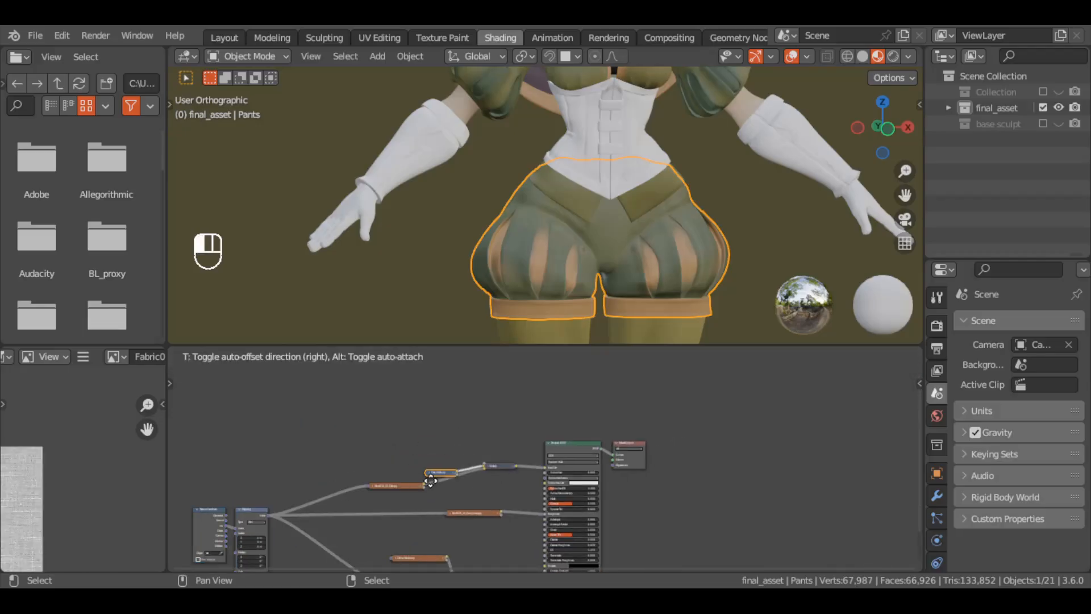
drag(430, 481, 390, 467)
middle_drag(713, 527, 623, 458)
drag(540, 377, 670, 446)
Insert a Mix Shader between the Principled BSDF and the Material Output of the Clothes_fabrics material
key(shift+a)
click(579, 399)
text(mix)
click(602, 451)
click(602, 451)
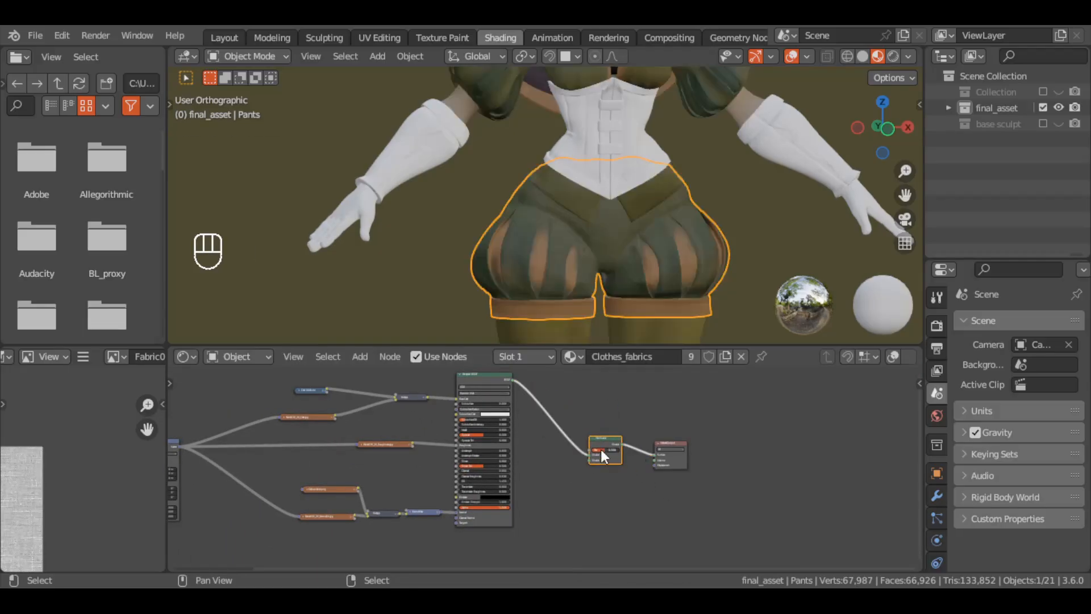
key(ctrl+z)
middle_drag(618, 457, 718, 419)
Duplicate the Principled BSDF, place the copy below the original and connect it to the Mix Shader's second shader input
click(590, 435)
key(shift+d)
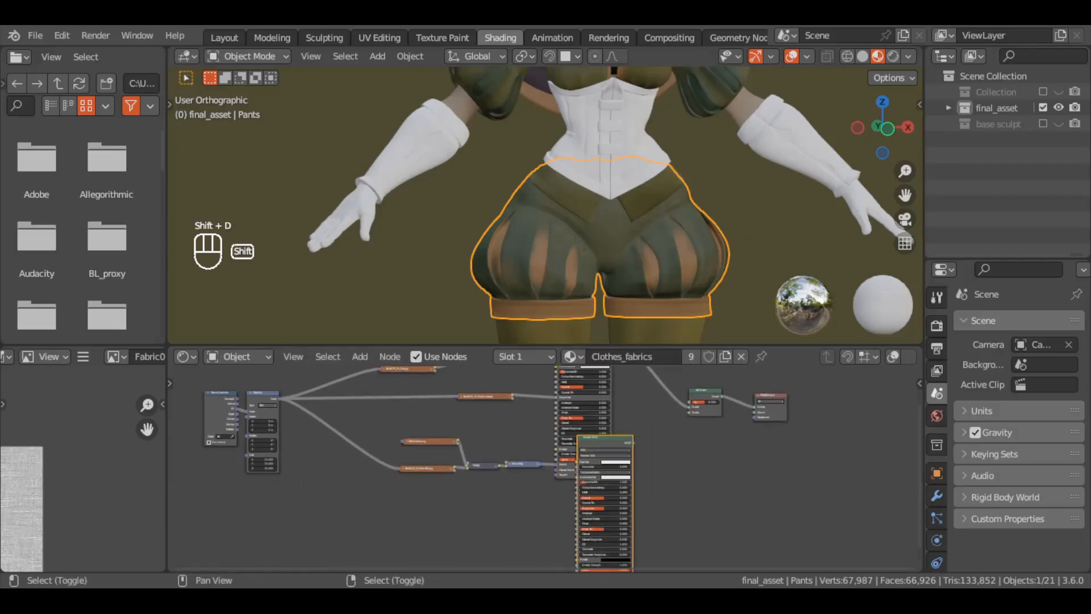
click(587, 560)
middle_drag(604, 506, 517, 508)
drag(523, 509, 604, 424)
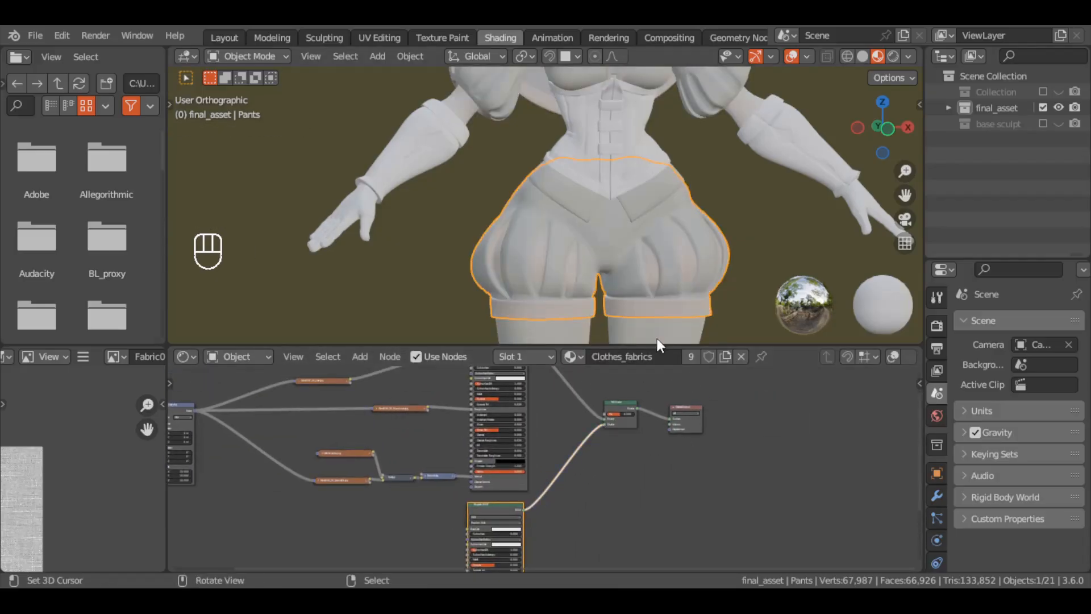
In the Texture Paint workspace, add a black 4096 × 4096 px Base Color paint slot named mask
click(442, 38)
scroll(1000, 255, up, 5)
click(1069, 260)
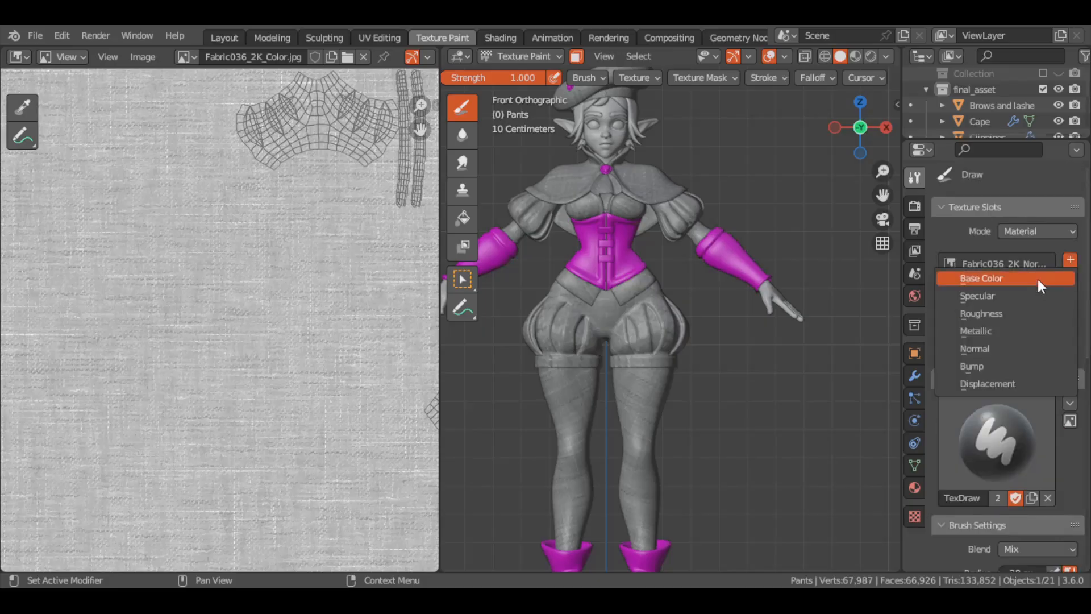
click(969, 284)
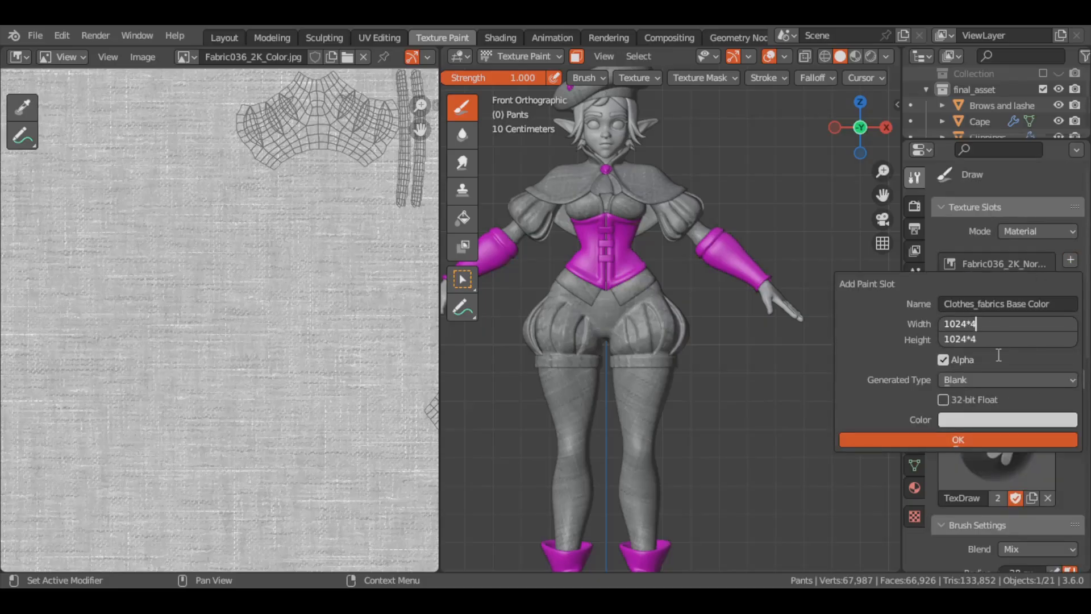
click(989, 421)
drag(1066, 250, 1066, 307)
text(m)
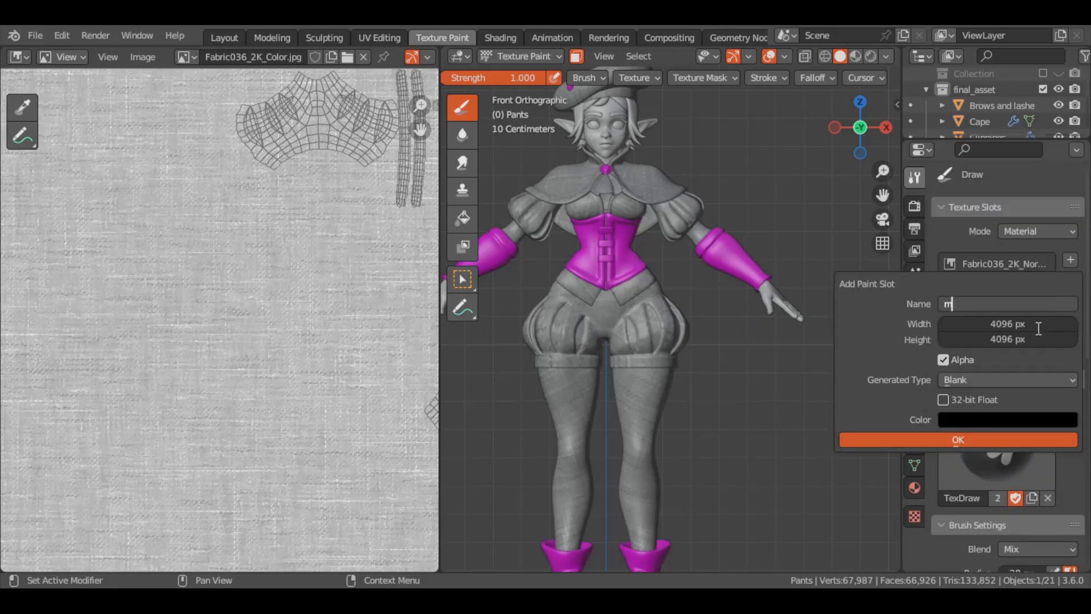
text(ask)
click(945, 439)
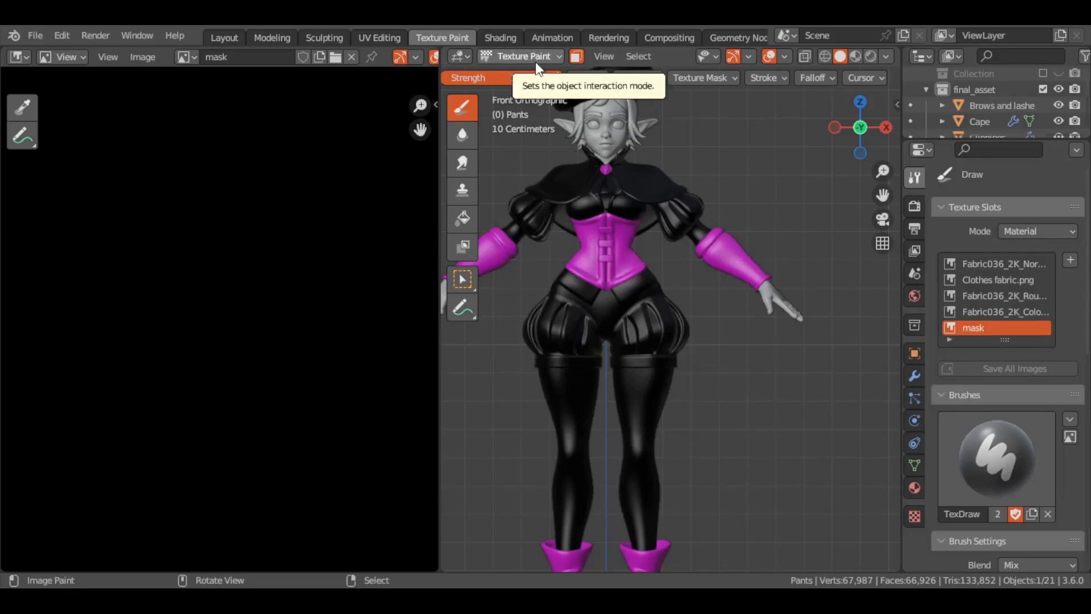
Edit the pants' mesh and select the faces of all the narrow stripe panels around both legs
key(Tab)
ctrl+middle_drag(645, 370, 654, 273)
alt+click(787, 312)
middle_drag(714, 314, 795, 301)
alt+shift+click(650, 307)
middle_drag(650, 306, 705, 273)
alt+shift+click(705, 253)
middle_drag(705, 253, 685, 302)
key(ctrl+KP_Add)
scroll(746, 335, up, 2)
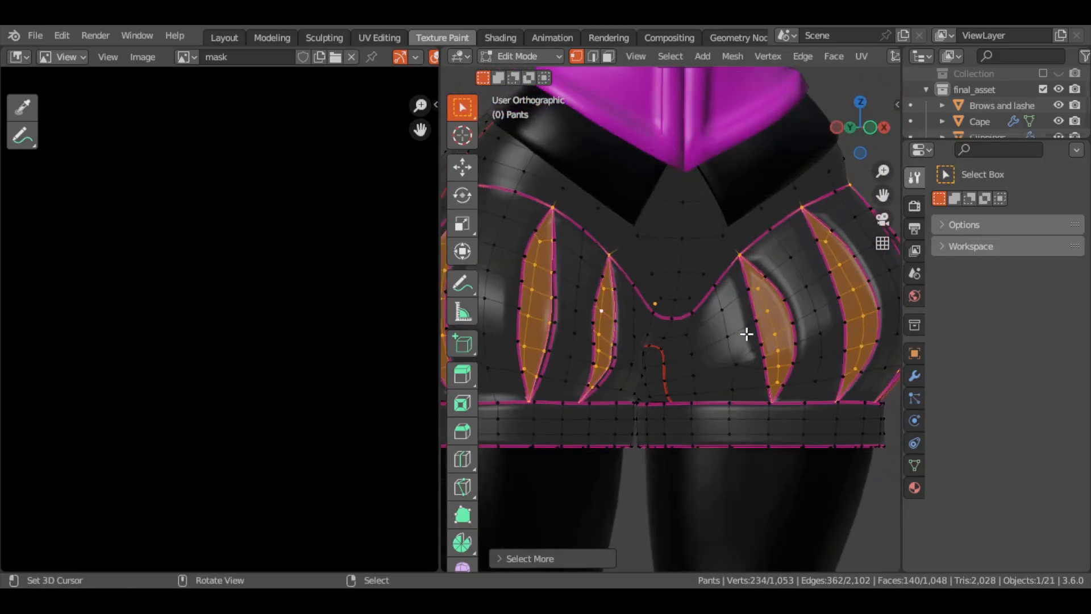
Add both leg-cuff bands to the pants' face selection and fill the stripes and cuffs with white in the mask
key(Tab)
key(Tab)
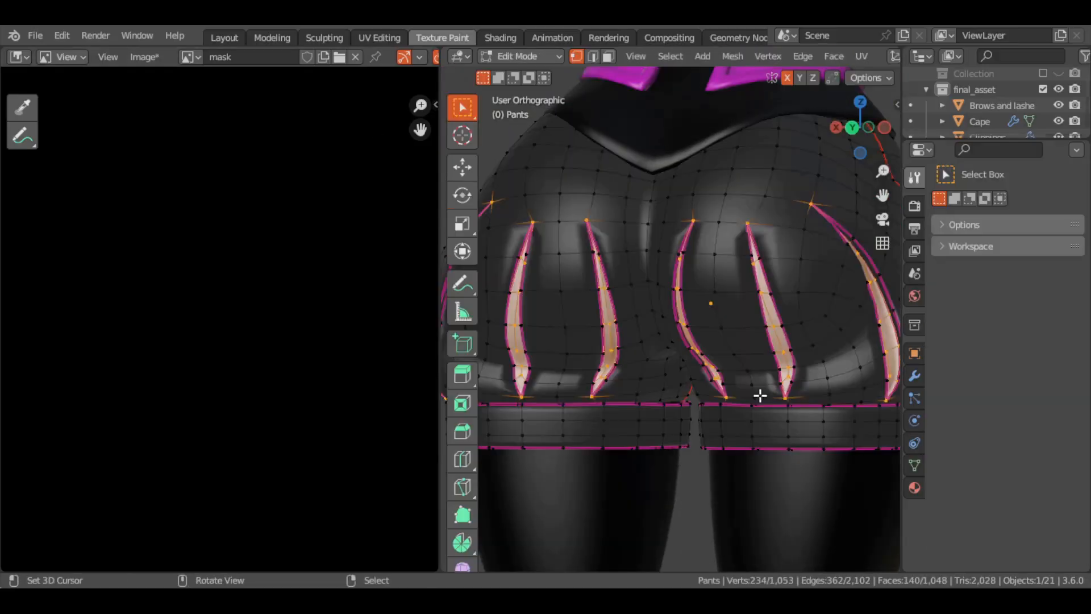
key(3)
alt+right_click(783, 426)
alt+shift+right_click(652, 429)
key(ctrl+KP_Add)
mouse_move(652, 429)
middle_down()
mouse_move(704, 346)
mouse_move(619, 361)
middle_up()
key(ctrl+Tab)
click(811, 289)
Switch painting to the shirt, isolate it and select the loop of trim faces along its neckline with X-ray on
key(KP_1)
shift+middle_drag(682, 171, 718, 326)
key(alt+q)
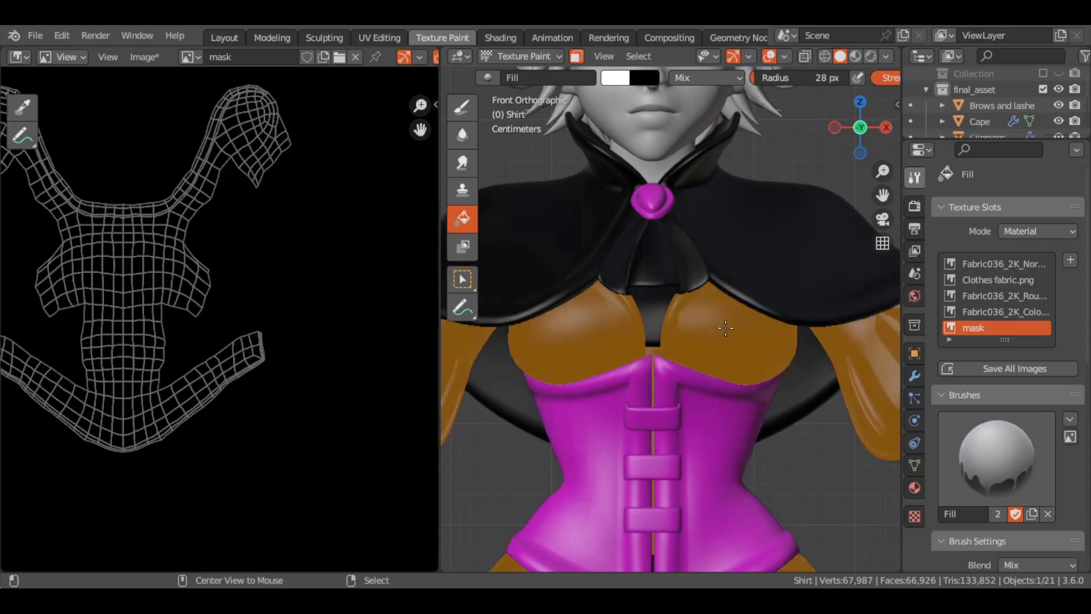
key(Tab)
key(KP_Divide)
key(alt+a)
ctrl+middle_drag(694, 264, 726, 207)
alt+right_click(726, 206)
key(KP_1)
key(alt+z)
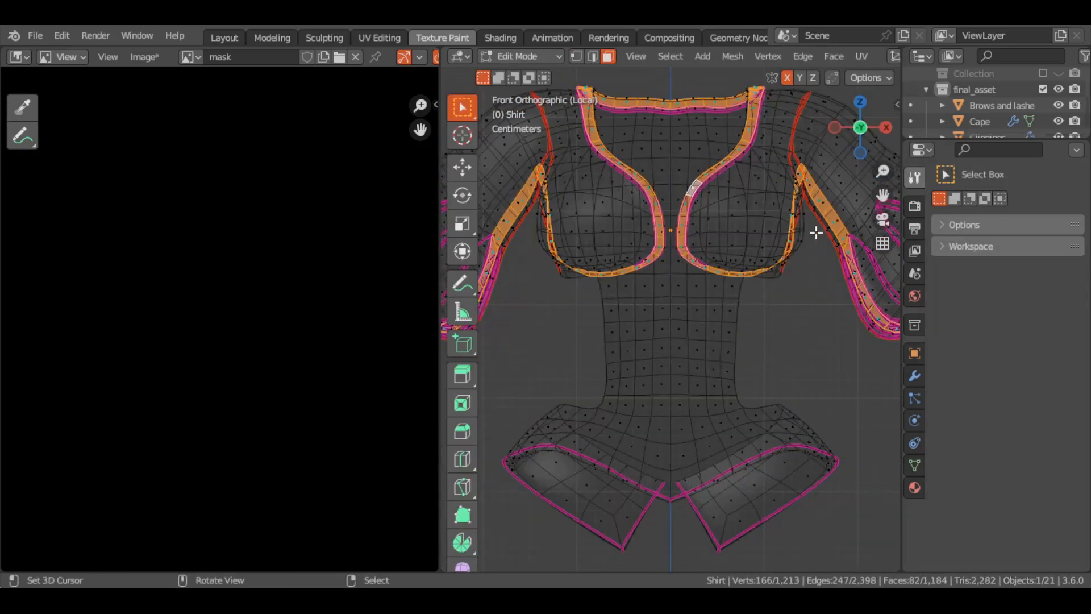
Reduce the shirt's selection to the neckline trim and fill that trim with white in the mask
ctrl+middle_drag(815, 233, 776, 217)
key(c)
middle_drag(553, 267, 495, 313)
right_click(495, 313)
key(alt+z)
ctrl+middle_drag(698, 254, 689, 203)
key(ctrl+KP_Add)
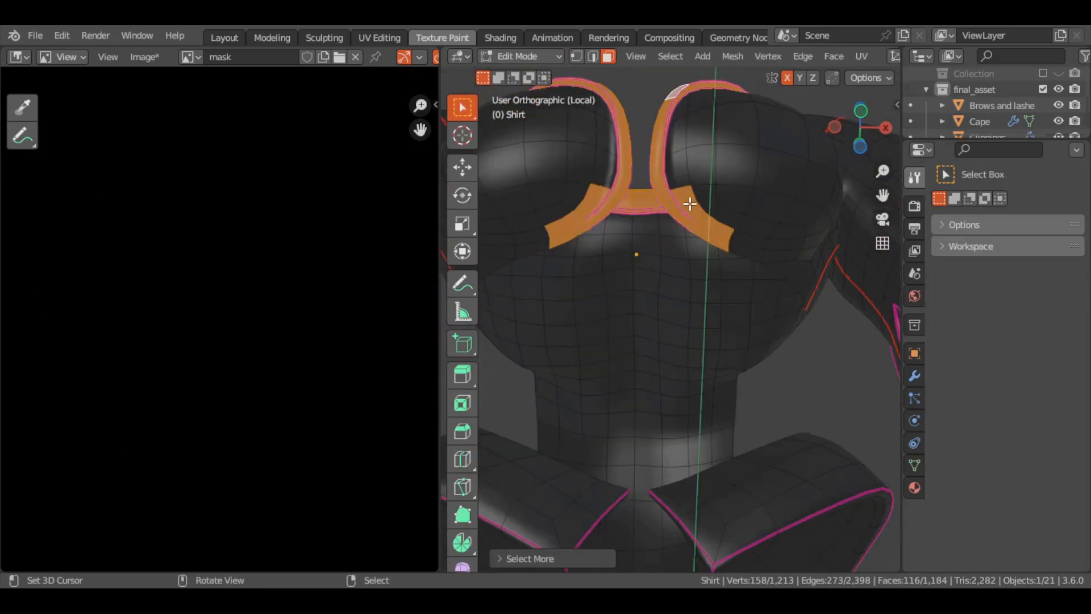
mouse_move(572, 217)
middle_down()
mouse_move(648, 190)
mouse_move(579, 173)
mouse_move(704, 322)
middle_up()
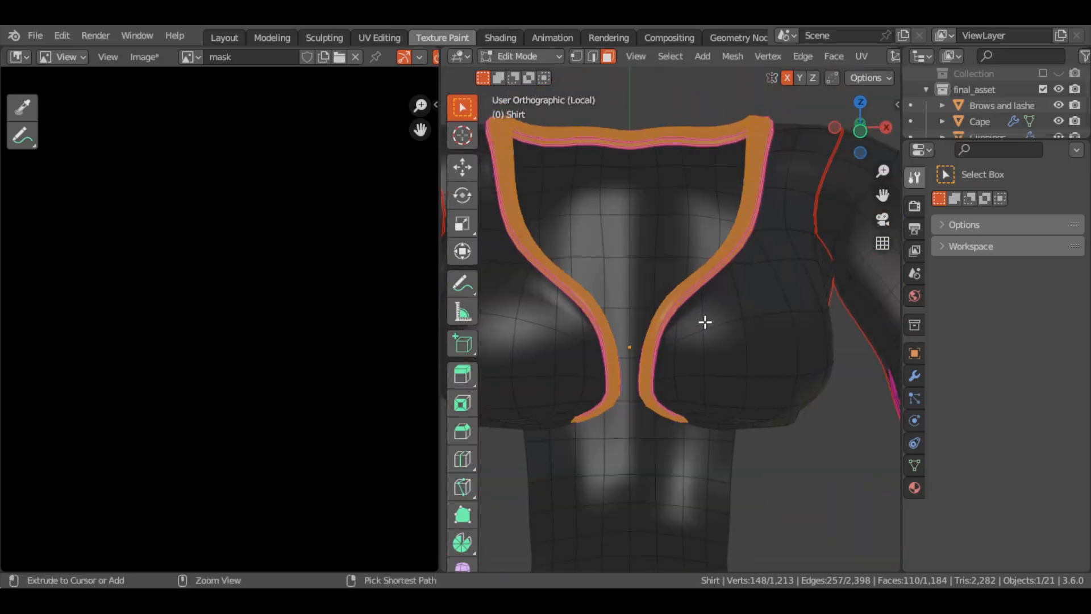
key(Tab)
scroll(714, 259, down, 4)
scroll(151, 362, down, 3)
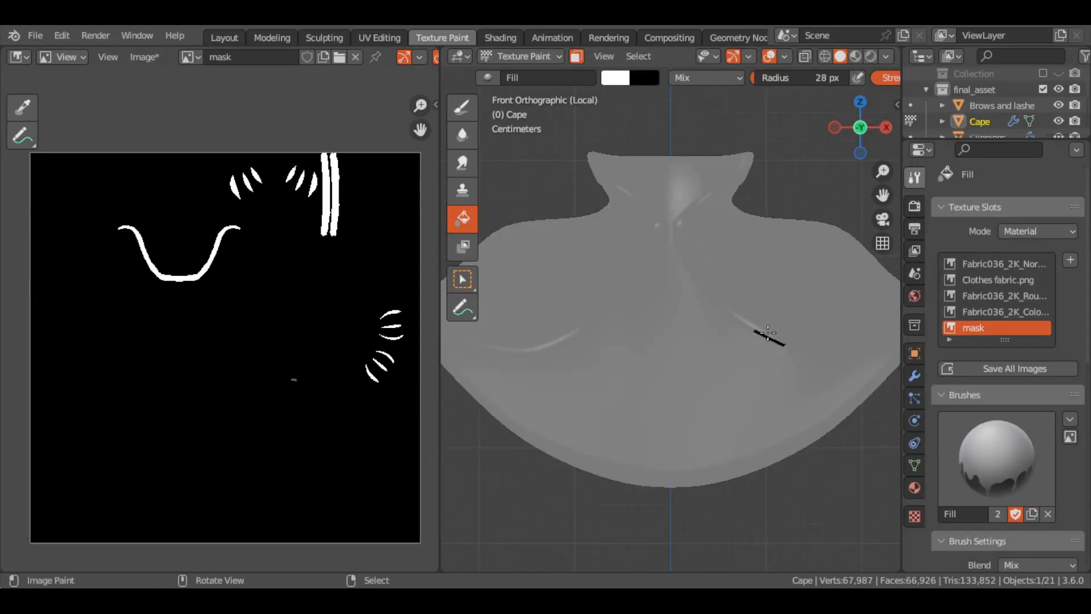
Isolate the cape in Edit Mode and select the trim faces along its collar, front edges and hem
key(Tab)
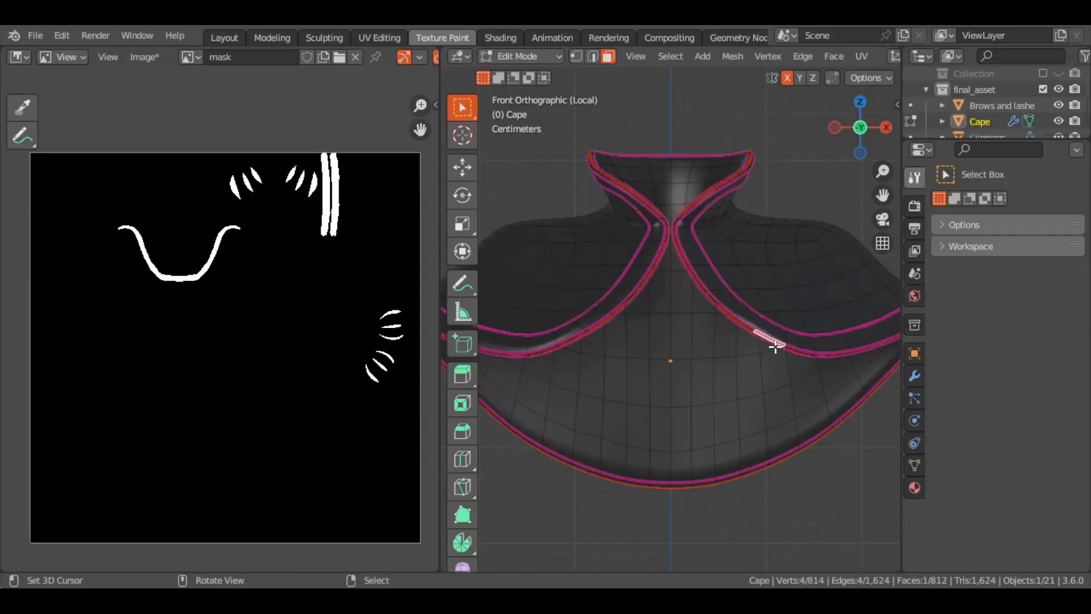
key(ctrl+z)
middle_drag(788, 338, 705, 372)
key(c)
middle_drag(710, 368, 694, 343)
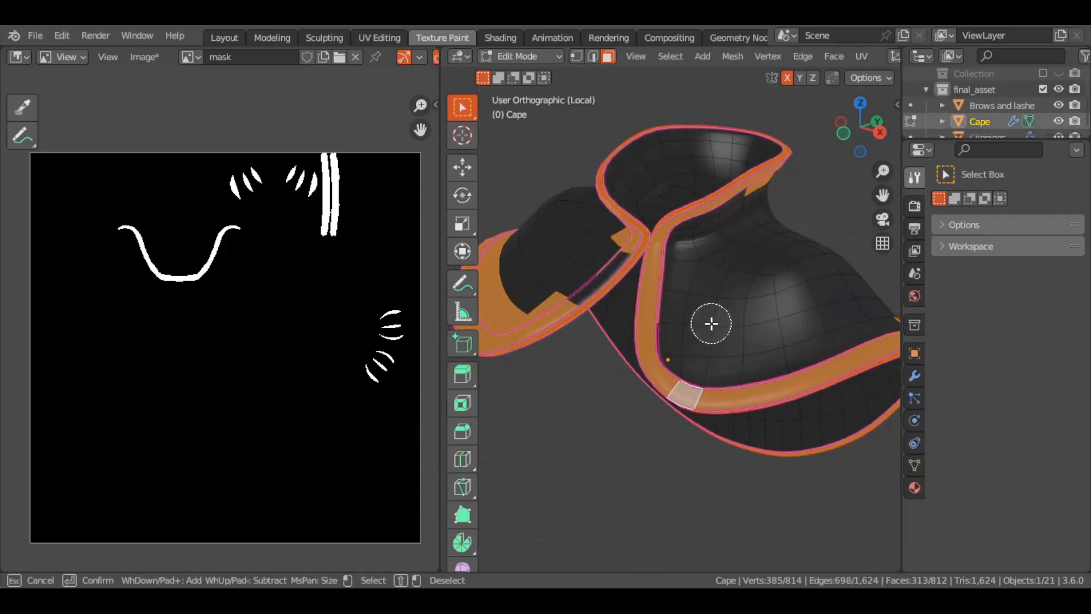
key(Escape)
key(ctrl+z)
middle_drag(708, 304, 680, 312)
key(1)
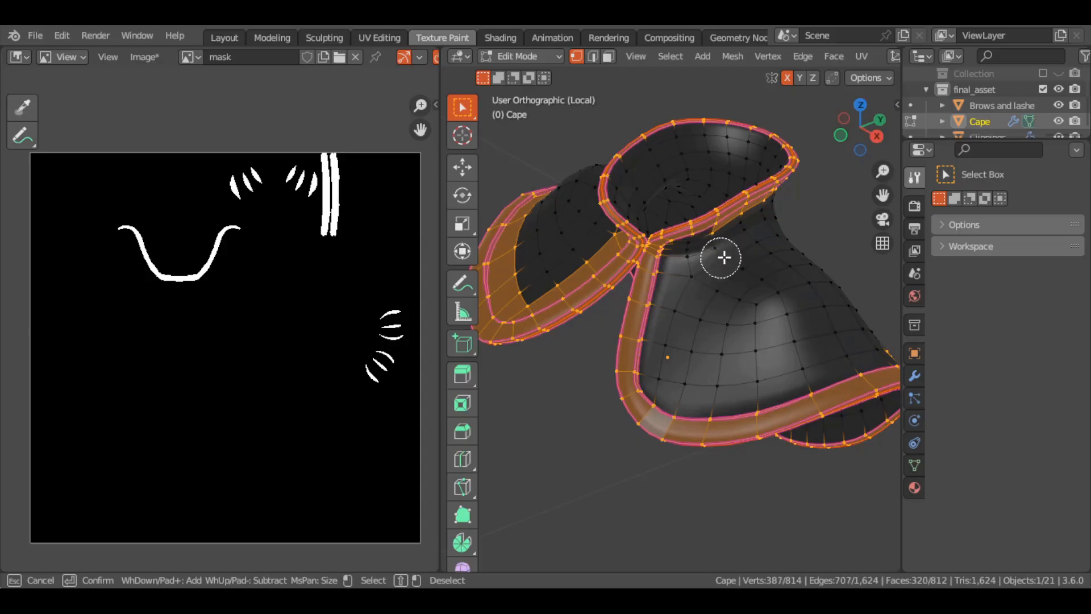
Clean up the cape's trim selection with Circle Select, working around the collar, front edges and hem from several angles
mouse_move(756, 228)
middle_down()
mouse_move(692, 287)
mouse_move(516, 308)
middle_up()
mouse_move(516, 308)
shift+mouse_down()
mouse_move(670, 363)
mouse_move(878, 310)
shift+mouse_up()
mouse_move(878, 310)
middle_down()
mouse_move(677, 304)
mouse_move(603, 364)
middle_up()
shift+drag(603, 364, 810, 260)
mouse_move(810, 260)
middle_down()
mouse_move(694, 216)
mouse_move(753, 273)
middle_up()
shift+drag(753, 273, 621, 260)
middle_drag(621, 261, 621, 248)
shift+drag(622, 248, 588, 235)
mouse_move(588, 236)
middle_down()
mouse_move(752, 305)
mouse_move(708, 297)
middle_up()
Recheck the selected trim faces of the cape and fill them with white in the mask
key(Tab)
mouse_move(786, 243)
middle_down()
mouse_move(786, 302)
mouse_move(724, 308)
middle_up()
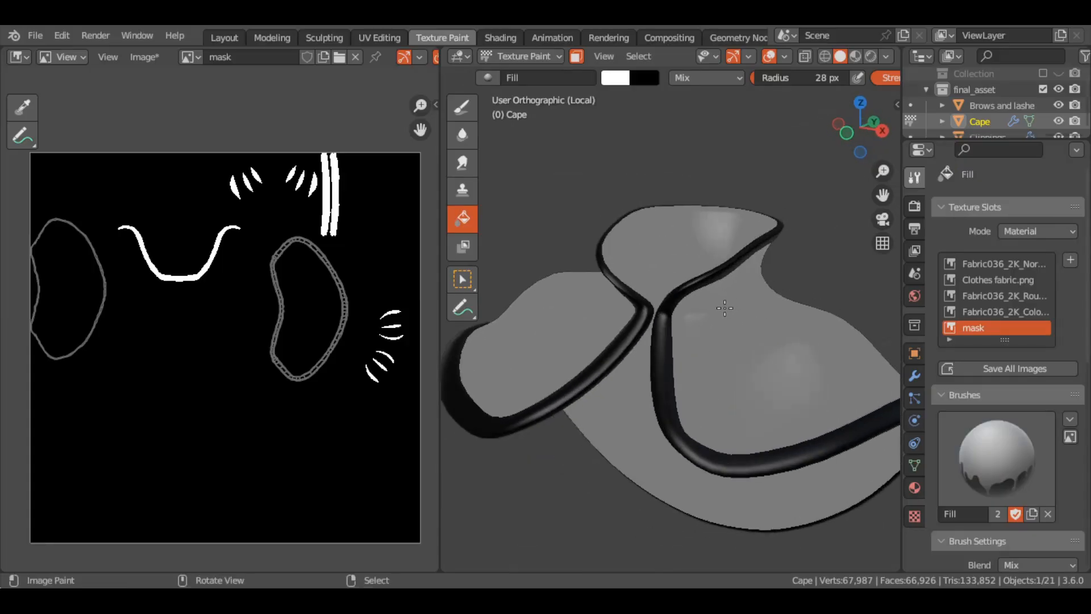
key(Tab)
mouse_move(704, 224)
middle_down()
mouse_move(526, 263)
mouse_move(648, 234)
mouse_move(703, 324)
mouse_move(642, 284)
middle_up()
key(Tab)
click(665, 220)
key(KP_1)
In the Shading workspace, move the mask image node clear of the others and use it as the Mix Shader's factor
click(498, 39)
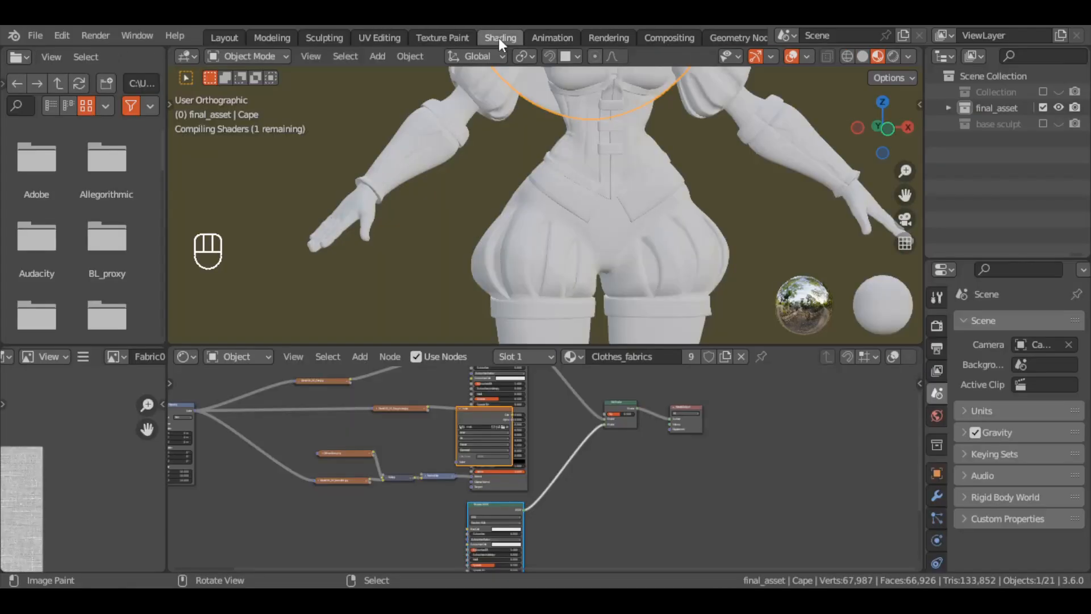
drag(481, 416, 526, 479)
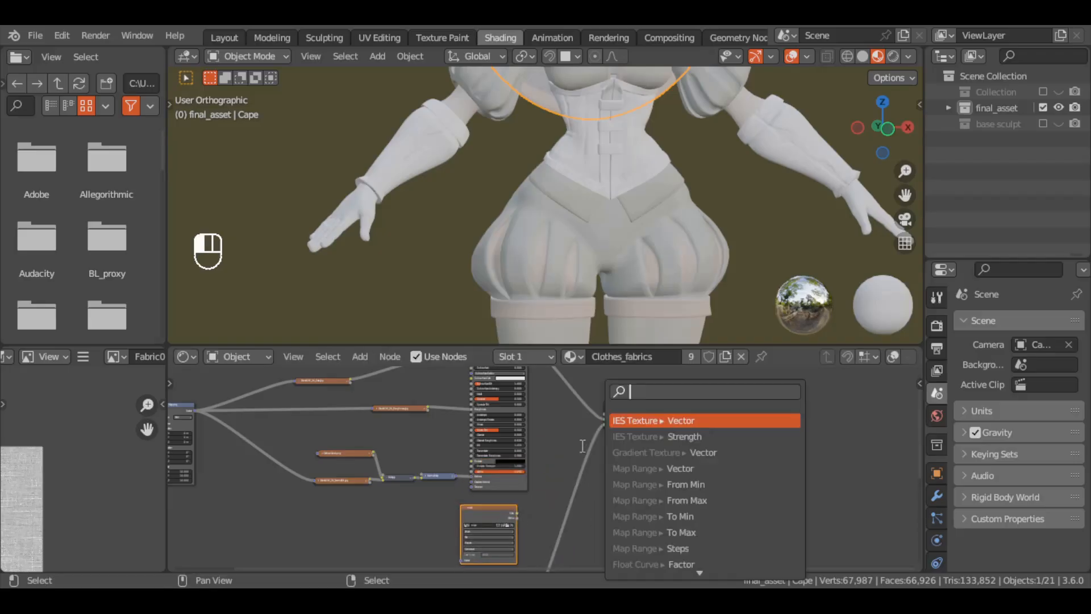
middle_drag(560, 460, 530, 460)
drag(487, 513, 556, 431)
click(523, 424)
scroll(653, 228, down, 2)
middle_drag(670, 216, 460, 213)
Connect the Metal048B roughness image to the second Principled BSDF's Roughness and the metalness image to its Metallic, collapsing both nodes
middle_drag(617, 540, 683, 404)
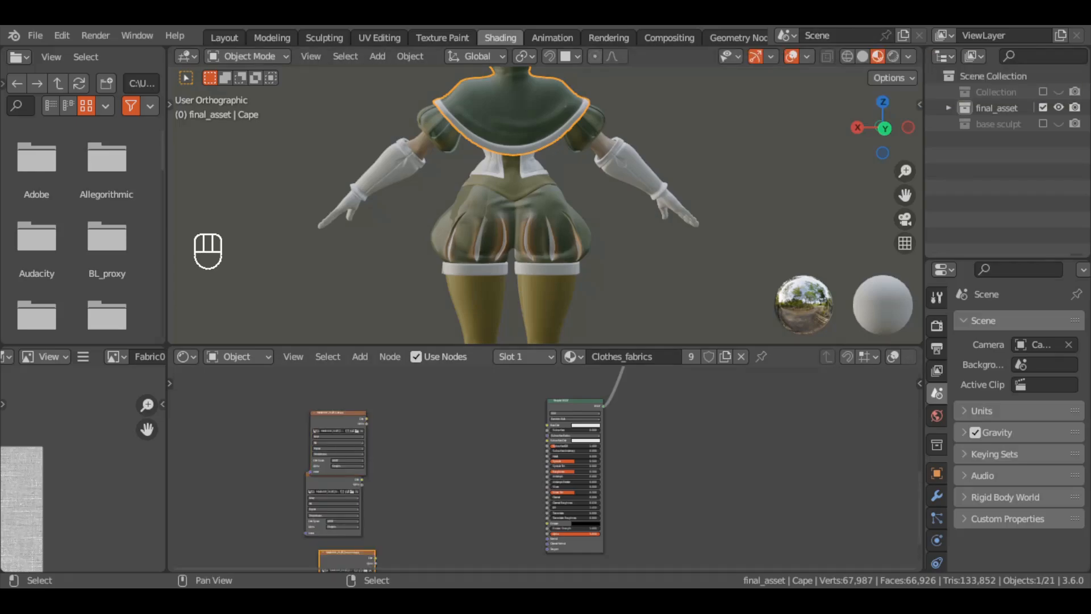
middle_drag(397, 547, 463, 493)
drag(430, 509, 522, 401)
key(KP_Decimal)
scroll(565, 496, up, 9)
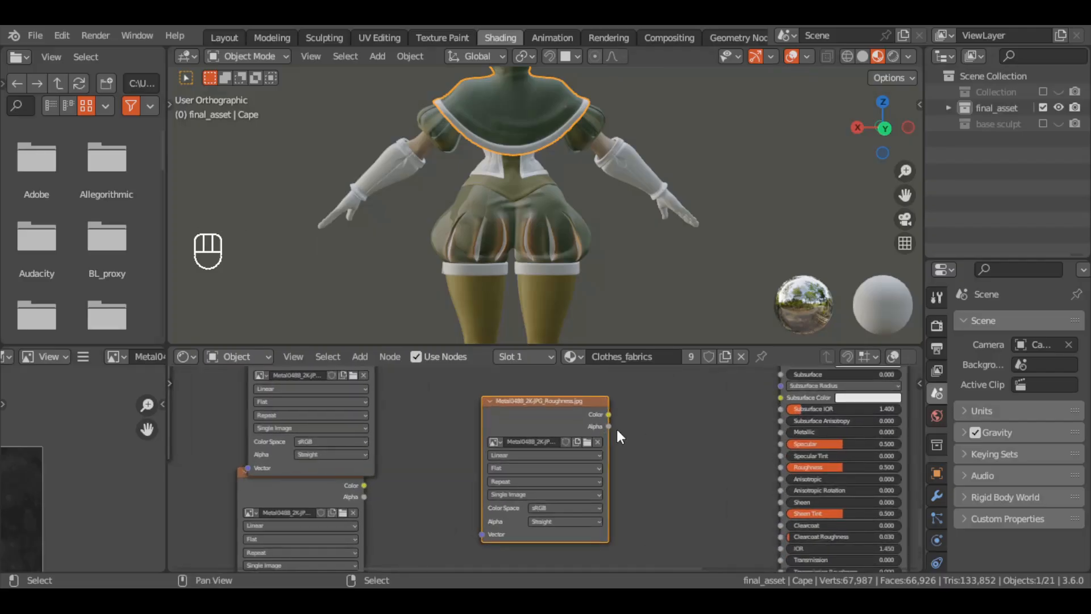
drag(609, 414, 780, 467)
click(490, 401)
drag(308, 494, 540, 461)
drag(597, 451, 781, 432)
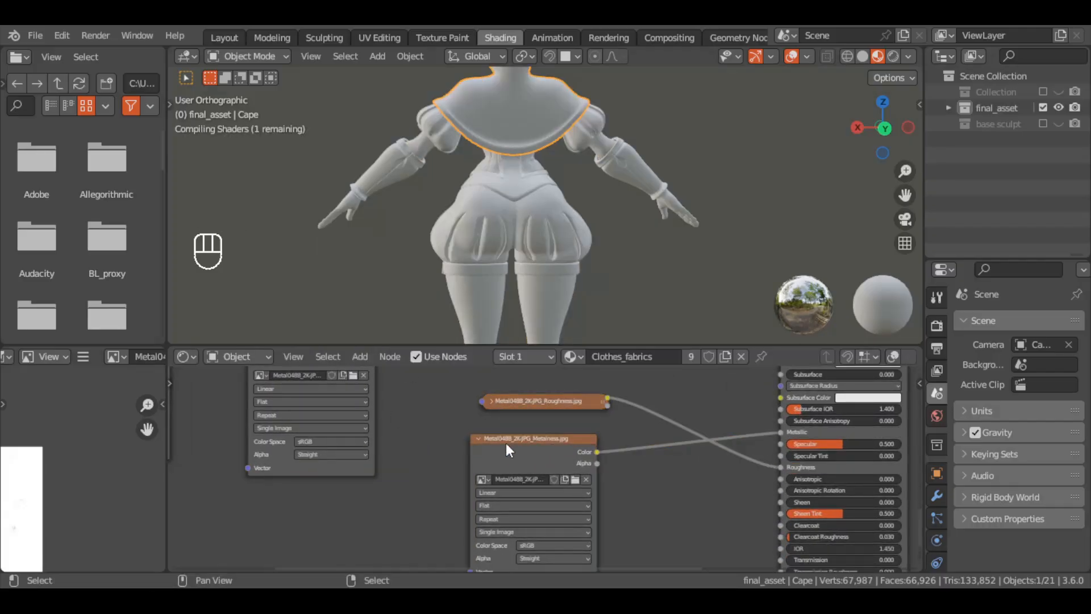
click(480, 438)
Collapse the Metal048B color image node, place it beside the second Principled BSDF and connect it to Base Color
drag(503, 401, 491, 470)
middle_drag(426, 408, 398, 467)
scroll(509, 428, up, 4)
drag(263, 417, 567, 514)
click(449, 515)
middle_drag(614, 466, 574, 386)
drag(569, 433, 803, 470)
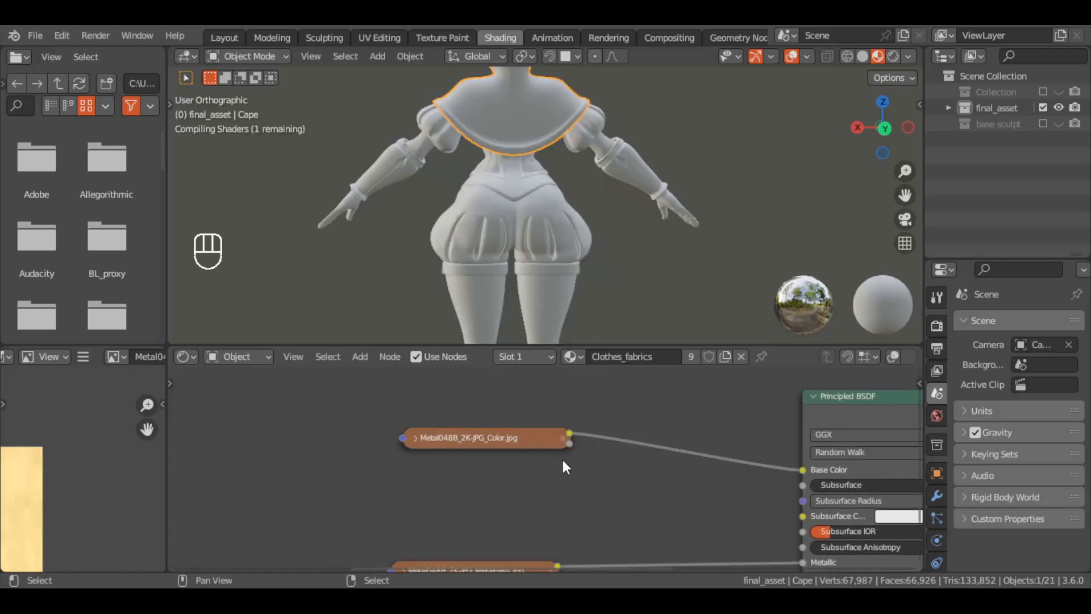
Feed the Metal048B NormalGL image, set to Non-Color, through a new Normal Map node into the second Principled BSDF's Normal
middle_drag(213, 493, 657, 488)
drag(345, 397, 614, 517)
middle_drag(614, 518, 464, 397)
drag(465, 397, 699, 546)
middle_drag(699, 546, 381, 412)
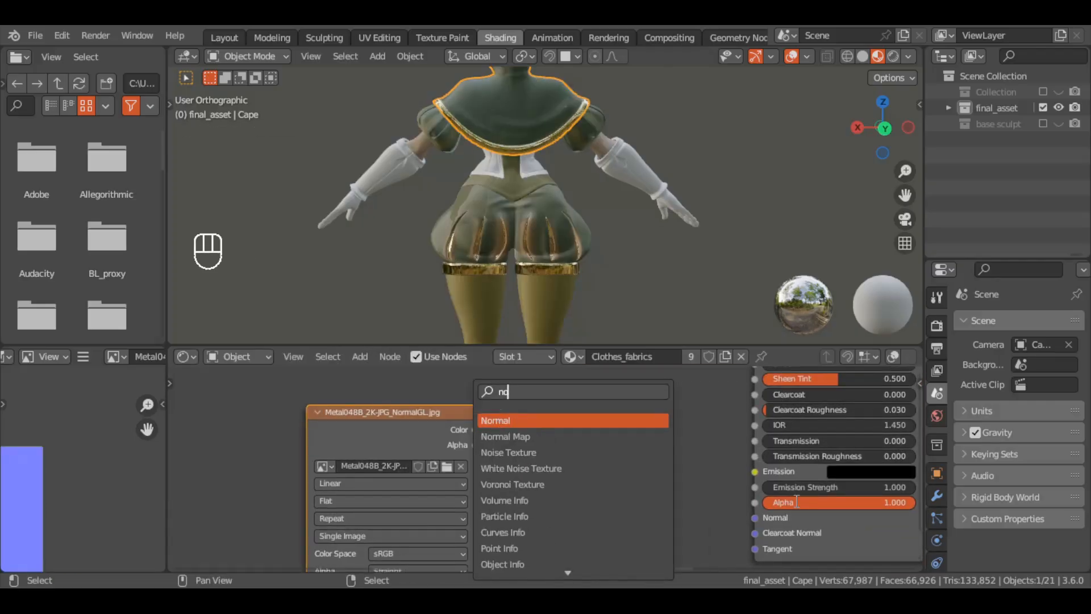
click(591, 436)
click(581, 489)
drag(475, 429, 579, 533)
key(Escape)
drag(684, 462, 758, 506)
click(441, 543)
click(414, 451)
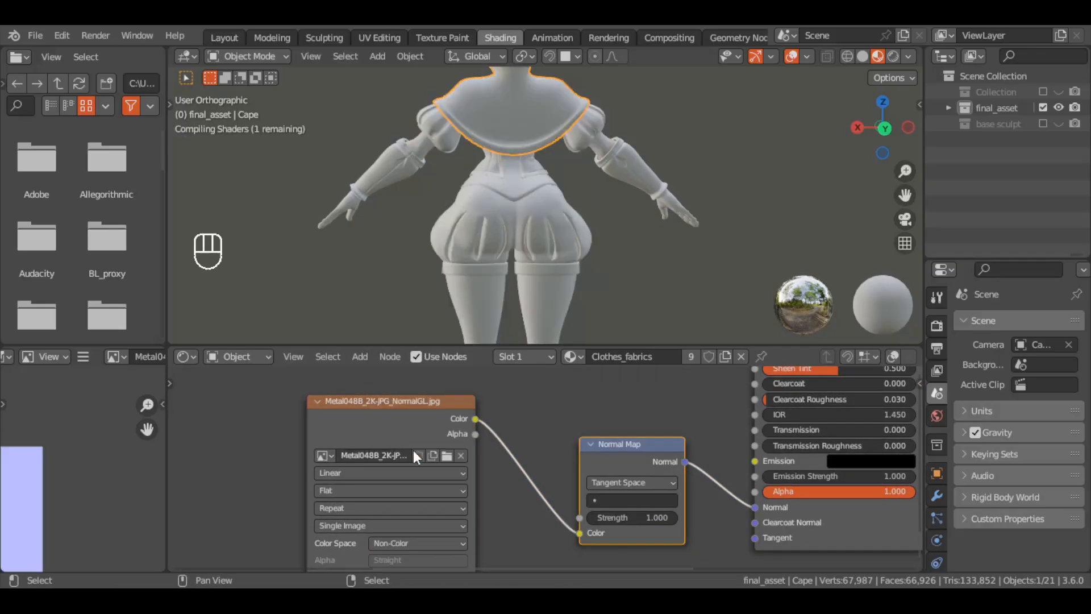
Inspect the metal trim on the character and add Texture Coordinate and Mapping nodes for the Metal048B textures
key(KP_1)
ctrl+middle_drag(540, 298, 588, 148)
ctrl+middle_drag(588, 148, 652, 225)
ctrl+middle_drag(651, 225, 620, 278)
ctrl+middle_drag(557, 410, 510, 493)
key(ctrl+t)
Connect the new Mapping node's vector to the remaining Metal048B image nodes and view the pants' metal stripes from the front
middle_drag(438, 554, 668, 394)
drag(662, 503, 560, 442)
drag(576, 444, 704, 458)
drag(576, 444, 705, 401)
click(693, 401)
middle_drag(569, 230, 690, 216)
key(KP_1)
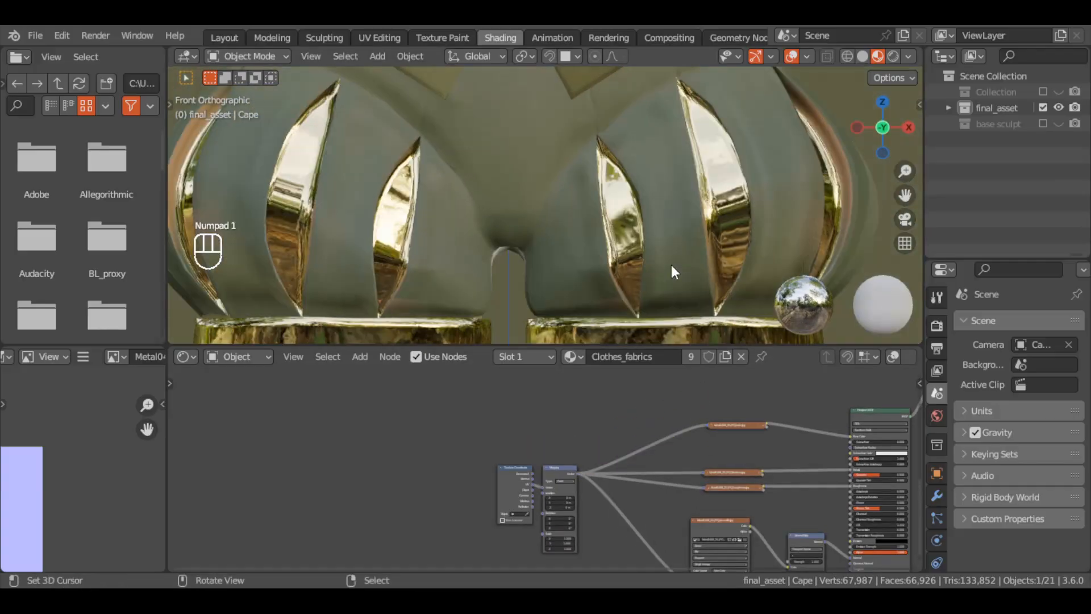
Insert a Mix Color node between the Metal048B color image and the second Principled BSDF's Base Color, with the image in B
ctrl+middle_drag(782, 452, 649, 414)
middle_drag(649, 414, 608, 512)
key(shift+a)
click(608, 512)
text(mi)
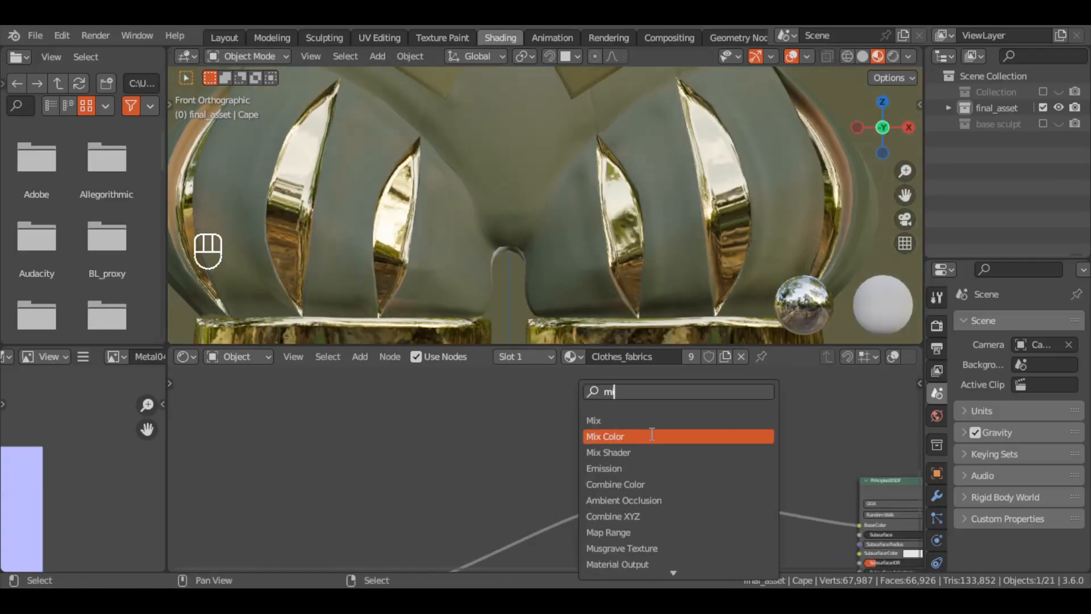
click(652, 437)
click(706, 392)
drag(765, 405, 859, 524)
drag(718, 503, 706, 481)
Add a Color Attribute node using the Attribute layer and connect its color to the new Mix node's A input
key(shift+a)
click(594, 401)
text(col)
click(647, 452)
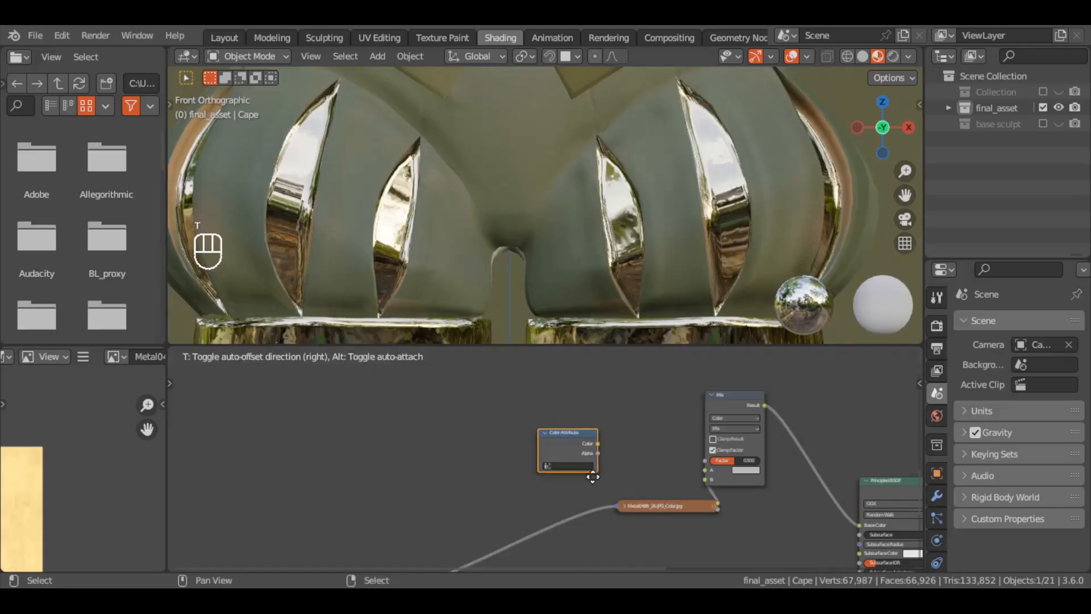
click(594, 475)
drag(602, 444, 704, 470)
click(570, 466)
click(568, 482)
Set the metal color's Mix node to Multiply with a factor of 0.500
click(743, 467)
middle_drag(753, 449, 733, 435)
click(812, 437)
click(816, 387)
Insert a Hue/Saturation/Value node after the Metal048B Roughness image with Saturation 0, Value 2 and Fac 0.454
ctrl+middle_drag(670, 210, 653, 290)
ctrl+middle_drag(653, 289, 696, 318)
drag(709, 549, 589, 550)
middle_drag(841, 546, 713, 379)
drag(483, 479, 478, 434)
drag(482, 511, 451, 533)
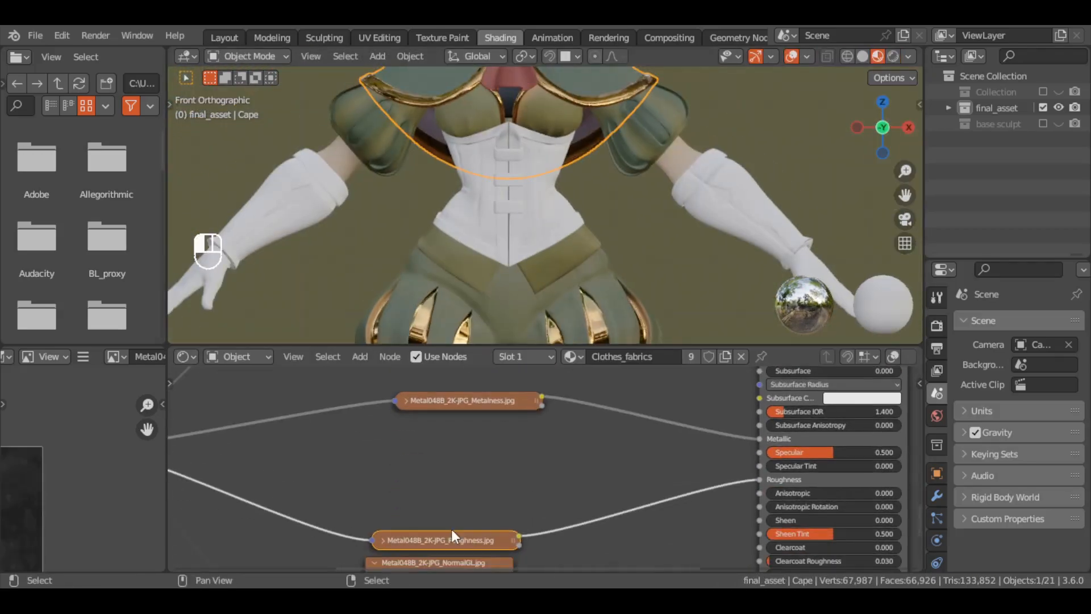
key(shift+a)
click(503, 408)
text(hue)
key(Return)
click(586, 454)
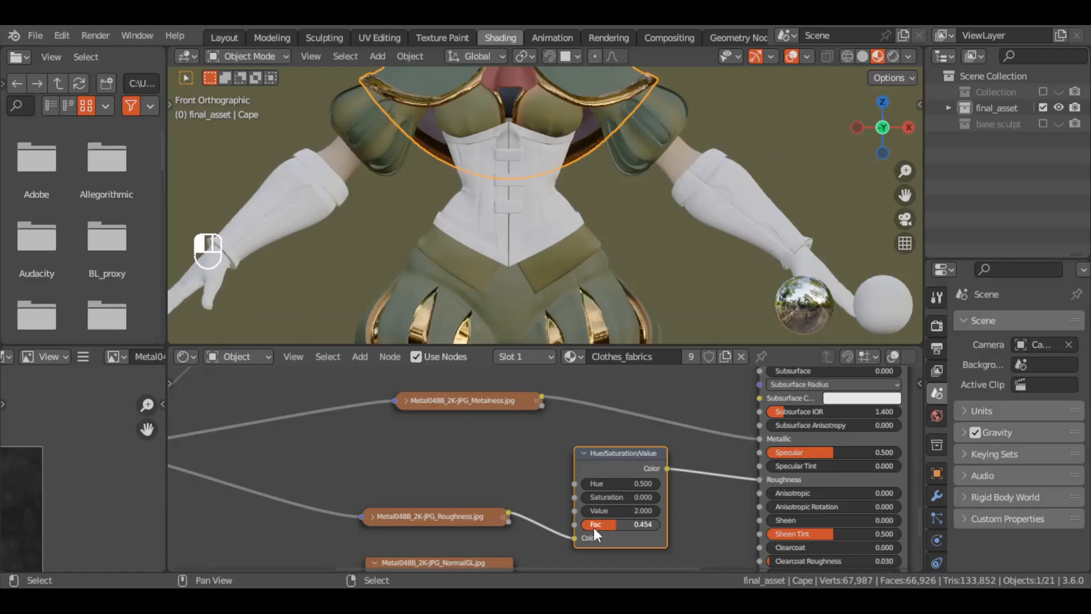
Collapse the Hue/Saturation/Value node, unlink it from the second Principled BSDF and set that shader's Roughness to 0.282
scroll(680, 200, down, 4)
middle_drag(681, 200, 642, 222)
scroll(715, 188, up, 10)
click(584, 453)
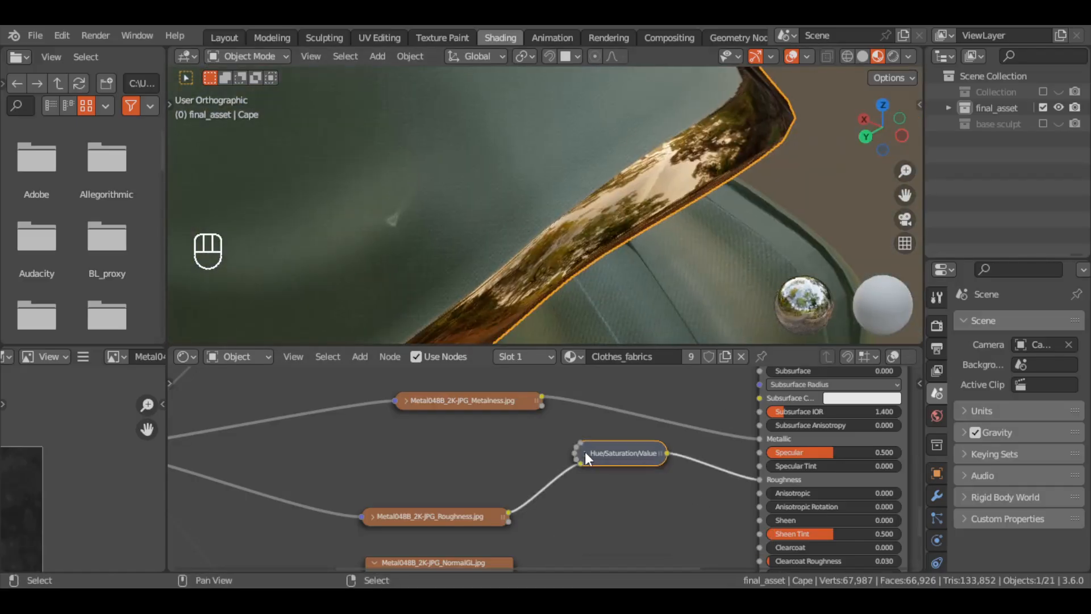
drag(619, 453, 608, 510)
drag(759, 480, 719, 493)
drag(832, 481, 802, 482)
Review the softened gold trims on the cape and pants from several angles and save the file
middle_drag(671, 245, 488, 222)
ctrl+middle_drag(646, 142, 652, 267)
shift+middle_drag(652, 284, 633, 148)
mouse_move(634, 228)
middle_down()
mouse_move(723, 234)
mouse_move(650, 239)
middle_up()
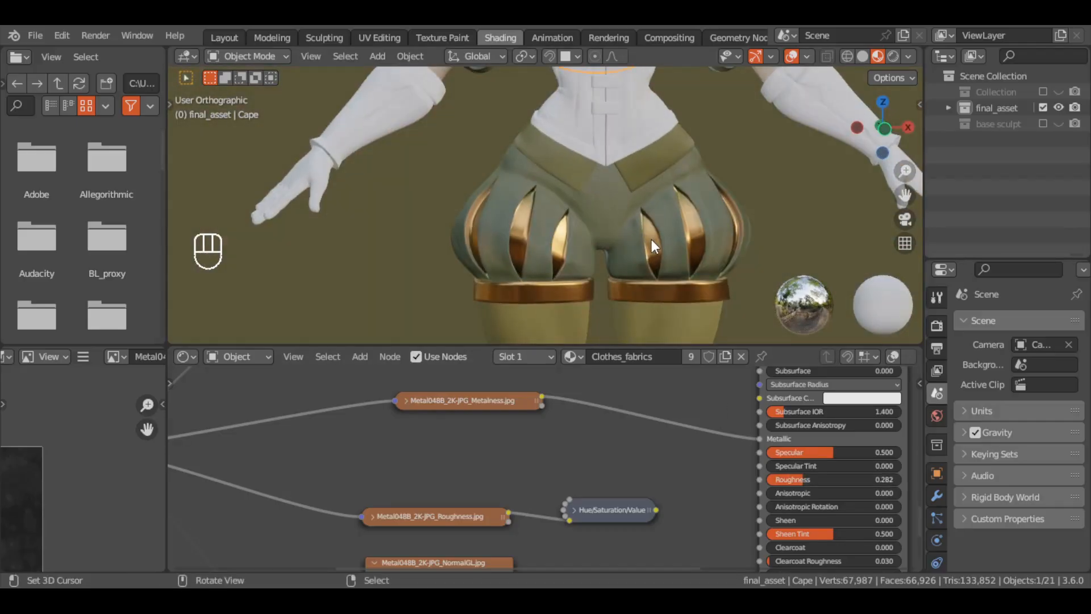
shift+middle_drag(719, 197, 693, 288)
key(KP_1)
ctrl+middle_drag(652, 213, 650, 280)
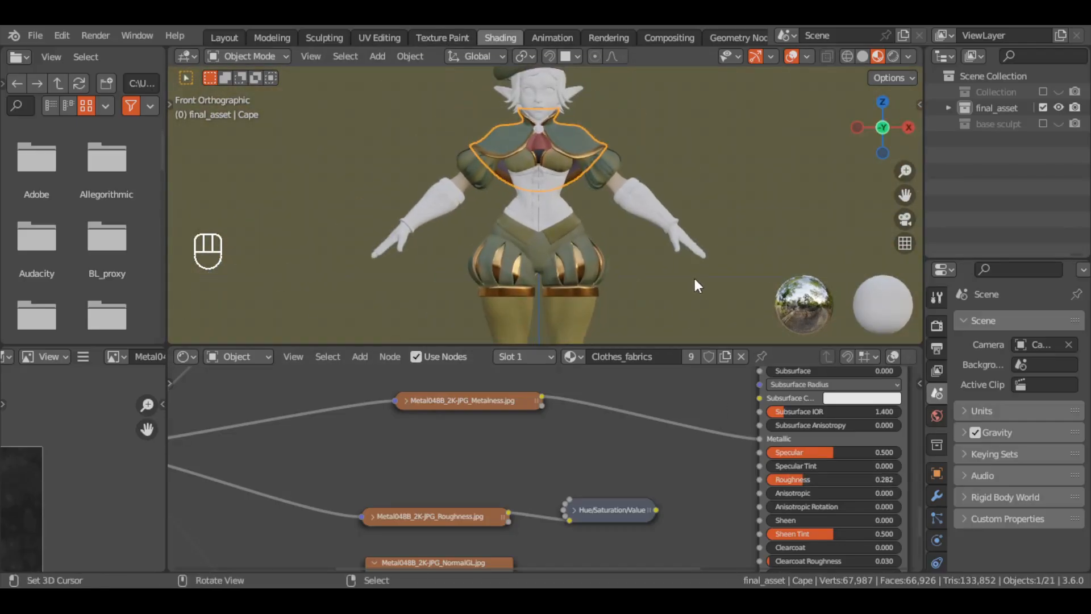
scroll(656, 237, down, 2)
key(ctrl+s)
scroll(652, 195, up, 6)
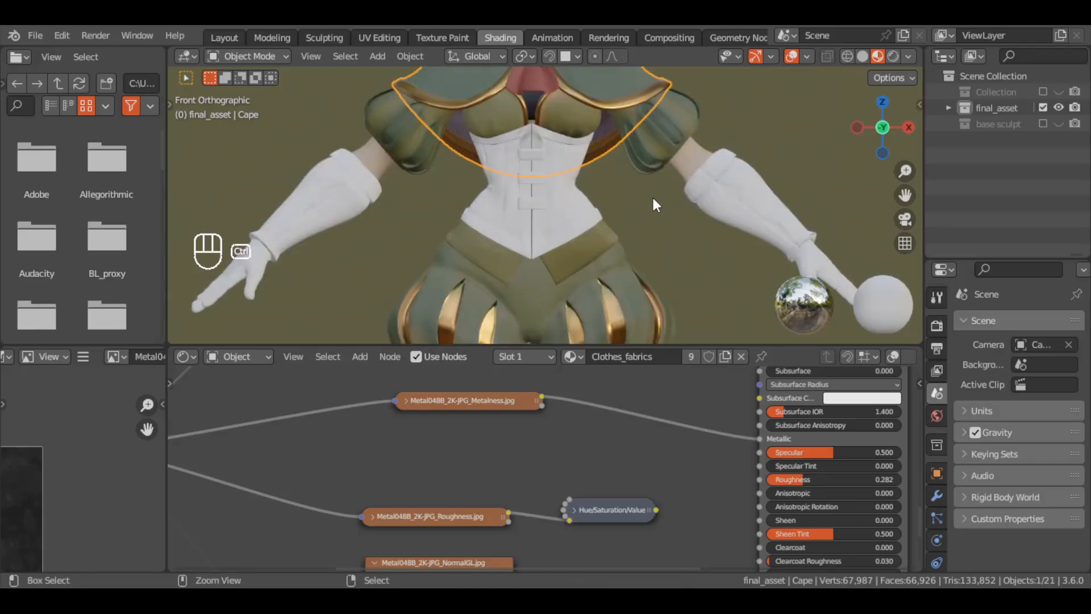
Select the corset, clear the unused image node from its leather and metals material and add the Leather026 Roughness and NormalDX images
click(581, 219)
ctrl+middle_drag(777, 397, 734, 514)
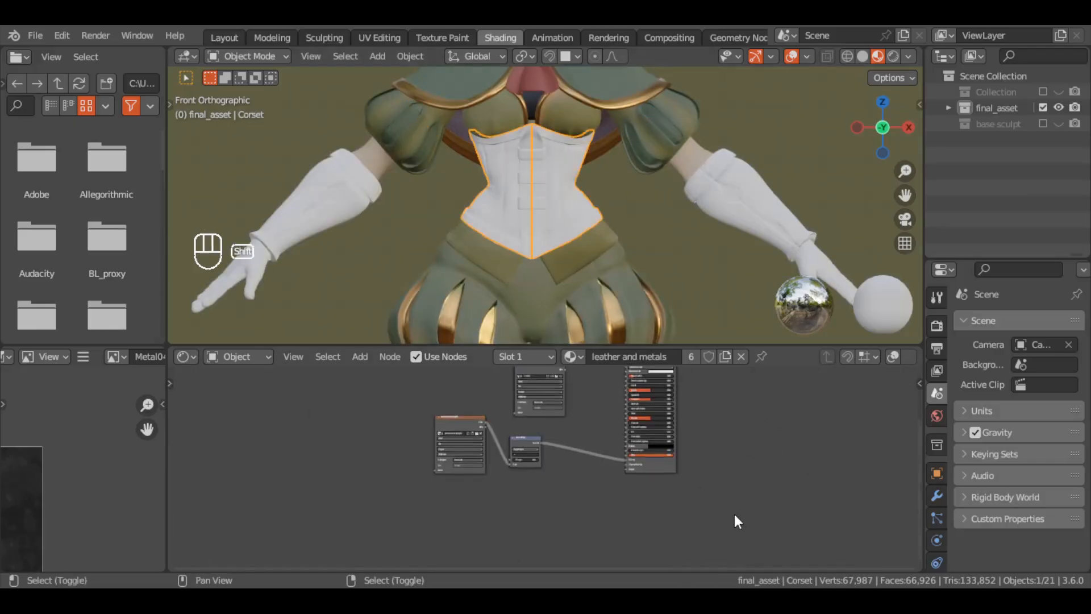
scroll(617, 432, up, 7)
middle_drag(596, 392, 583, 454)
key(x)
key(shift+a)
click(549, 399)
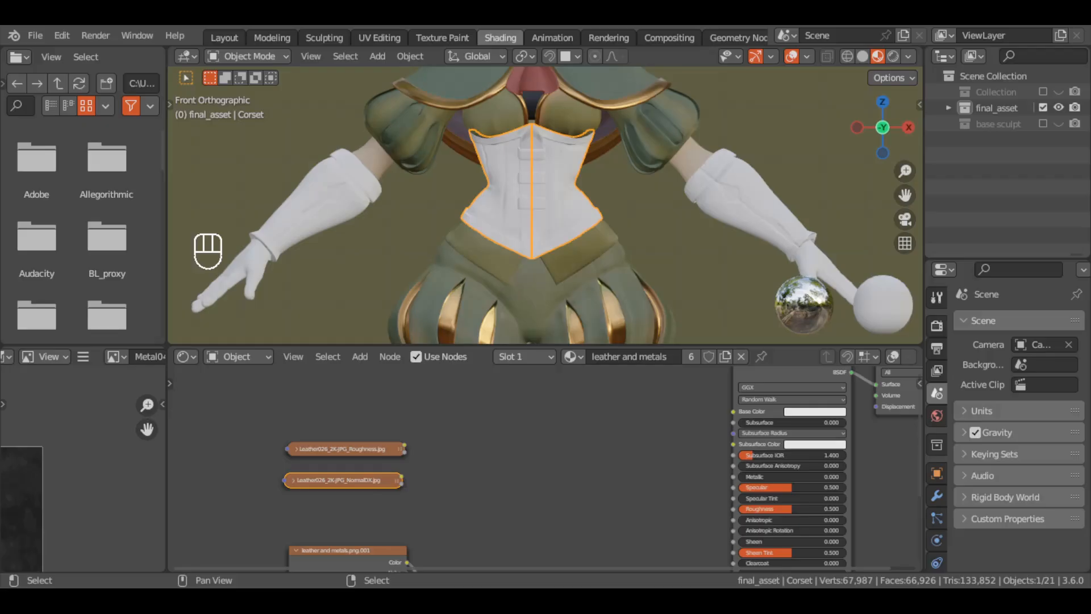
Connect the Leather026 Roughness image to the Principled BSDF's Roughness and collapse the leather and metals.png.001 node
drag(397, 450, 565, 441)
middle_drag(440, 511, 629, 425)
click(541, 466)
key(h)
scroll(541, 473, down, 4)
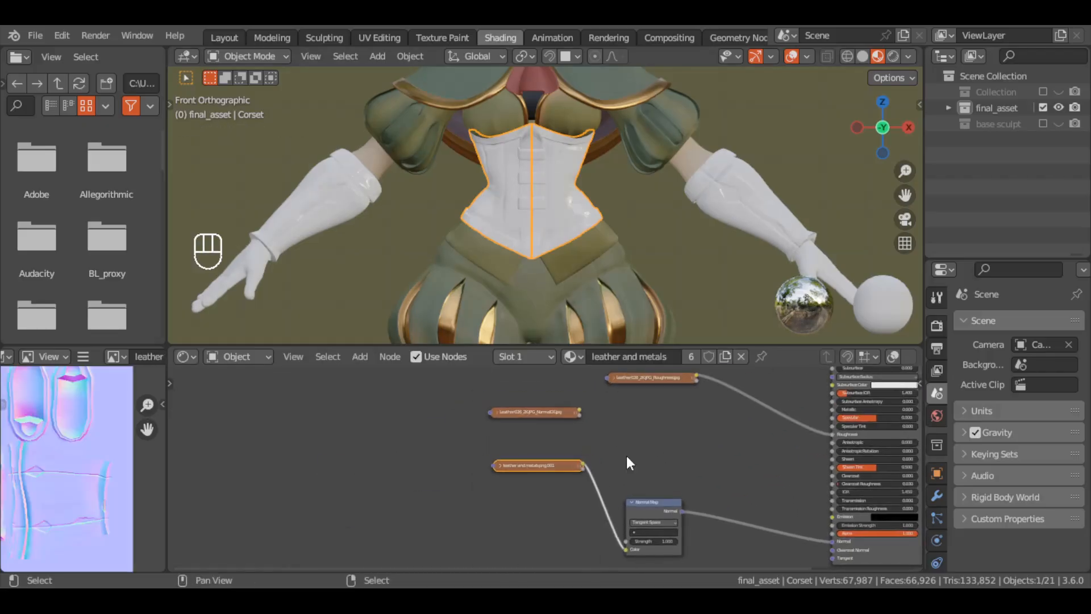
drag(568, 465, 565, 561)
Add a Mix Color node between the normal image nodes and the Normal Map node
middle_drag(511, 446, 549, 403)
key(shift+a)
click(544, 402)
click(549, 438)
click(602, 402)
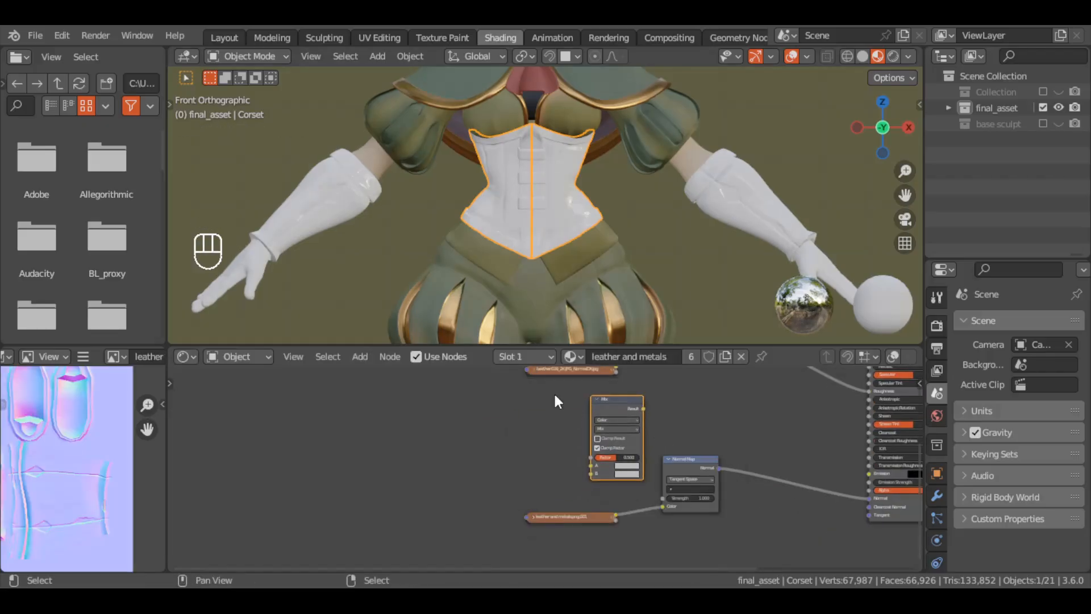
Combine the Leather026 NormalDX and leather and metals.png.001 images in the Mix node, set to Multiply, feeding the Normal Map
drag(560, 371, 502, 439)
drag(559, 436, 591, 466)
drag(687, 458, 775, 444)
drag(557, 516, 484, 512)
click(476, 437)
click(526, 512)
click(517, 447)
click(476, 437)
drag(505, 437, 480, 453)
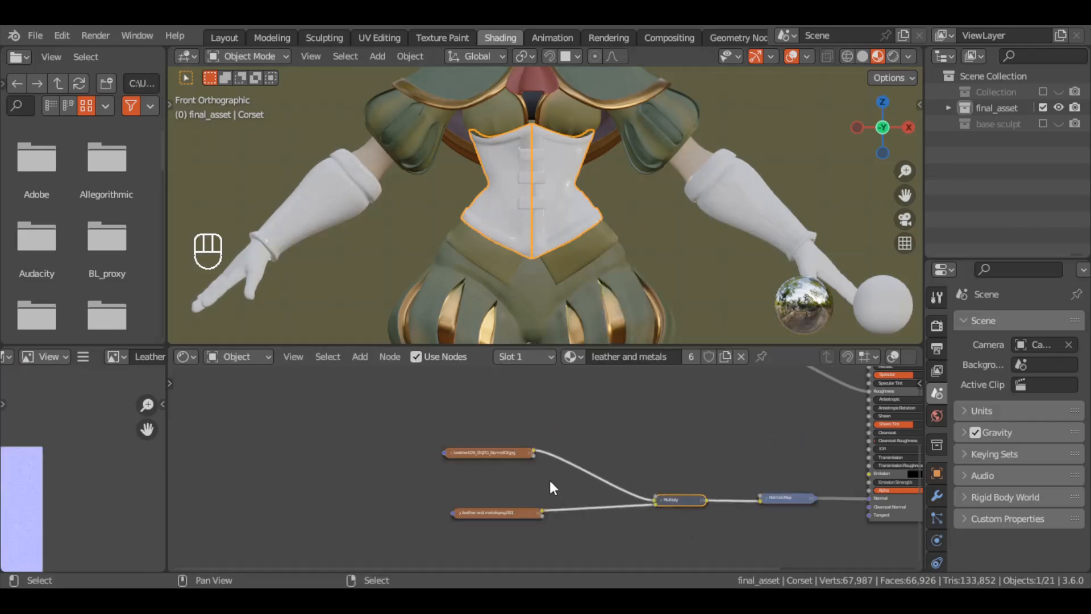
In the Texture Paint workspace, add a blank 4096 x 4096 px paint slot named leather and metals Base Color to the corset
middle_drag(781, 371, 711, 409)
drag(631, 391, 711, 451)
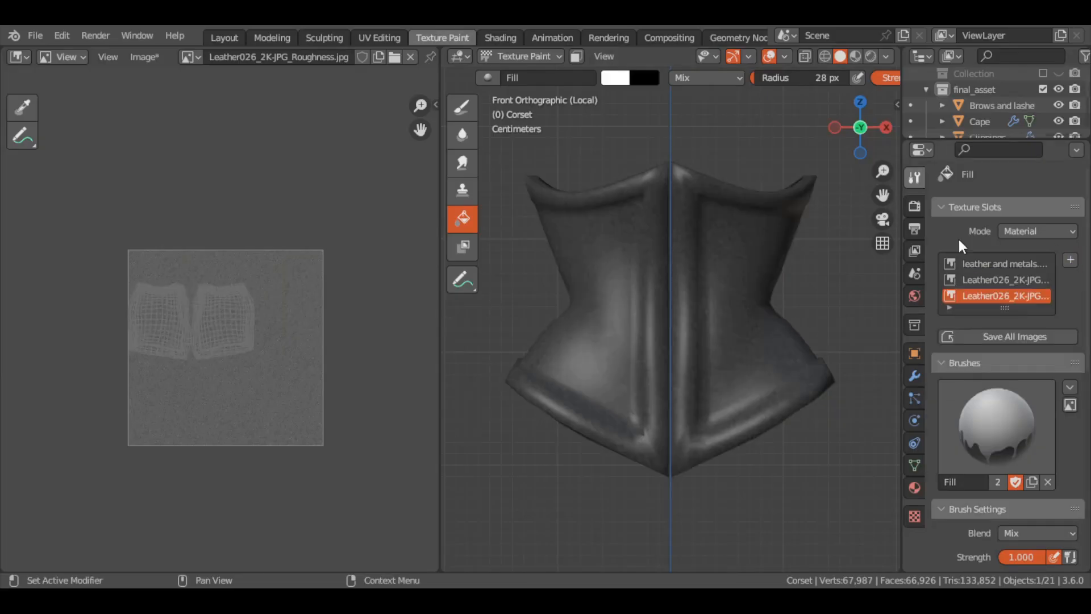
click(1071, 259)
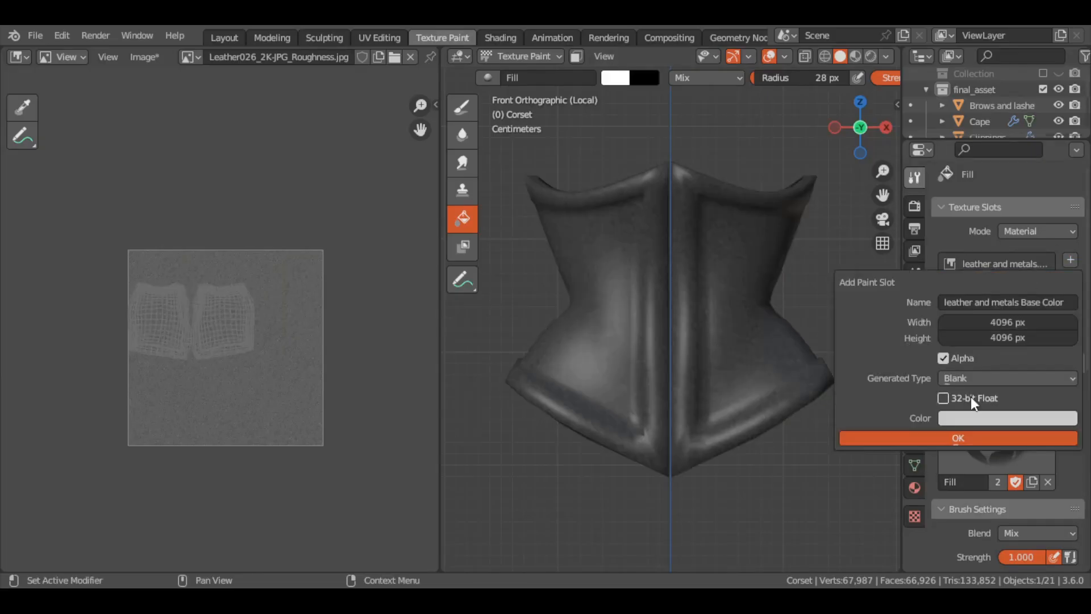
click(961, 438)
Turn the outliner area into an Image Editor showing the character concept art
drag(1051, 138, 1051, 226)
click(921, 57)
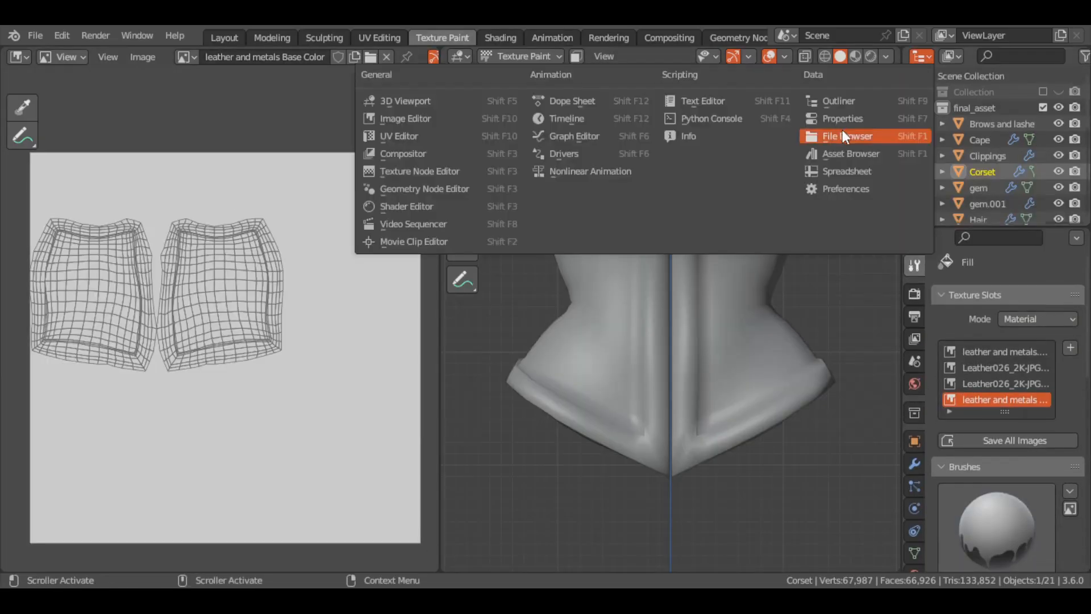
click(407, 118)
scroll(971, 59, down, 4)
click(952, 58)
click(859, 172)
click(949, 57)
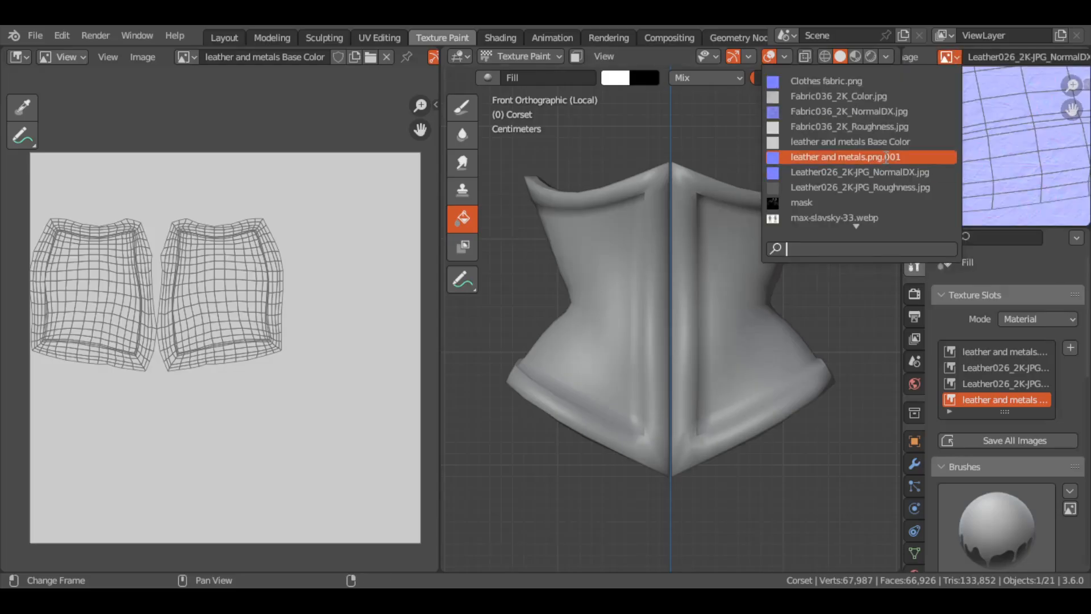
scroll(858, 112, down, 15)
click(847, 126)
Resize the work areas to give the concept art and the corset view more room
drag(1034, 227, 1034, 271)
drag(902, 239, 860, 238)
drag(439, 240, 269, 245)
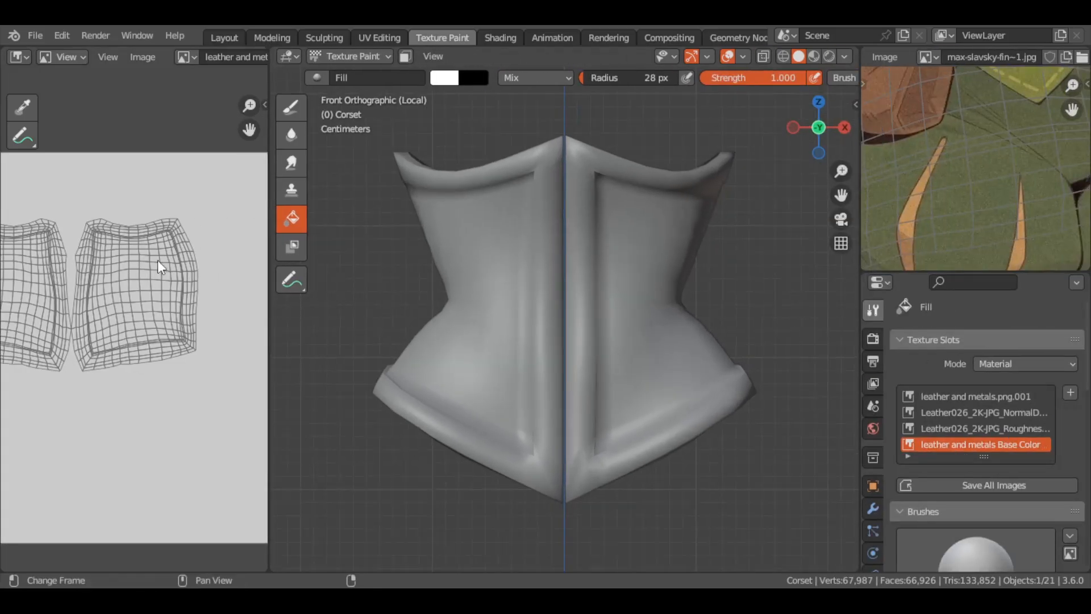
ctrl+middle_drag(158, 260, 158, 332)
Fill the corset with the brown sampled from the concept art and check it in material preview from the front
ctrl+middle_drag(1017, 97, 995, 225)
click(445, 78)
click(562, 250)
click(648, 424)
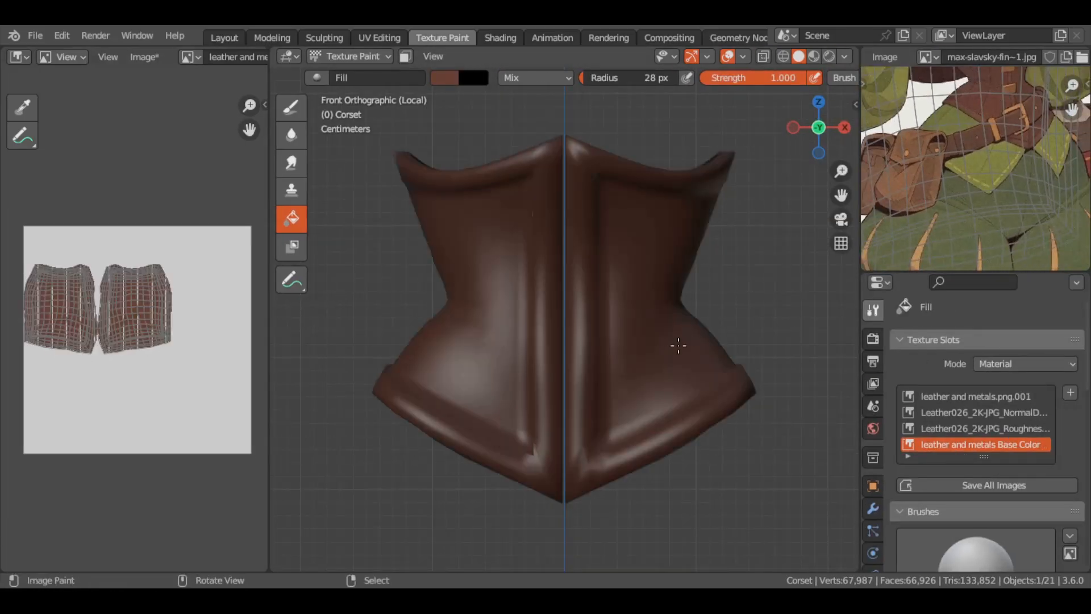
click(814, 57)
click(500, 38)
middle_drag(728, 184, 576, 200)
key(KP_1)
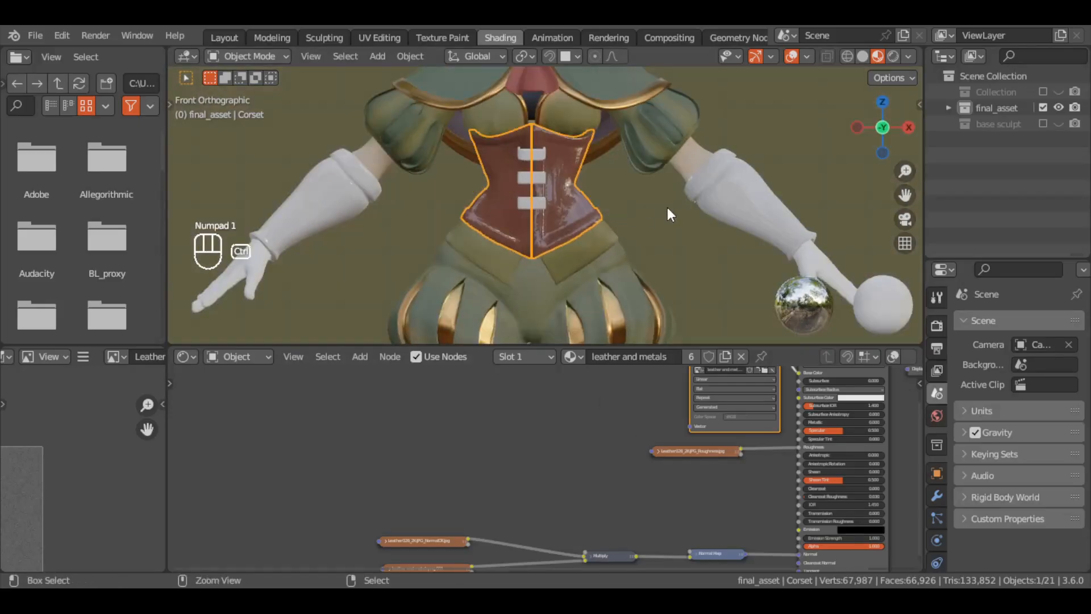
scroll(626, 216, down, 4)
Return to texture painting and fill the gloves and shoes with the same brown
click(441, 37)
ctrl+middle_drag(702, 328, 602, 250)
key(alt+q)
ctrl+middle_drag(602, 307, 602, 244)
shift+middle_drag(602, 244, 593, 272)
ctrl+middle_drag(595, 284, 699, 188)
key(alt+q)
click(669, 388)
ctrl+middle_drag(699, 187, 704, 352)
key(KP_1)
scroll(978, 398, down, 8)
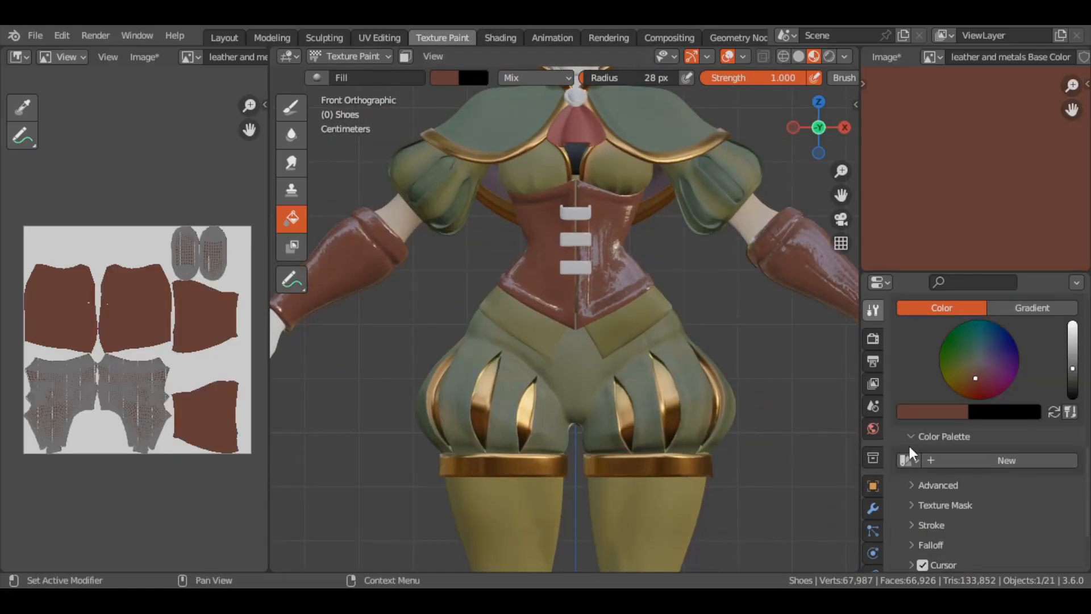
Bring back the concept art, sample its tan trim colour and fill the corset's clasps with it
click(931, 57)
scroll(841, 170, down, 3)
click(841, 217)
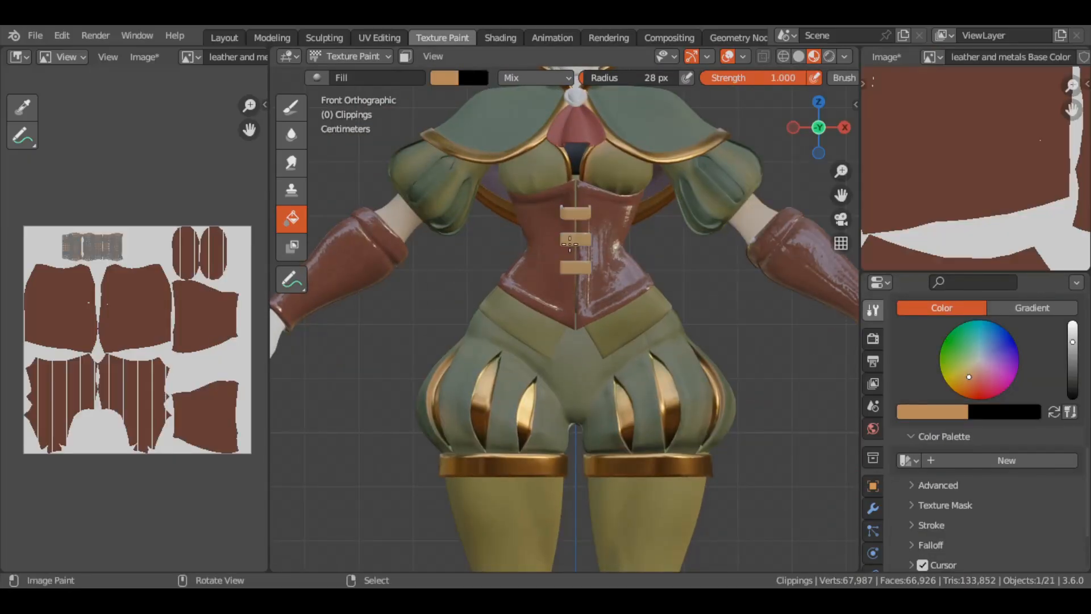
scroll(568, 255, down, 4)
scroll(568, 256, up, 4)
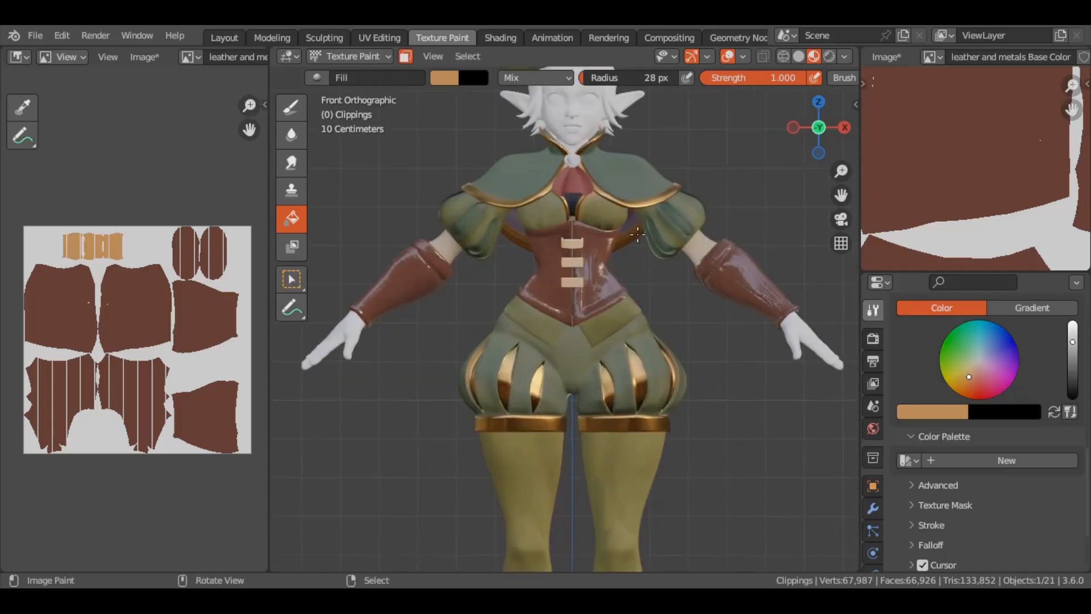
Fill the gem mounts on the beret and cape collar with the tan colour and save the painted texture
click(798, 57)
scroll(593, 203, up, 3)
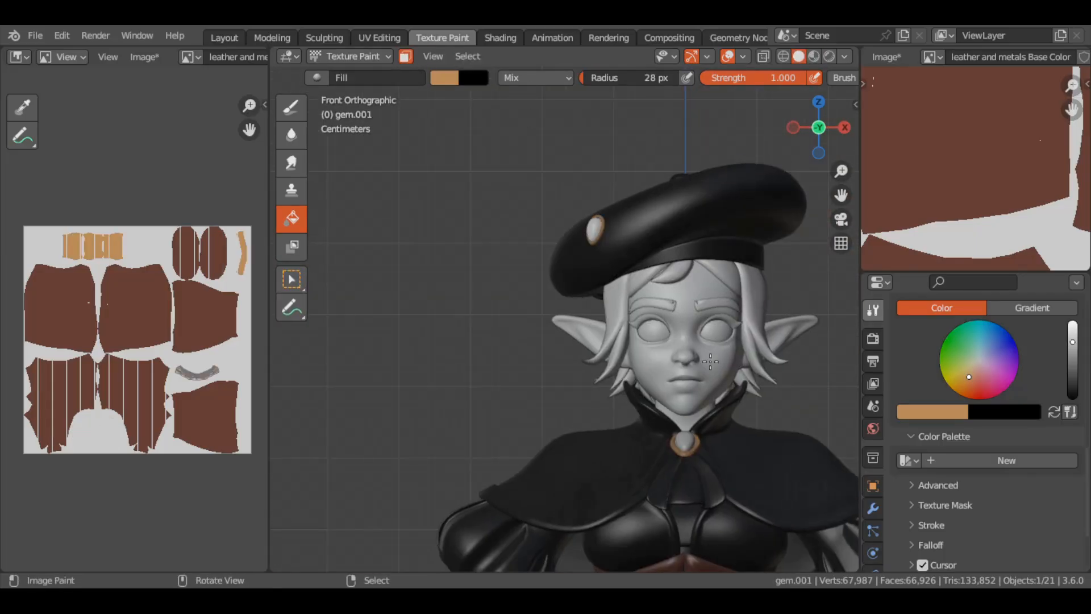
key(Home)
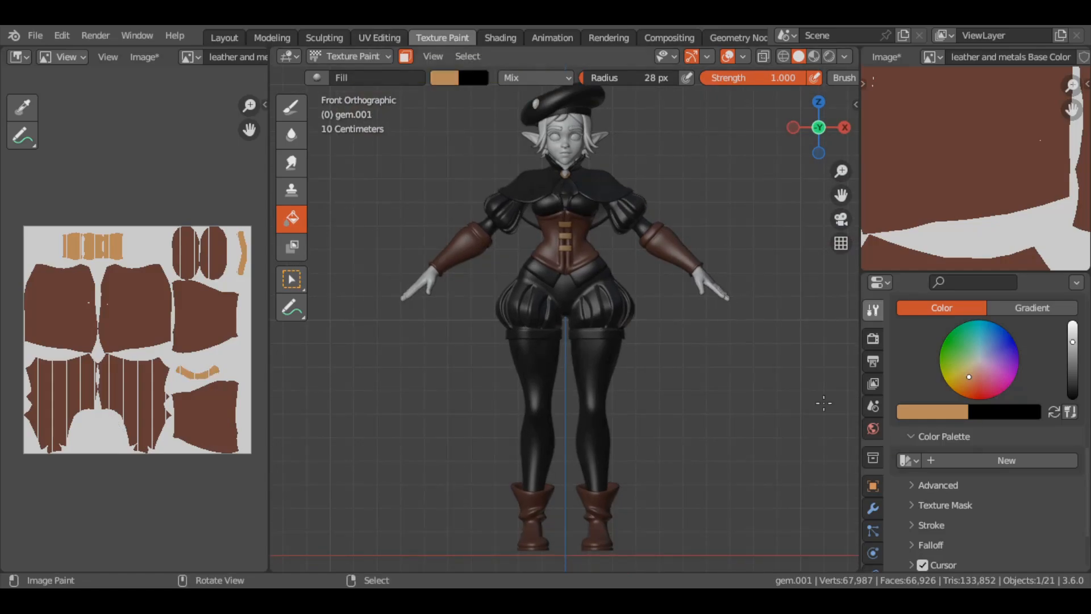
click(813, 56)
click(143, 56)
click(207, 347)
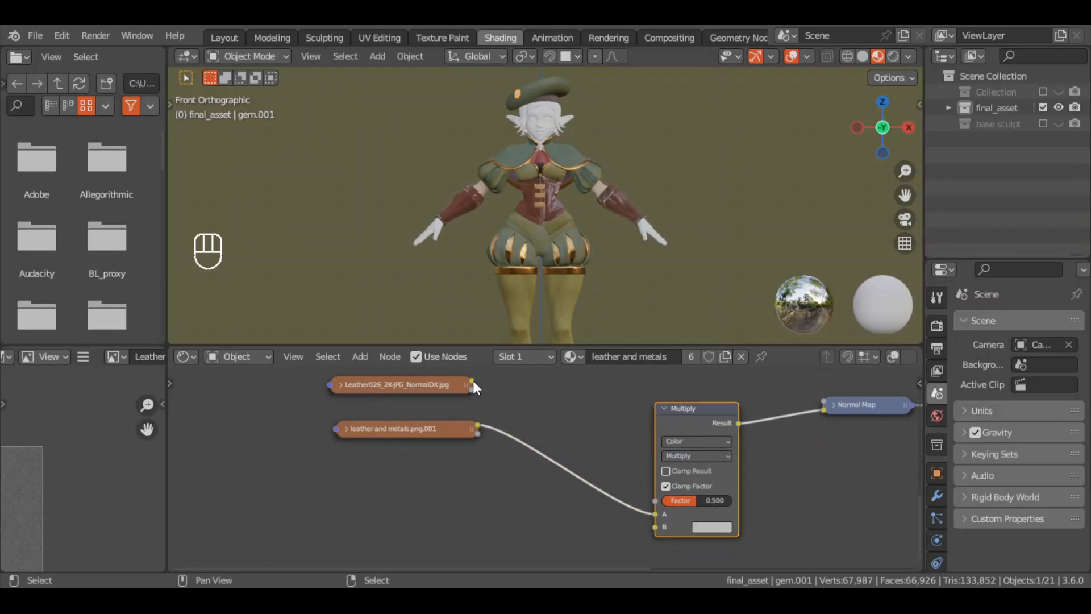
Insert a Hue/Saturation/Value node with Value 2 between the Leather026 Roughness image and the shader's Roughness
scroll(677, 214, up, 7)
middle_drag(762, 398, 545, 540)
click(552, 384)
middle_drag(560, 449, 621, 400)
drag(619, 511, 536, 511)
key(shift+a)
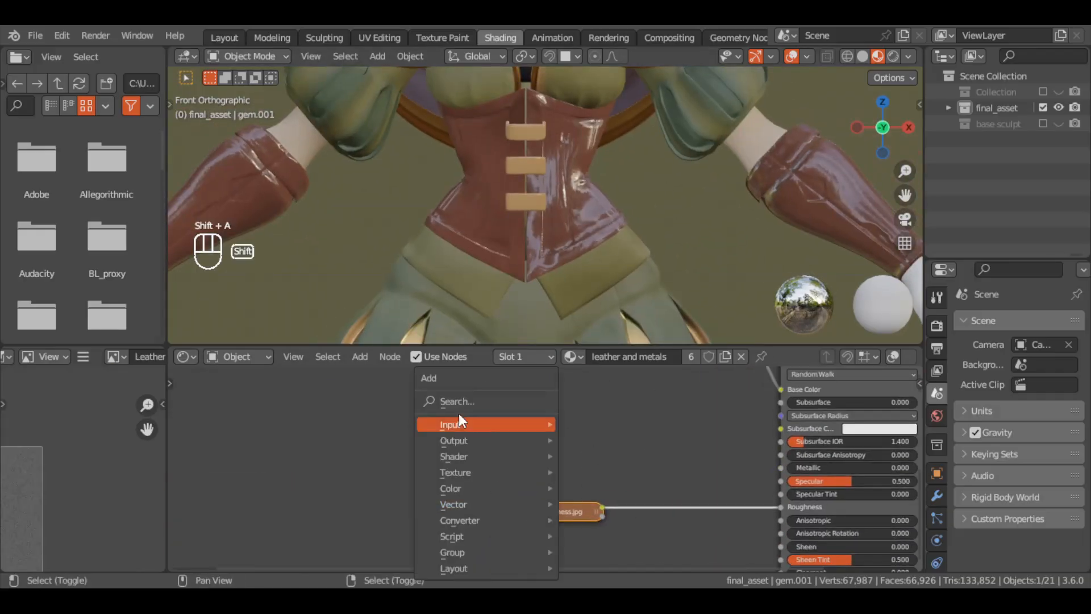
key(Return)
click(795, 504)
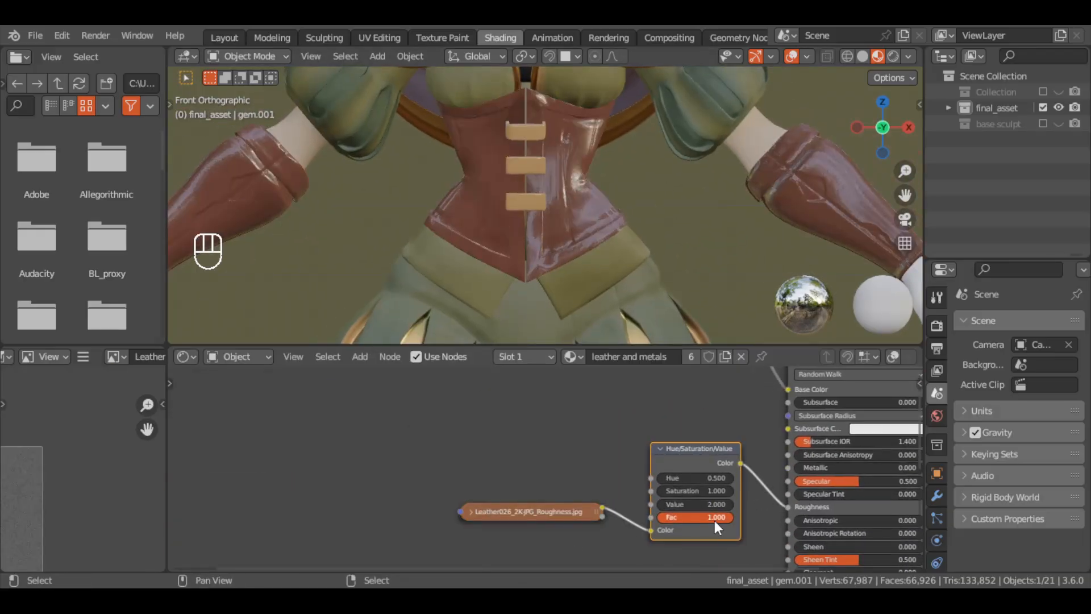
Change the Leather026 Roughness image's color space and collapse the Hue/Saturation/Value node
click(471, 512)
middle_drag(625, 454, 617, 419)
click(653, 411)
middle_drag(35, 467, 121, 390)
click(571, 532)
click(589, 463)
middle_drag(591, 512, 542, 538)
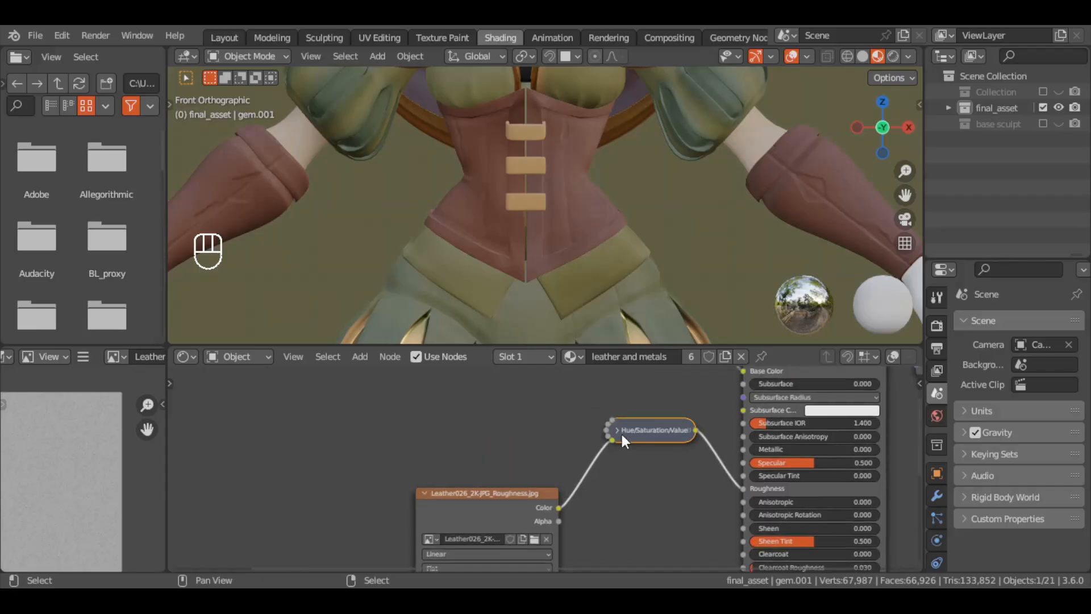
Inspect the leather corset from several angles and collapse the Leather026 Roughness image node
ctrl+middle_drag(614, 256, 596, 165)
middle_drag(625, 171, 602, 301)
key(a)
key(a)
key(KP_1)
click(616, 430)
click(424, 493)
drag(656, 440, 662, 511)
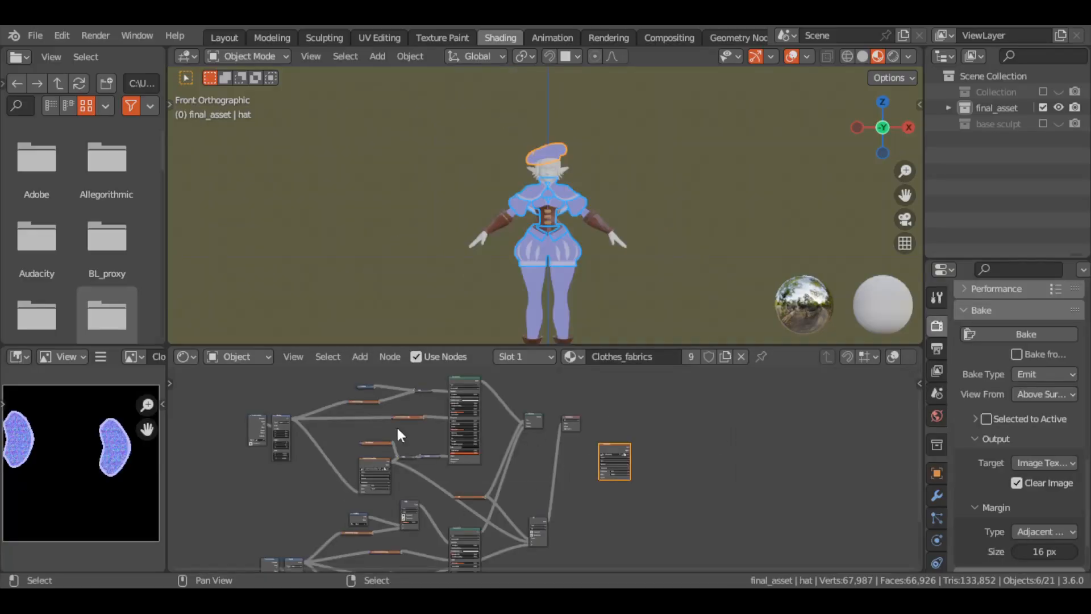
Preview the Metal048B Metalness image directly on the clothes through the material output
click(404, 417)
middle_drag(387, 550, 439, 429)
ctrl+shift+click(439, 429)
middle_drag(660, 396, 644, 492)
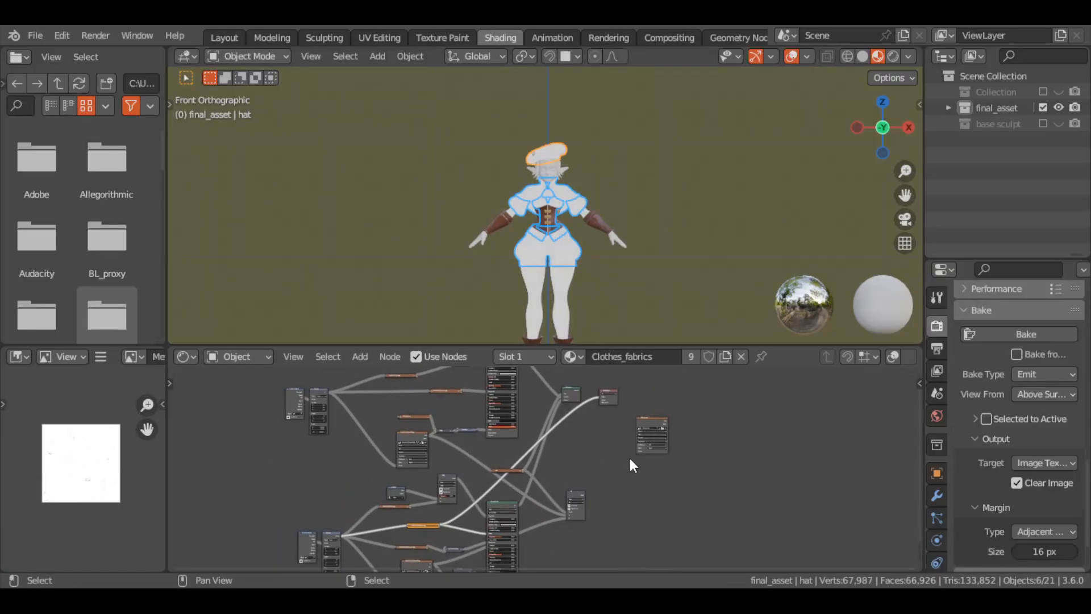
Rewire the output's Mix Color node to blend black in A with the Metal048B Metalness image in B using the mask
ctrl+shift+click(571, 393)
scroll(537, 192, up, 3)
middle_drag(484, 549, 524, 509)
scroll(523, 509, up, 6)
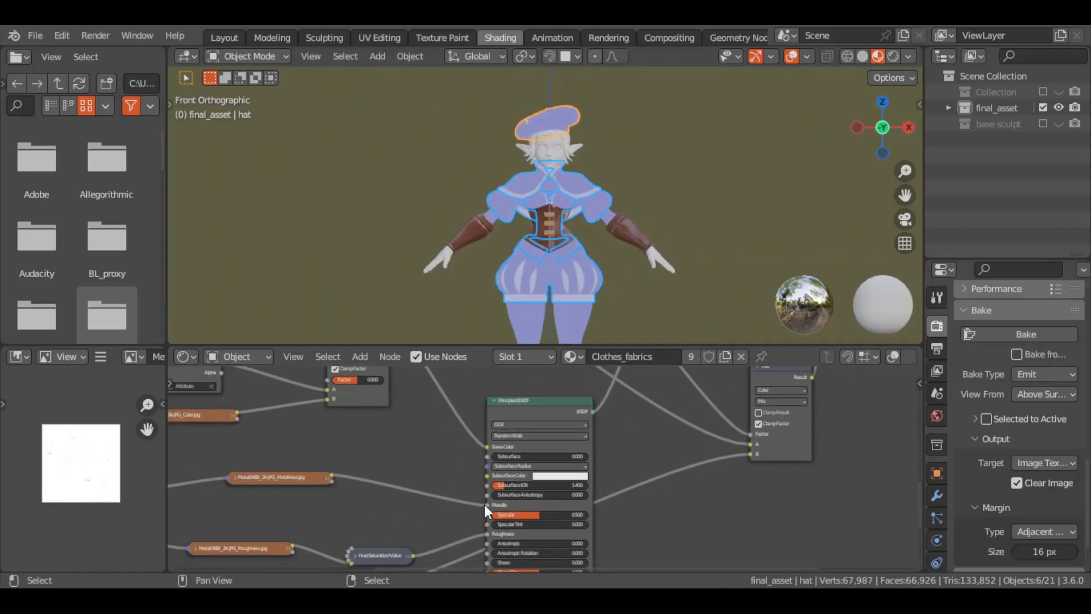
ctrl+right_drag(714, 415, 718, 445)
middle_drag(721, 436, 729, 456)
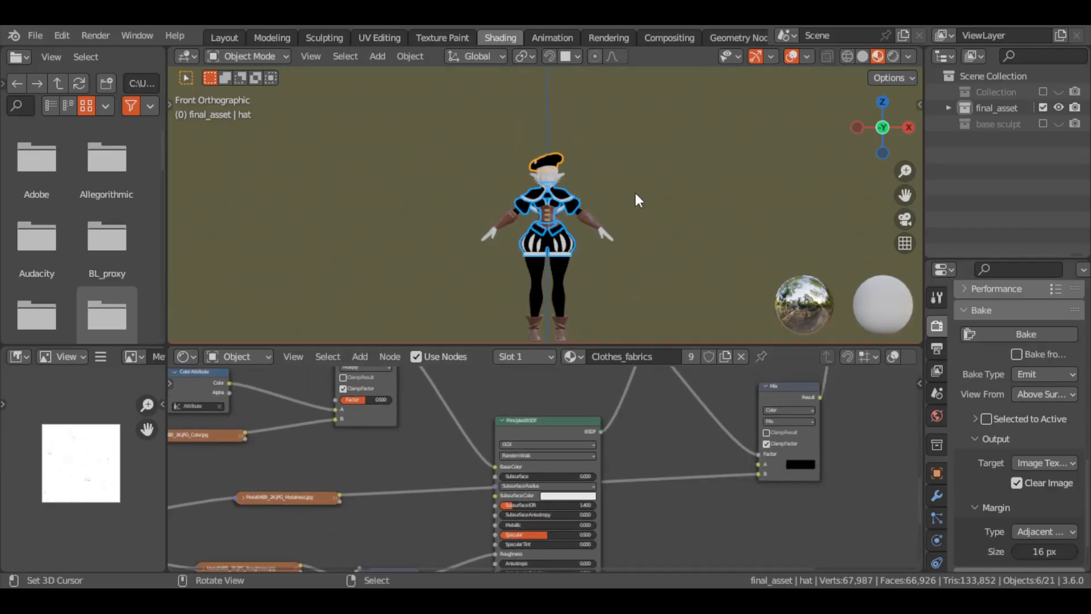
Select the bake target image node and bake the clothes' metallic map with the Emit bake type
scroll(386, 475, down, 5)
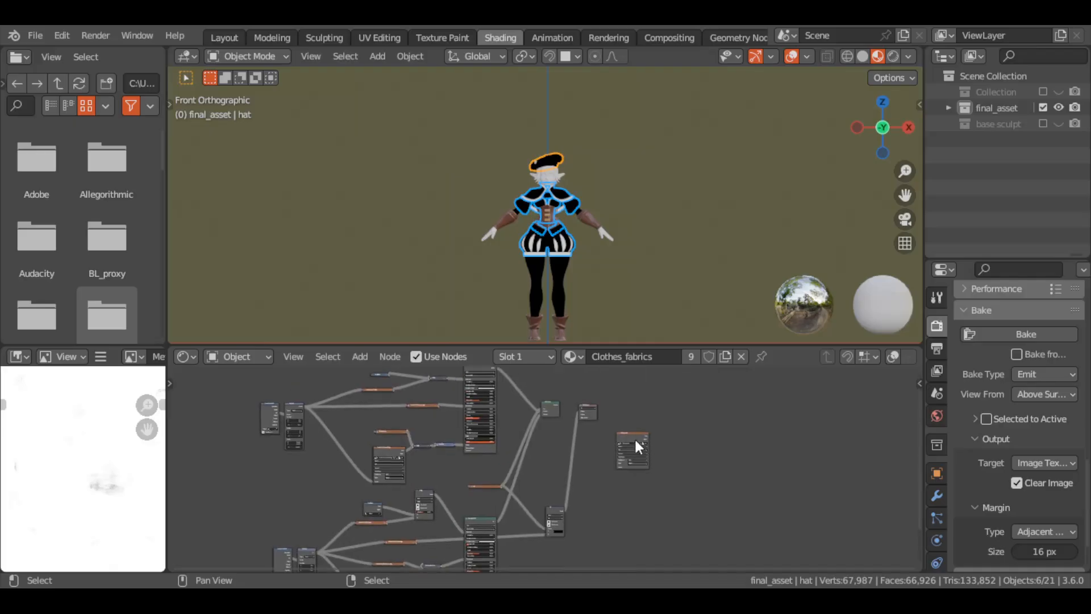
click(634, 437)
click(1025, 335)
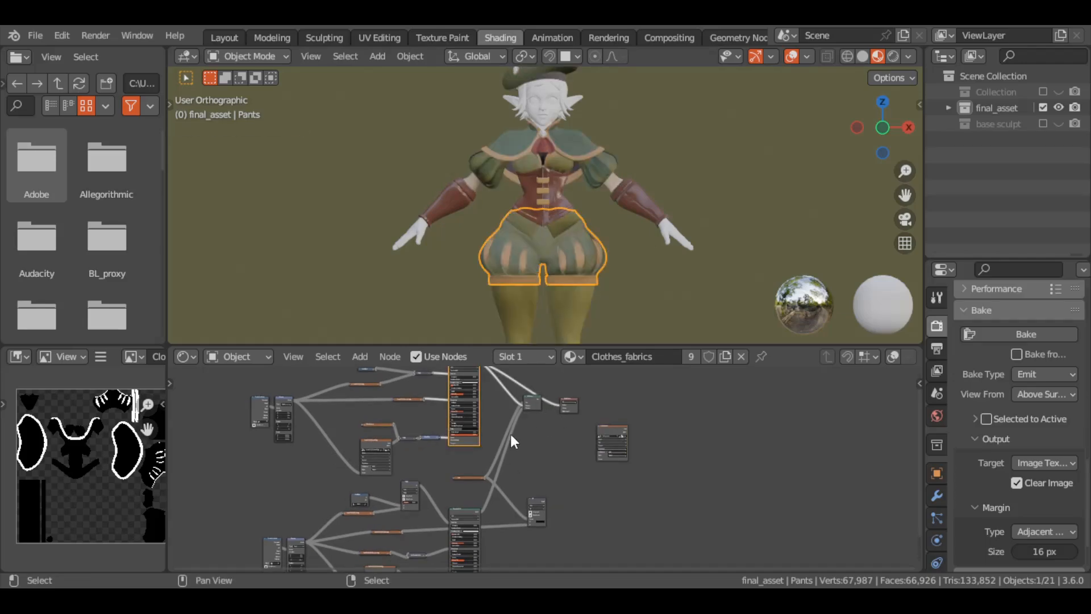
Route the fabric Principled BSDF straight to the material output, with Clothes_Fabrics_Roughness.png feeding its Roughness
key(ctrl+z)
middle_drag(484, 376, 492, 461)
scroll(476, 449, up, 10)
click(433, 442)
drag(434, 442, 449, 401)
click(438, 483)
drag(437, 482, 381, 492)
middle_drag(219, 523, 243, 435)
drag(366, 549, 430, 493)
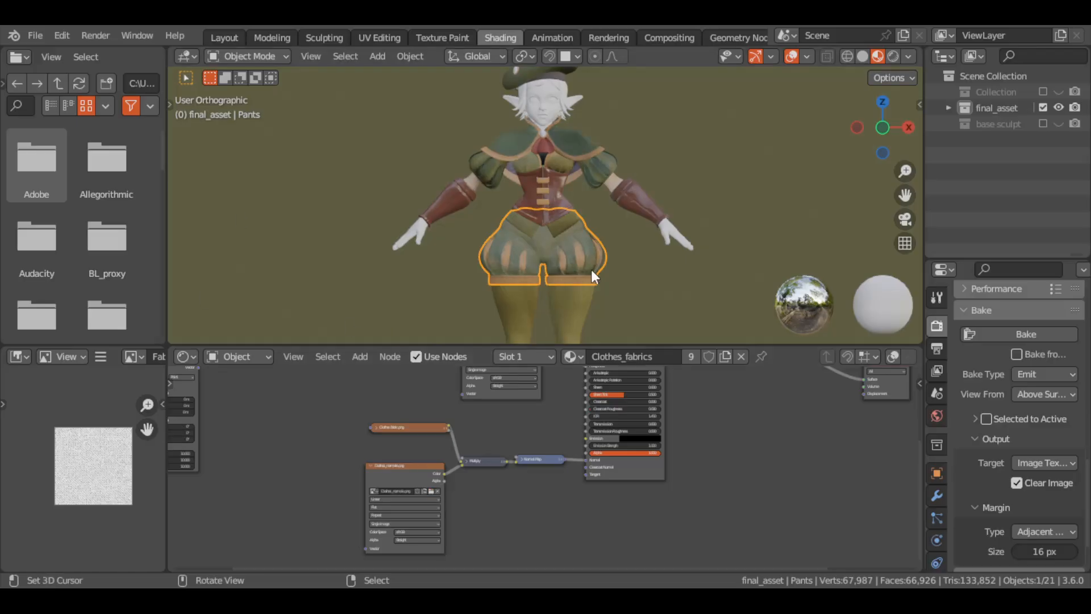
scroll(591, 270, up, 4)
middle_drag(539, 483, 534, 570)
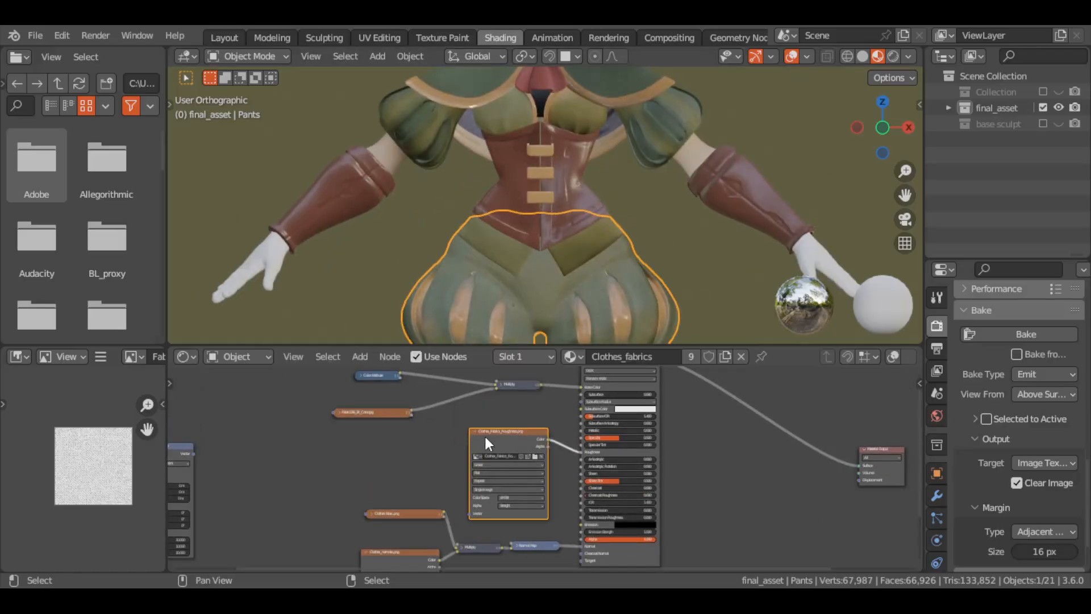
Place the baked metallic image node beside the fabric Principled BSDF, link its Color to Metallic, and collapse both image nodes
key(shift+a)
middle_drag(919, 466, 777, 445)
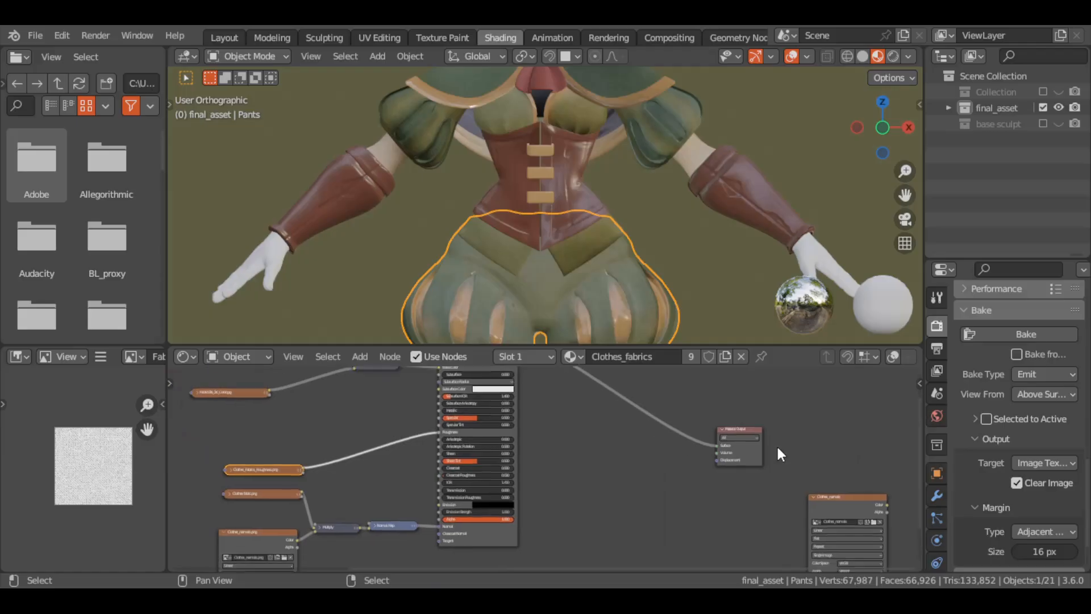
drag(835, 498, 828, 422)
middle_drag(364, 398, 362, 505)
mouse_move(828, 531)
mouse_down()
mouse_move(339, 503)
mouse_move(357, 503)
mouse_up()
middle_drag(309, 561, 369, 469)
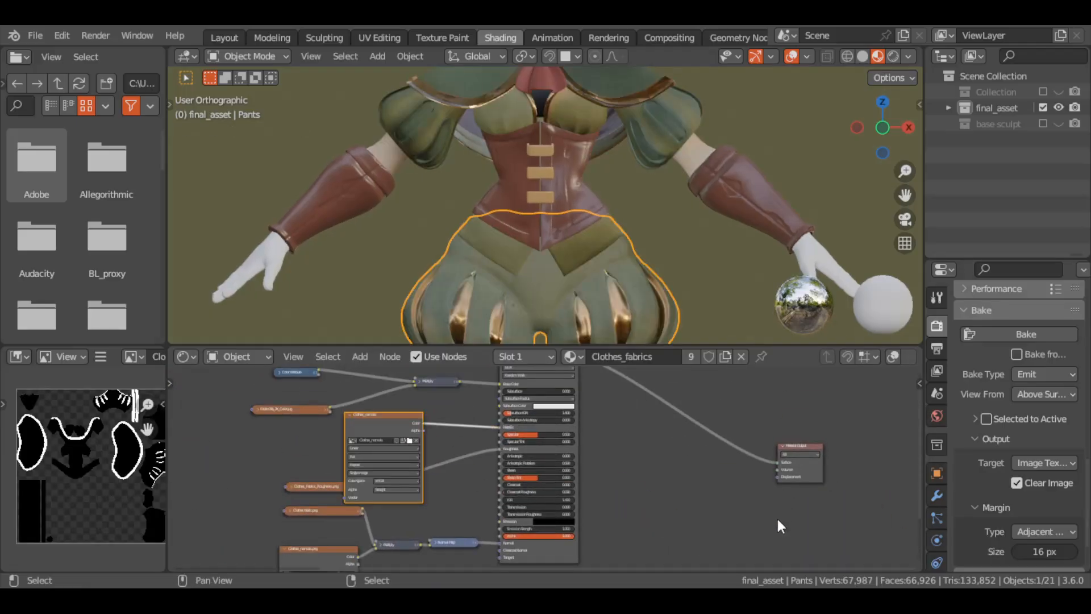
click(351, 415)
Locate the normal map branch of the fabric shader and collapse the Clothes_normals.png image node
middle_drag(591, 117, 415, 136)
middle_drag(353, 535, 394, 404)
scroll(438, 441, up, 7)
click(358, 541)
click(364, 489)
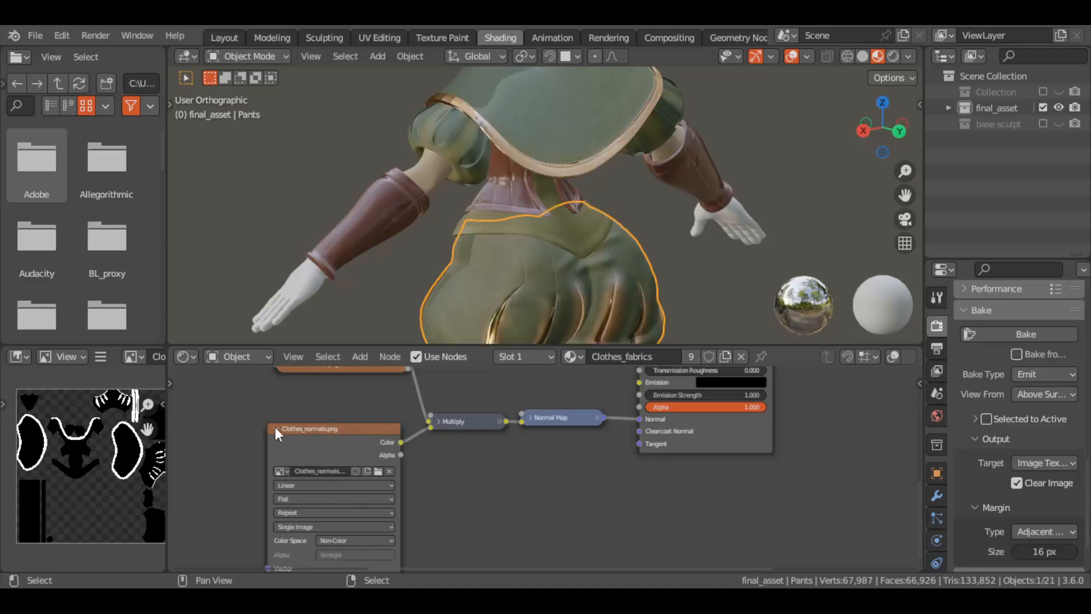
click(275, 427)
middle_drag(275, 427, 264, 502)
click(274, 441)
click(274, 441)
Select the cape and change its surface shading
middle_drag(438, 227, 492, 307)
click(604, 130)
click(410, 56)
click(470, 407)
Rewire the normal Multiply node so Clothes_normals.png feeds A and Clothes fabric.png feeds B
drag(349, 505, 332, 475)
click(519, 393)
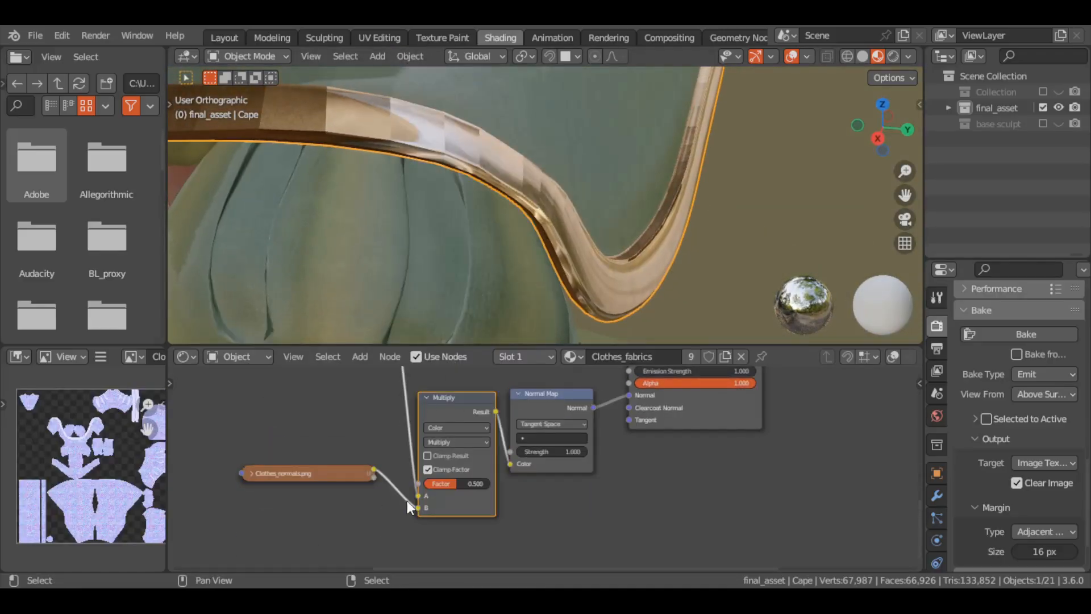
mouse_move(416, 506)
mouse_down()
mouse_move(516, 463)
mouse_move(419, 505)
mouse_up()
middle_drag(375, 250, 451, 250)
drag(495, 411, 509, 463)
mouse_move(418, 507)
mouse_down()
mouse_move(417, 493)
mouse_move(418, 507)
mouse_up()
middle_drag(335, 439, 437, 478)
drag(407, 383, 389, 544)
middle_drag(389, 545, 389, 431)
drag(471, 428, 518, 430)
drag(476, 393, 519, 418)
Check the cape from front and back, then rearrange the image nodes with Clothes_normals.png expanded
middle_drag(460, 199, 511, 196)
scroll(512, 196, down, 5)
shift+middle_drag(512, 196, 550, 241)
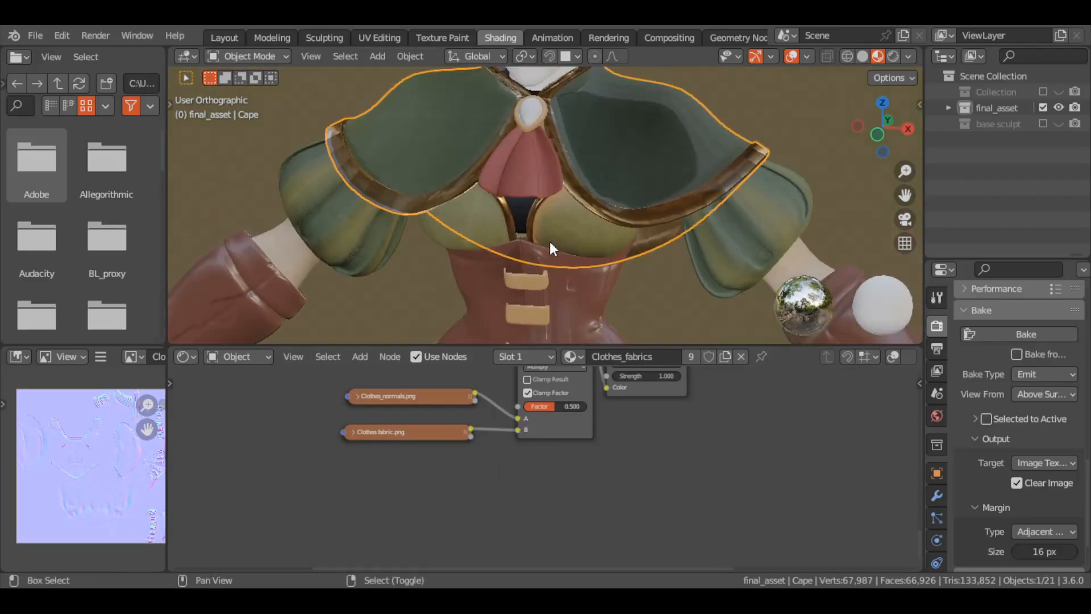
middle_drag(241, 389, 199, 472)
click(309, 521)
middle_drag(571, 243, 824, 223)
middle_drag(311, 521, 336, 396)
click(306, 524)
middle_drag(203, 533, 188, 601)
click(325, 428)
drag(344, 425, 316, 435)
middle_drag(316, 435, 234, 540)
Undo a repeated shading change on the cape and apply a different shading option instead
middle_drag(559, 126, 565, 161)
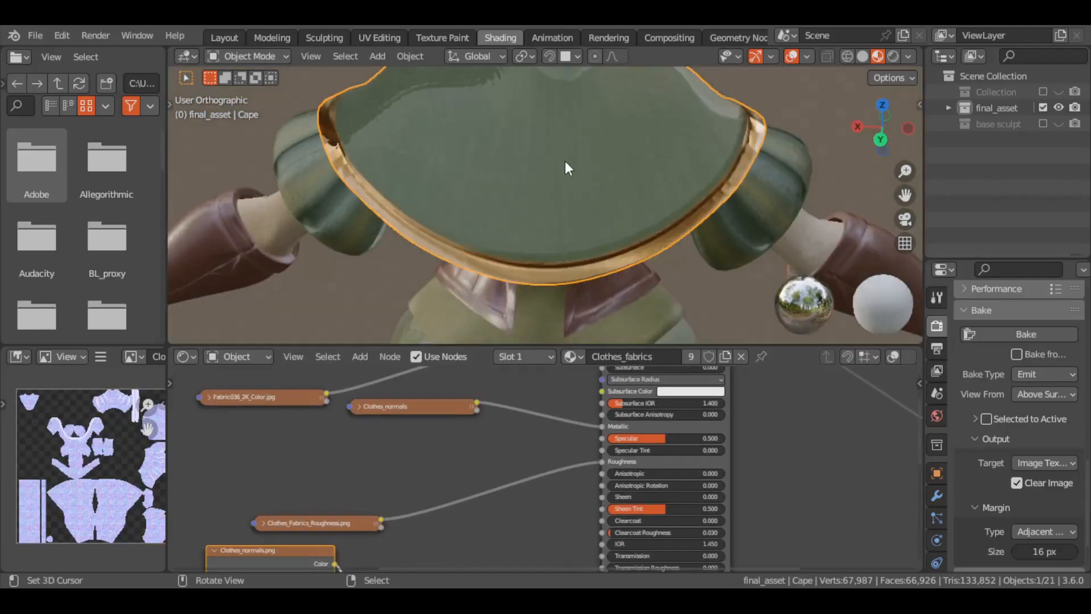
middle_drag(424, 156, 565, 162)
click(411, 56)
click(452, 407)
key(ctrl+z)
click(411, 56)
click(455, 423)
Hide the cape and try Clothes_normals.png and Clothes fabric.png individually as direct inputs to the Normal Map node
mouse_move(469, 211)
middle_down()
mouse_move(546, 211)
mouse_move(691, 101)
middle_up()
key(h)
key(KP_1)
middle_drag(467, 567, 534, 387)
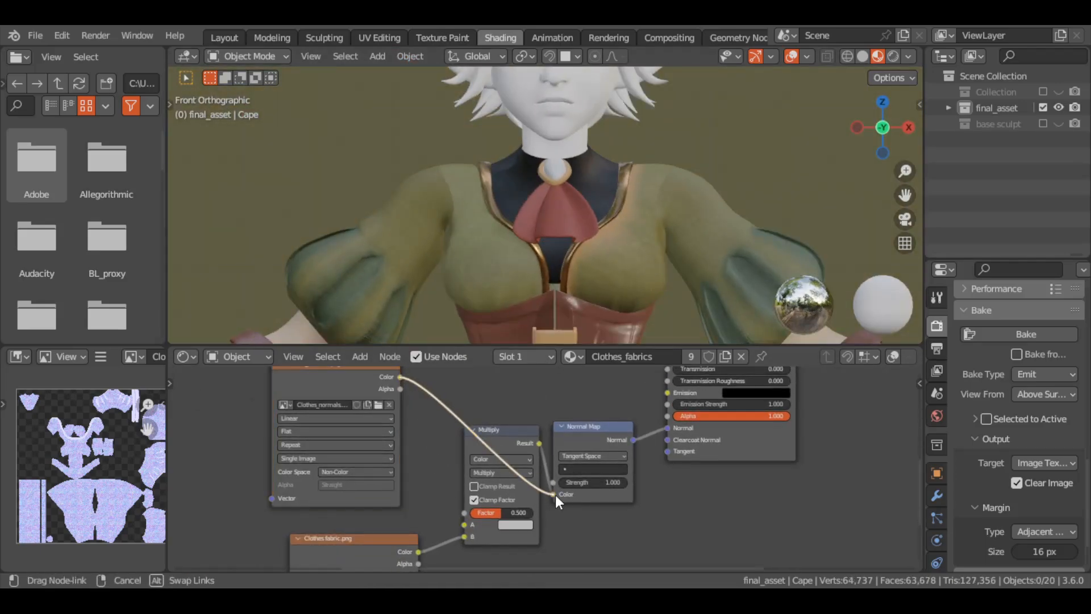
drag(554, 496, 553, 495)
scroll(616, 196, up, 8)
scroll(616, 196, down, 3)
drag(464, 536, 553, 494)
middle_drag(824, 222, 685, 237)
Reconnect the Multiply node to the Normal Map with Clothes fabric.png in A and Clothes_normals.png in B
middle_drag(386, 556, 425, 509)
scroll(428, 259, down, 5)
middle_drag(625, 250, 489, 250)
middle_drag(494, 370, 481, 433)
drag(526, 414, 523, 408)
drag(436, 371, 497, 512)
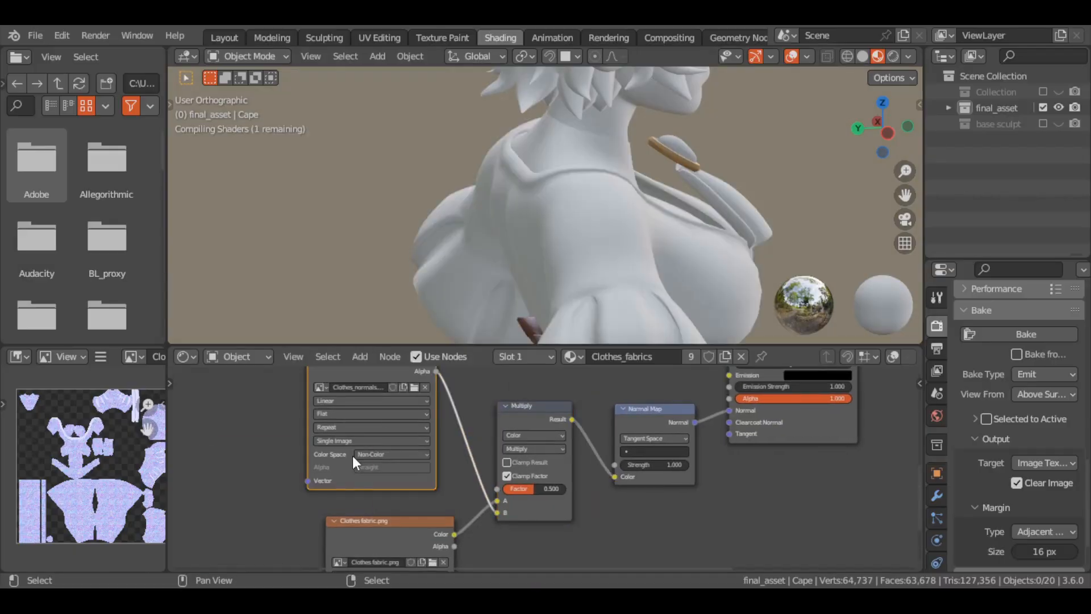
Unhide the cape, inspect the outfit from the front, and select the pants
middle_drag(671, 250, 549, 165)
key(alt+h)
scroll(549, 291, down, 3)
key(KP_1)
ctrl+middle_drag(549, 336, 549, 291)
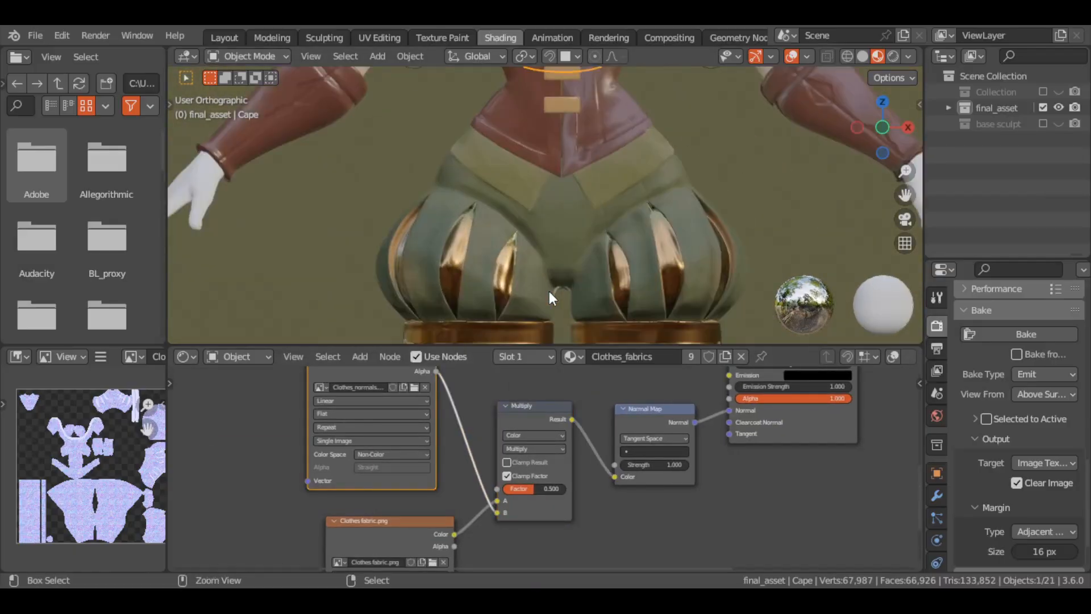
scroll(549, 291, up, 7)
scroll(548, 291, down, 6)
right_click(691, 271)
Bring the pants into texture painting and invert their face selection mask
click(438, 38)
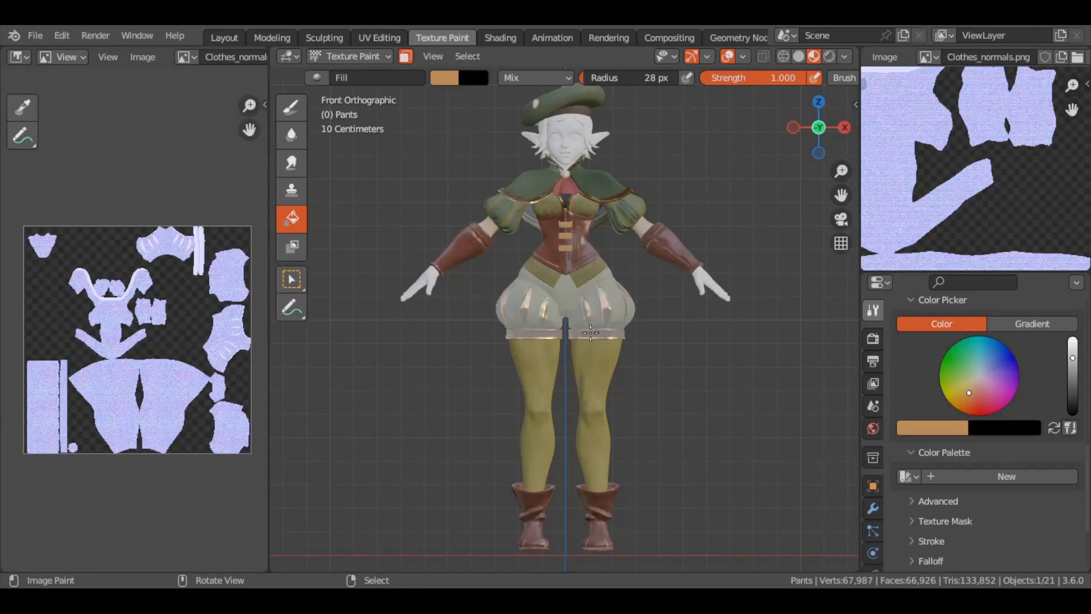
key(Tab)
scroll(591, 330, up, 5)
mouse_move(591, 329)
middle_down()
mouse_move(698, 250)
mouse_move(438, 233)
middle_up()
key(Tab)
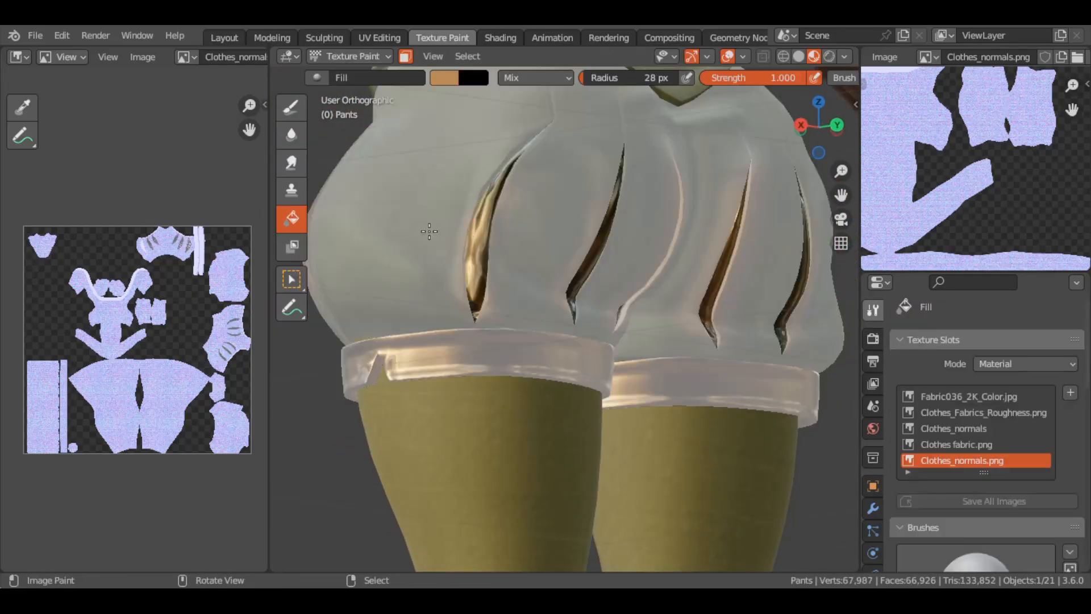
middle_drag(330, 216, 429, 223)
key(ctrl+i)
Link the Fabric036 color image node directly to Base Color and switch its image to Clothes_Fabrics_Albedo.png
click(503, 38)
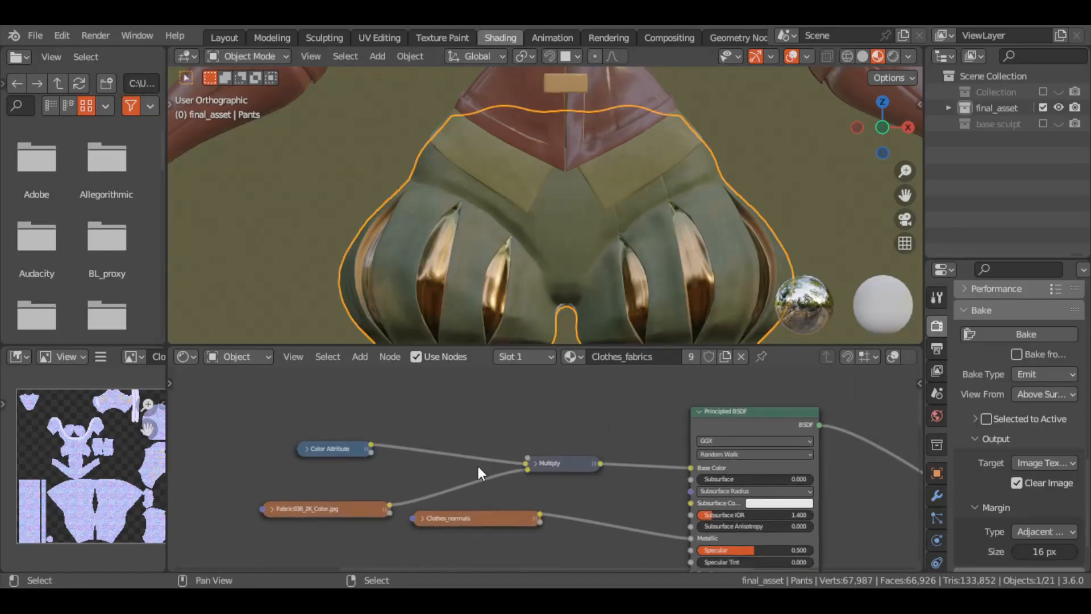
drag(680, 496, 690, 468)
click(272, 509)
click(368, 550)
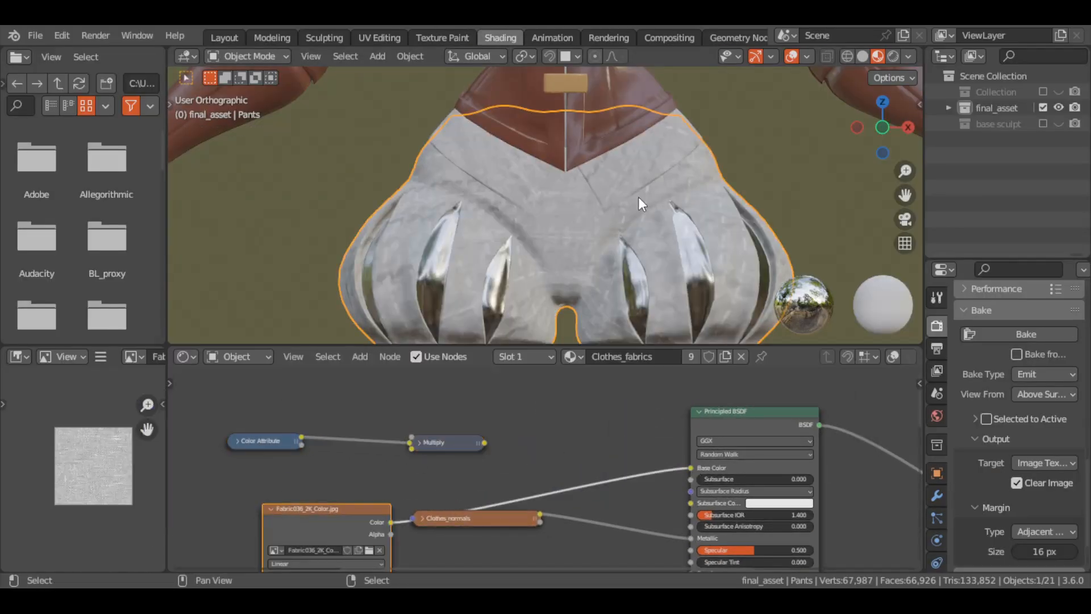
click(808, 520)
drag(302, 506, 461, 463)
click(505, 414)
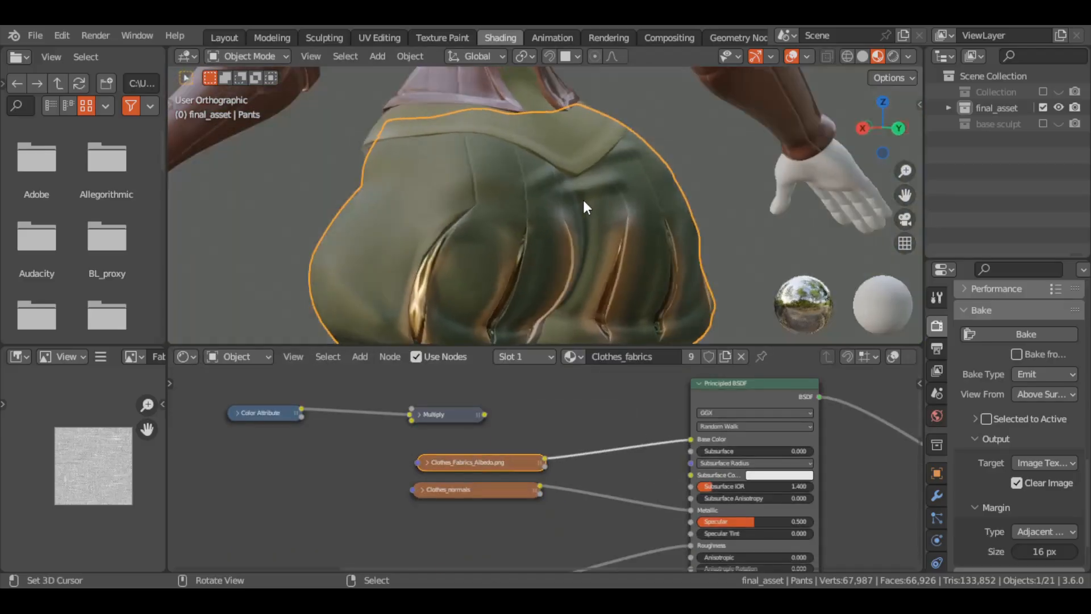
Remove the cuffs from the pants' face selection so the paint mask covers only the green fabric panels
click(443, 37)
key(Tab)
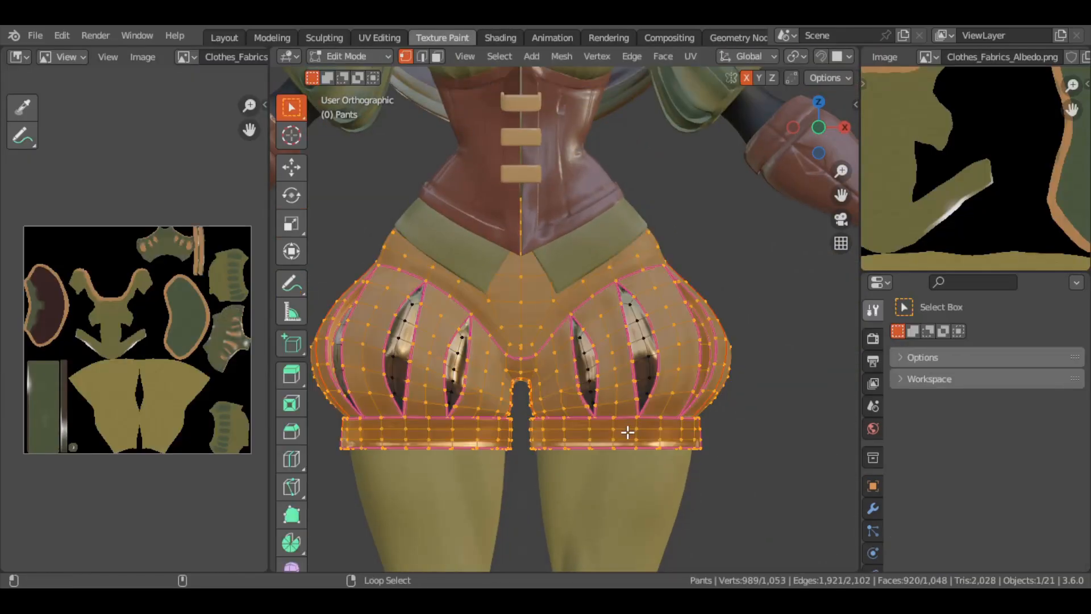
alt+shift+right_click(469, 422)
ctrl+middle_drag(468, 422, 468, 392)
middle_drag(469, 392, 629, 380)
alt+shift+right_click(623, 390)
key(KP_1)
ctrl+middle_drag(431, 365, 431, 397)
middle_drag(431, 398, 431, 364)
key(Tab)
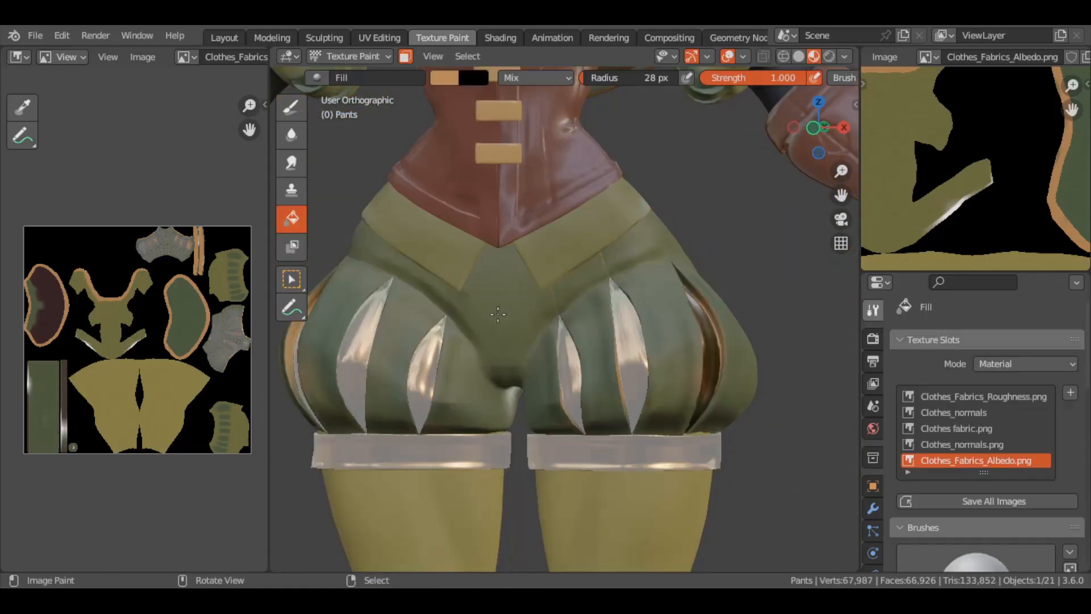
Sample an olive green from the albedo map as the paint color and display the character reference illustration
click(444, 78)
key(e)
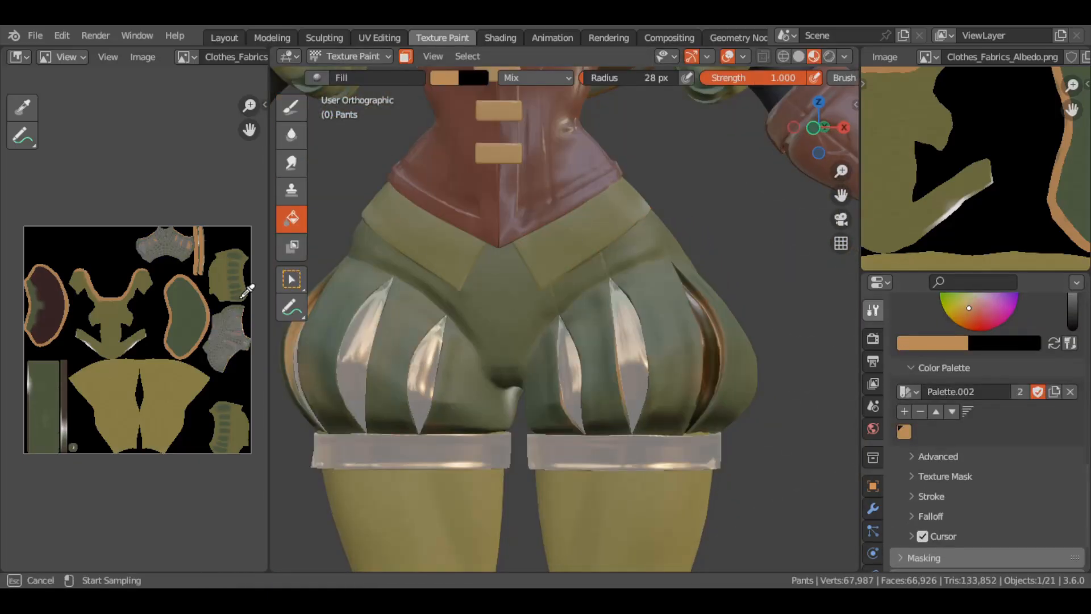
click(186, 57)
scroll(211, 196, down, 10)
click(211, 211)
click(189, 57)
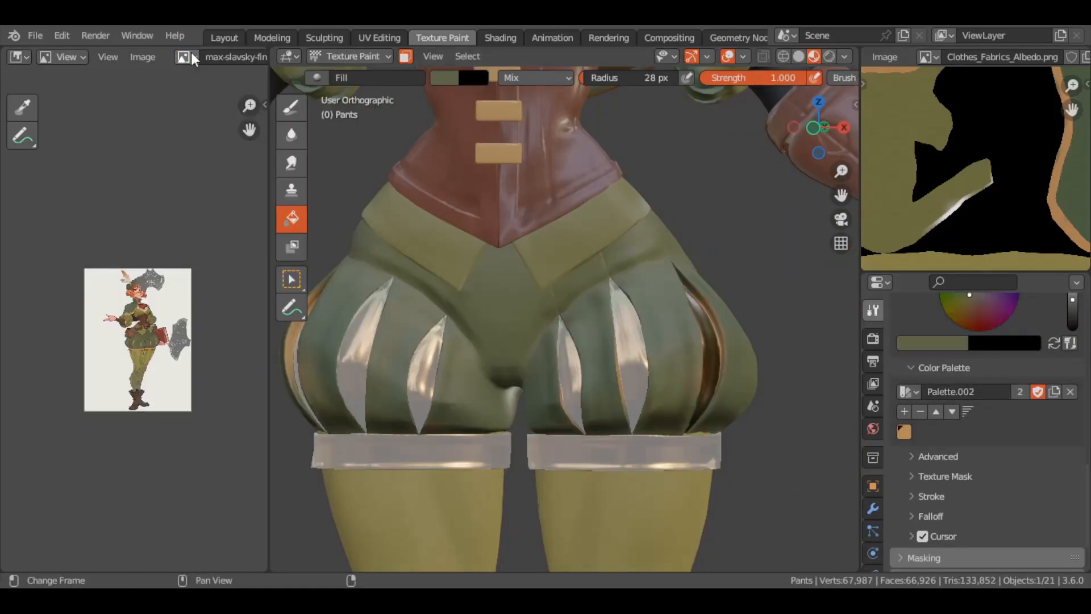
ctrl+middle_drag(142, 363, 142, 250)
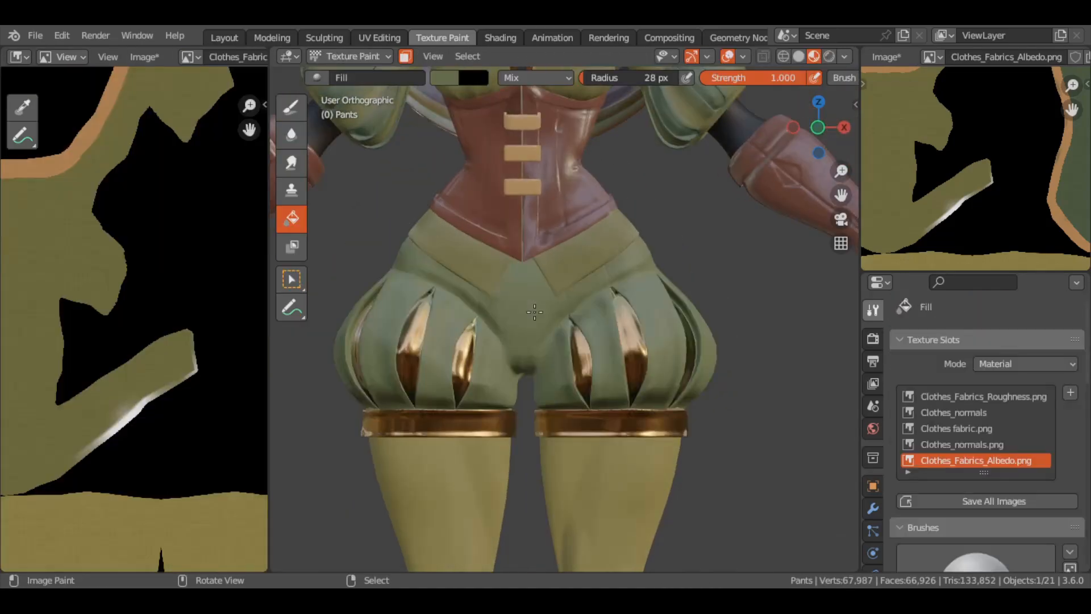
Compare the albedo map's pale edges with the waist flaps and isolate the shirt in local view
scroll(534, 312, up, 3)
middle_drag(534, 312, 636, 307)
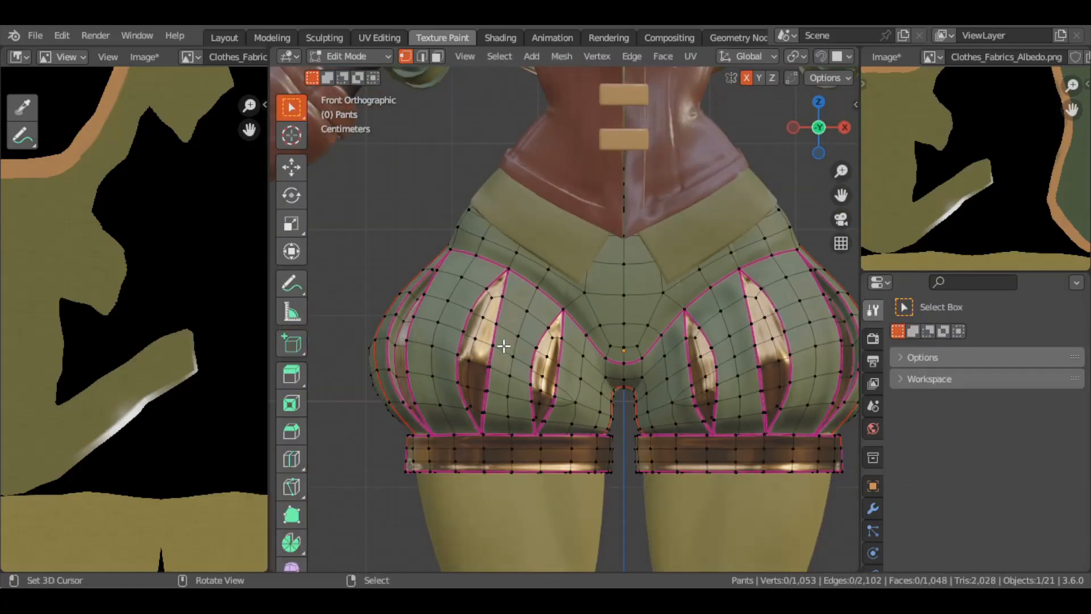
scroll(114, 241, down, 6)
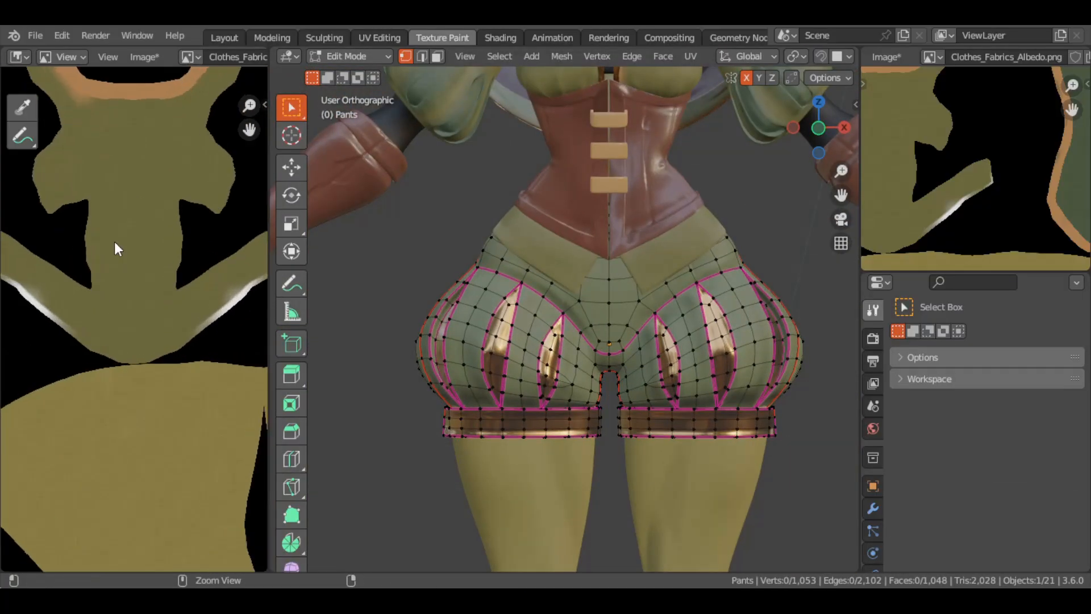
scroll(114, 241, up, 6)
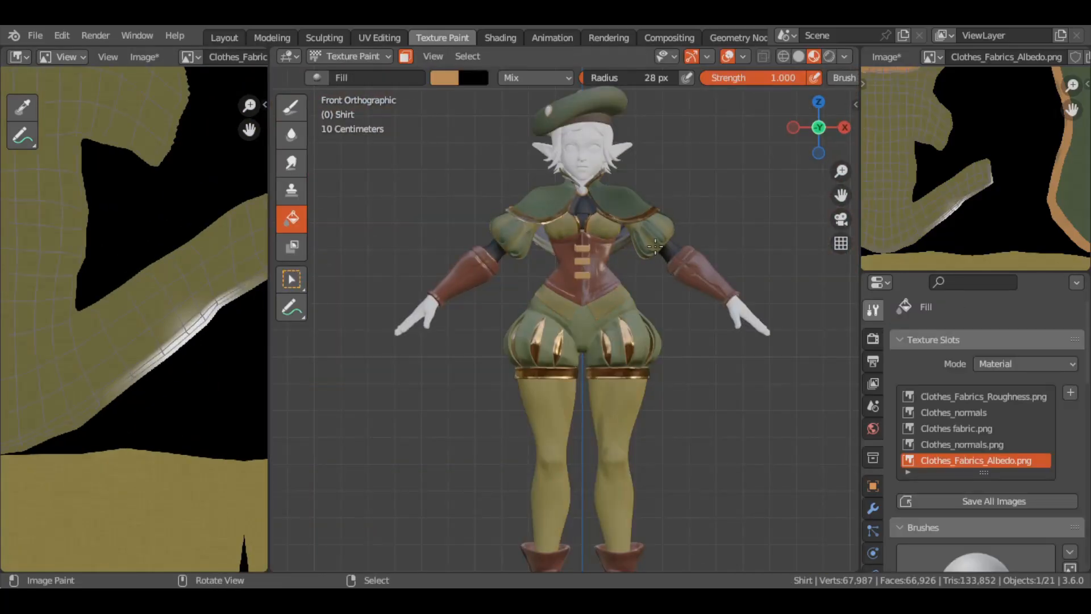
ctrl+middle_drag(655, 247, 642, 193)
mouse_move(596, 285)
shift+middle_down()
mouse_move(597, 318)
mouse_move(585, 284)
shift+middle_up()
key(slash)
middle_drag(511, 273, 548, 320)
scroll(117, 268, down, 5)
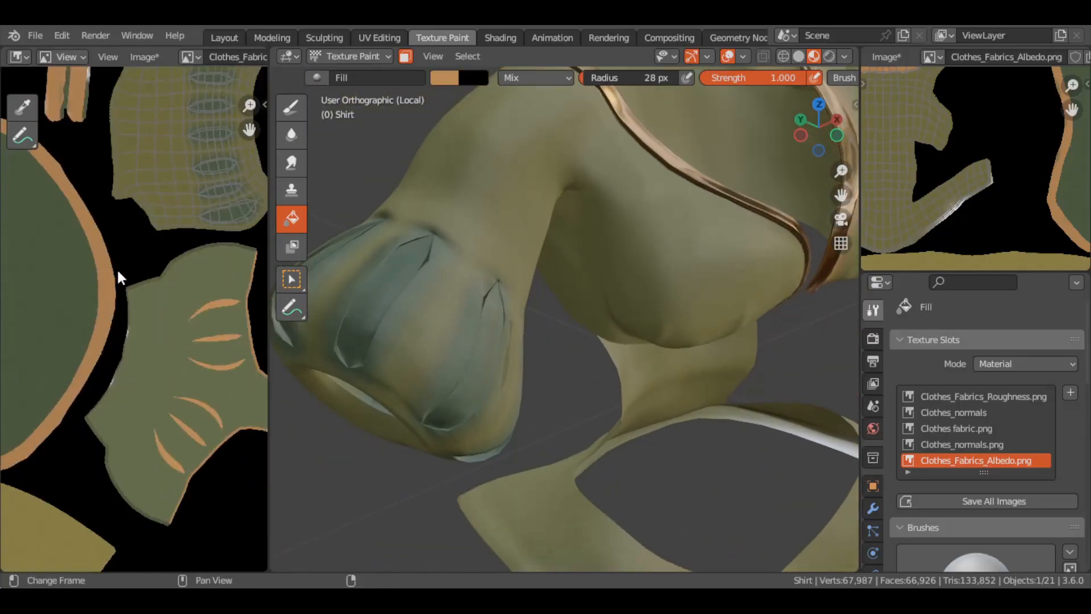
scroll(118, 271, up, 5)
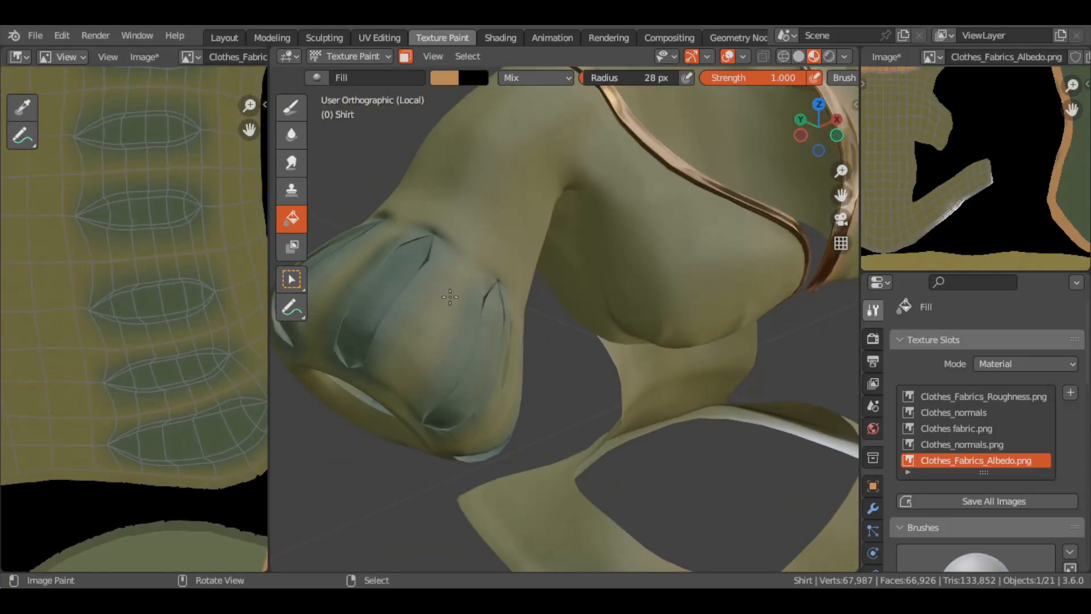
Edit the shirt in face select mode and select faces inside the slit panels on the front of the puffed sleeve
key(Tab)
key(3)
right_click(418, 301)
shift+right_click(404, 322)
middle_drag(405, 321, 367, 281)
shift+right_click(511, 250)
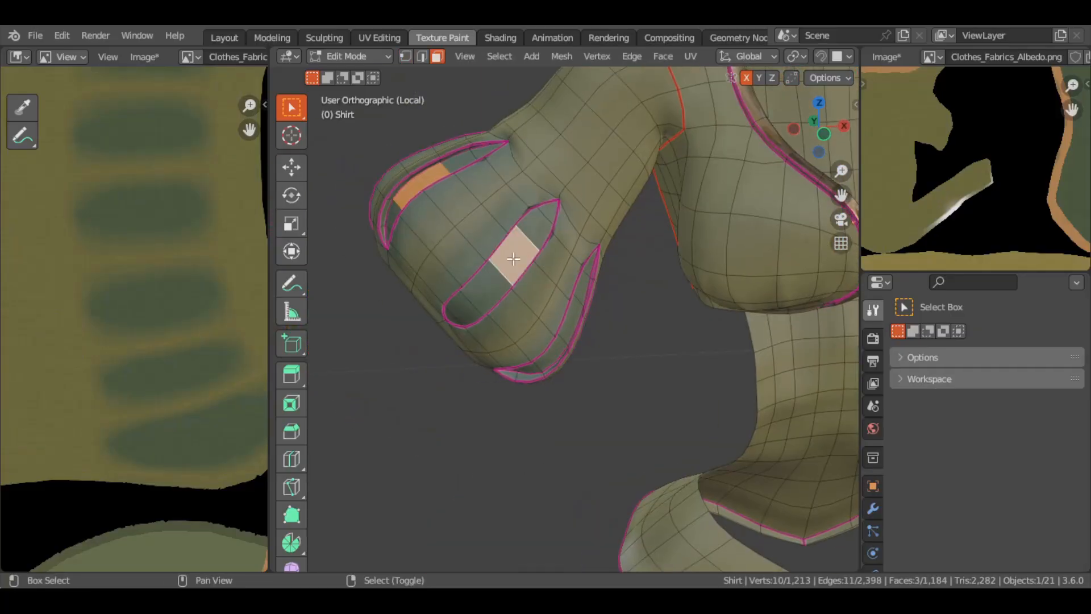
shift+right_click(492, 277)
mouse_move(492, 277)
middle_down()
mouse_move(474, 249)
mouse_move(420, 227)
middle_up()
shift+right_click(473, 249)
shift+right_click(453, 274)
shift+right_click(462, 261)
shift+right_click(445, 302)
middle_drag(445, 302, 318, 335)
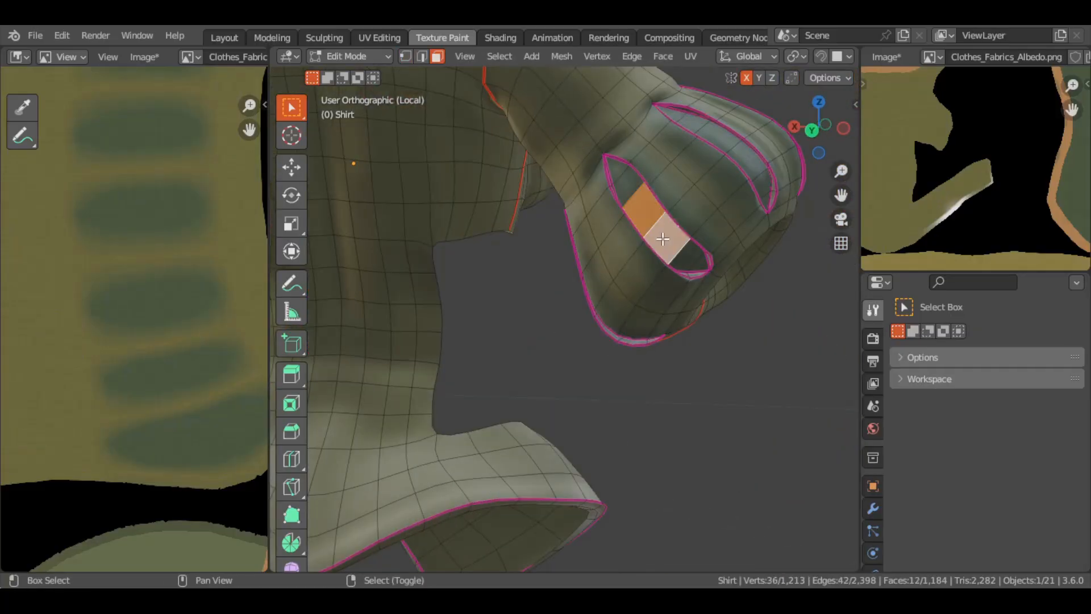
Add faces from the remaining slit panels around the puffed sleeves to the selection
middle_drag(662, 240, 691, 266)
shift+middle_drag(795, 255, 692, 265)
shift+right_click(755, 270)
shift+right_click(790, 307)
middle_drag(790, 306, 439, 236)
shift+right_click(730, 332)
shift+right_click(745, 372)
shift+right_click(438, 236)
shift+right_click(408, 272)
middle_drag(408, 272, 380, 292)
shift+right_click(378, 300)
shift+right_click(364, 340)
middle_drag(364, 340, 643, 341)
Grow the sleeve slit selection twice and remove the excess faces around the puffed sleeves' openings
key(KP_1)
key(ctrl+KP_Add)
key(ctrl+KP_Add)
alt+shift+right_click(538, 363)
alt+shift+right_click(623, 361)
alt+shift+right_click(646, 389)
middle_drag(645, 390, 494, 392)
alt+shift+right_click(489, 400)
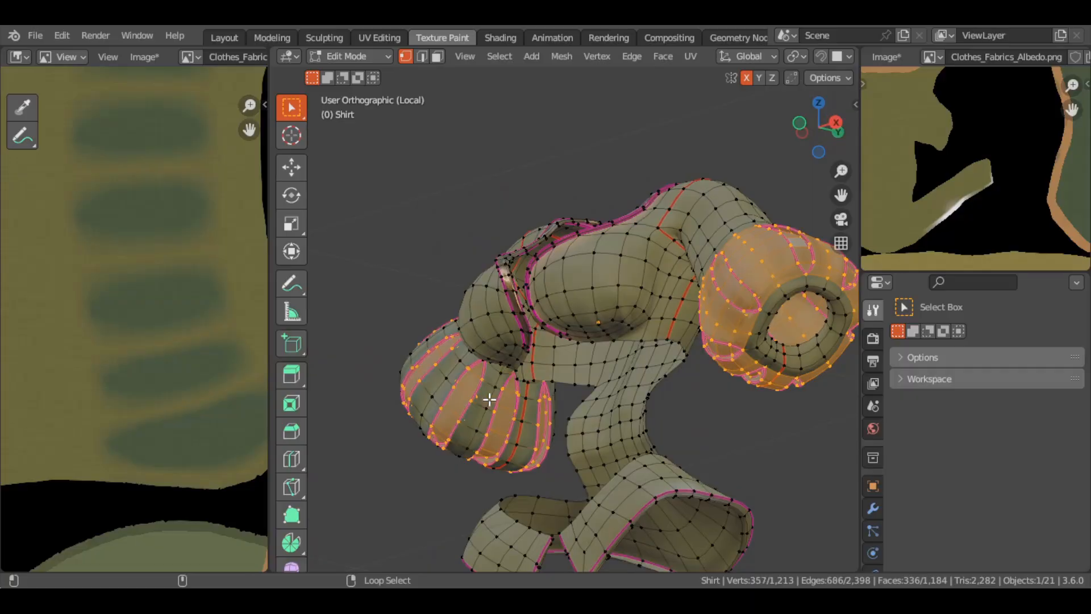
middle_drag(732, 370, 557, 129)
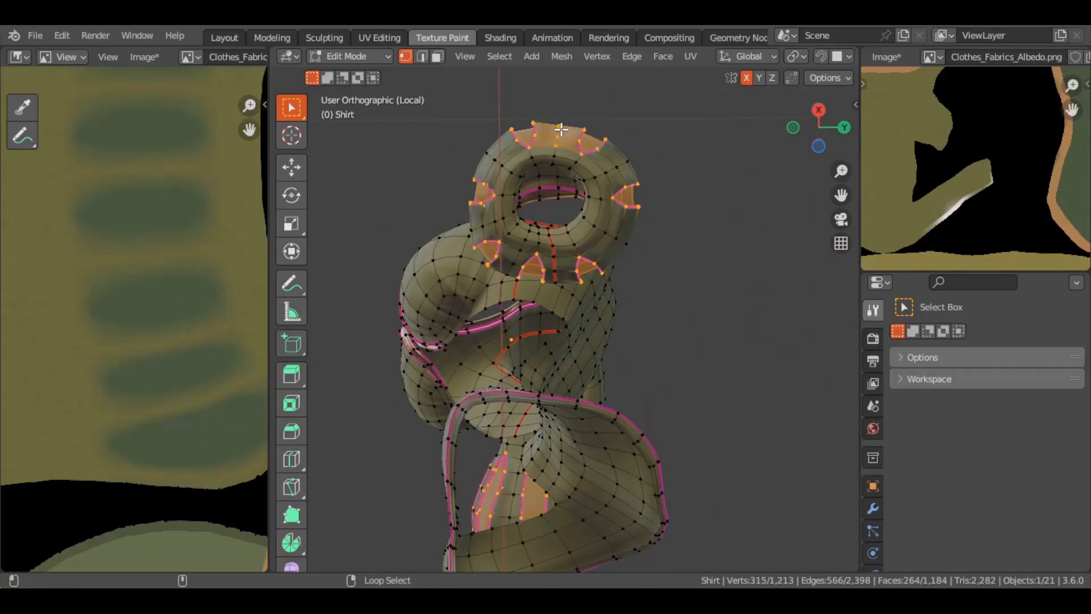
Return the shirt to texture painting and invert the face selection to mask out the sleeve slits
key(KP_1)
key(Tab)
key(ctrl+i)
shift+middle_drag(544, 230, 468, 297)
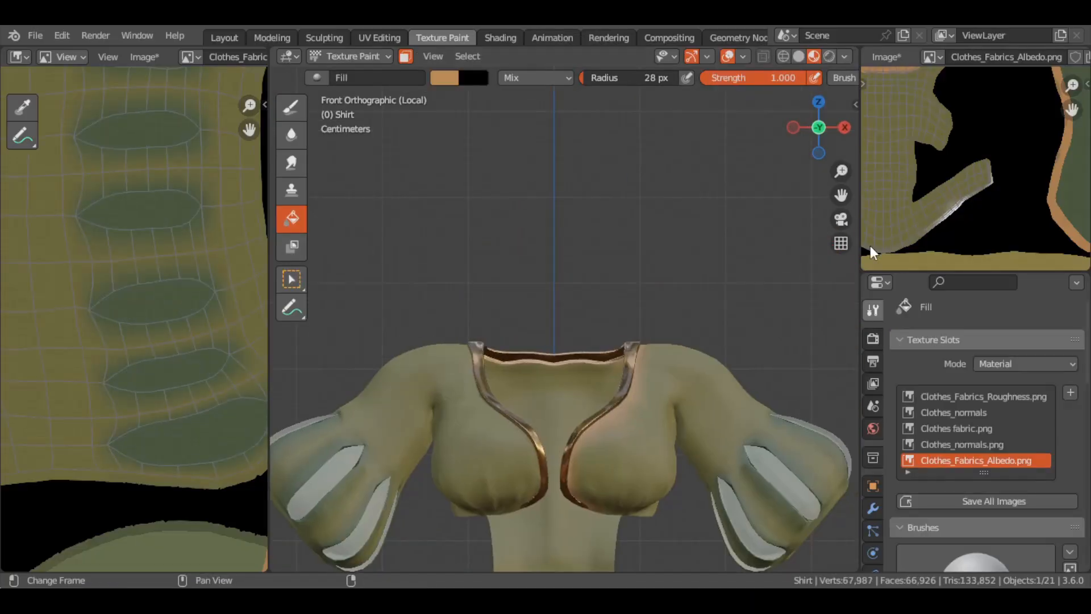
Display the character reference illustration, sample its olive green as the paint color, and fill the shirt with it
scroll(988, 431, down, 10)
click(144, 56)
click(190, 56)
scroll(224, 109, down, 5)
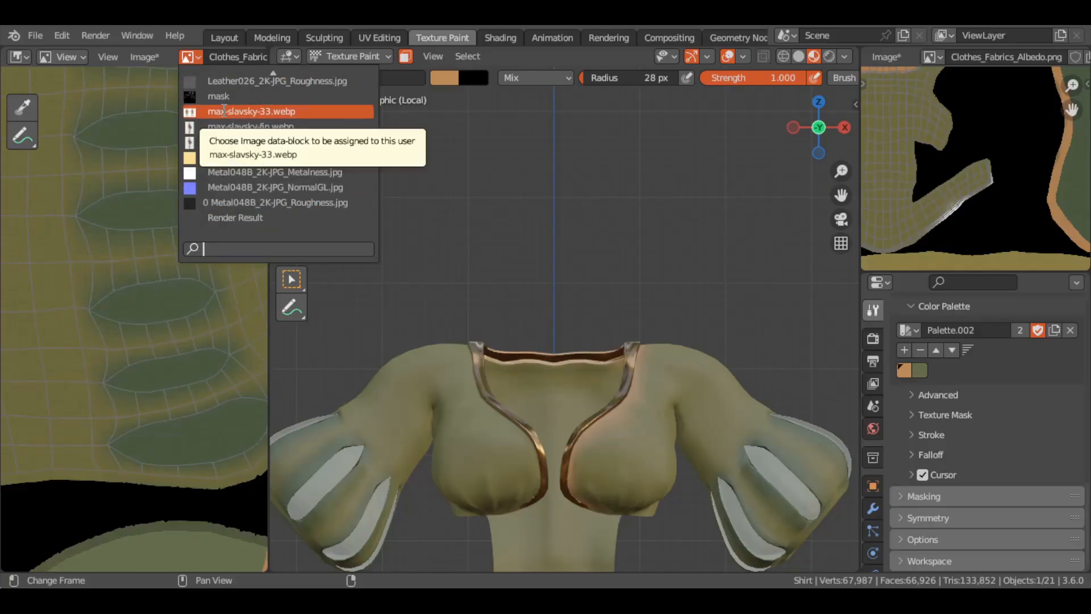
click(224, 110)
click(186, 57)
click(244, 142)
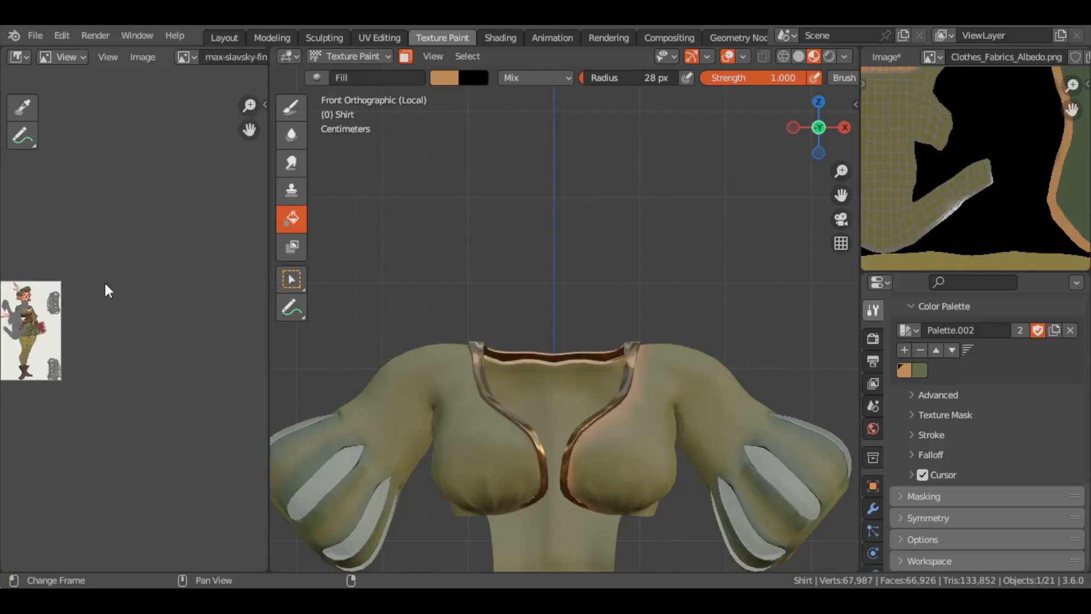
scroll(116, 301, up, 7)
click(119, 116)
click(406, 387)
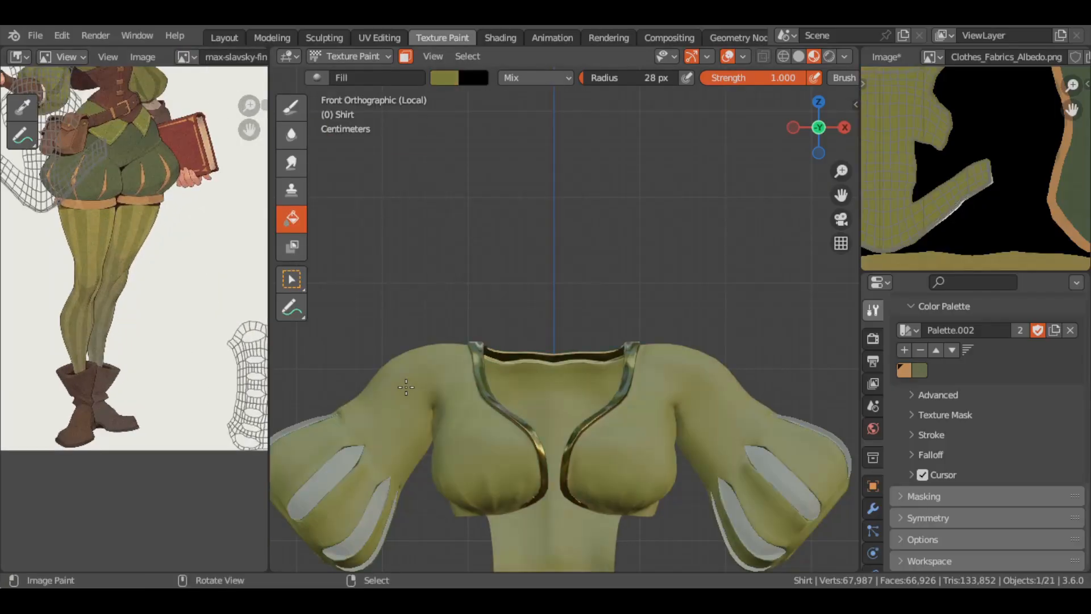
Edit the shirt's face selection so it leaves out the neckline trim and includes the waist's edge faces
key(Tab)
alt+shift+right_click(667, 390)
middle_drag(576, 436, 659, 364)
alt+shift+right_click(674, 407)
scroll(674, 407, up, 3)
shift+middle_drag(674, 407, 676, 128)
key(c)
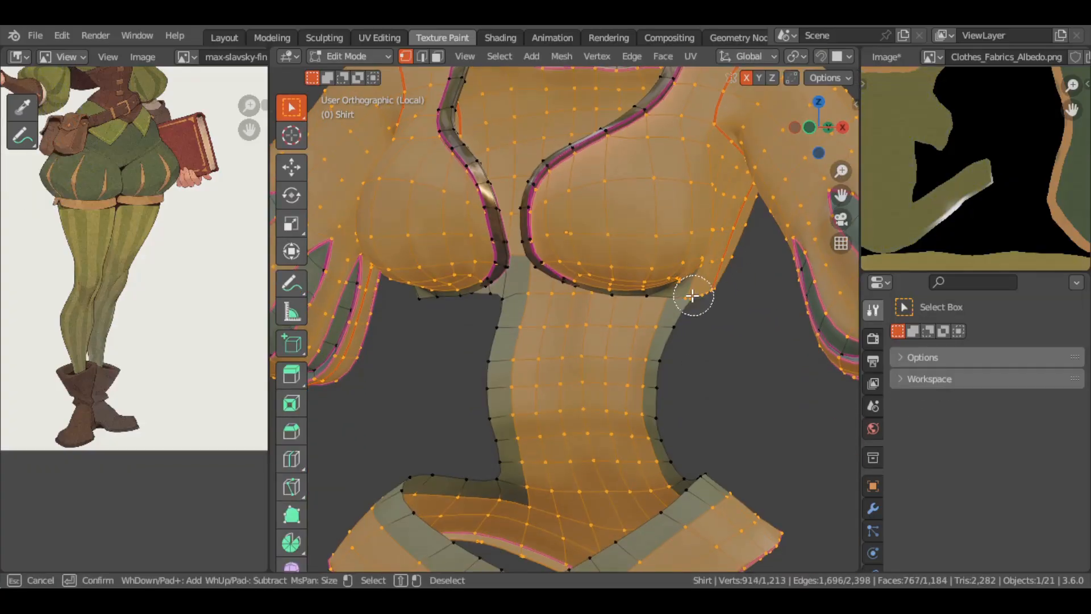
right_click(436, 391)
shift+middle_drag(436, 391, 436, 310)
key(c)
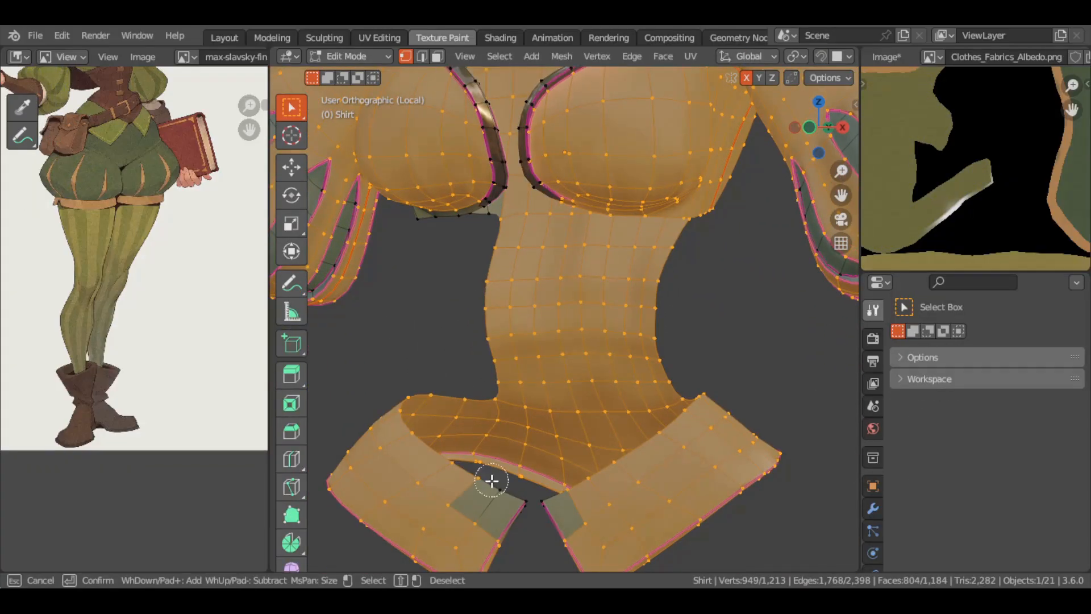
Add the remaining faces at the inner ends of the waist flaps and return the shirt to texture painting
drag(492, 483, 561, 513)
middle_drag(560, 513, 534, 358)
key(c)
drag(717, 303, 469, 223)
middle_drag(488, 261, 465, 473)
middle_drag(392, 452, 377, 448)
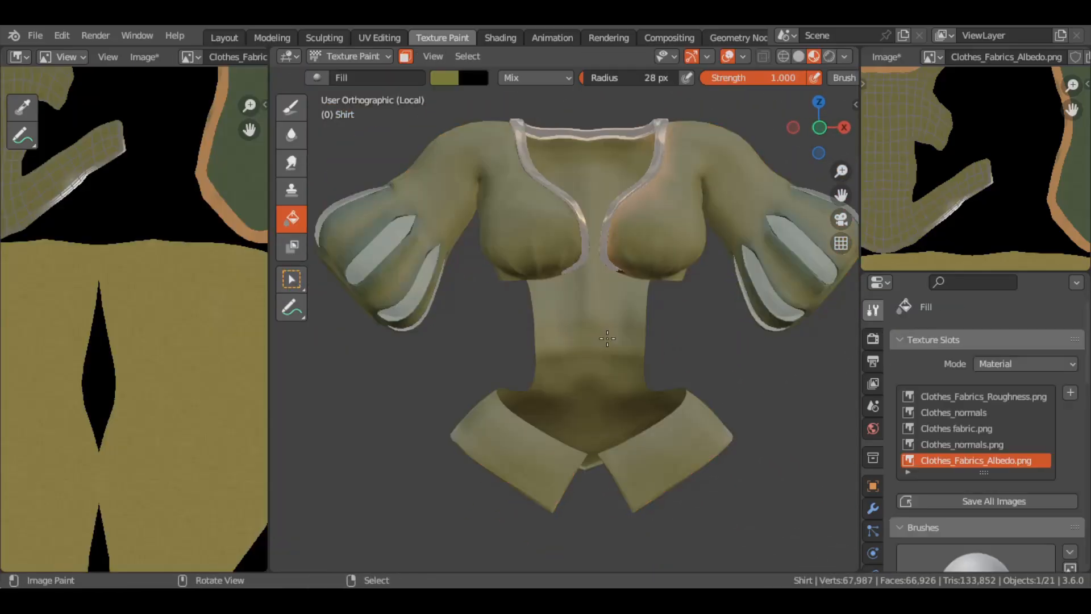
Fill the masked shirt fabric with the olive green and leave local view to check the whole outfit
scroll(606, 338, up, 5)
scroll(607, 338, down, 5)
key(KP_Divide)
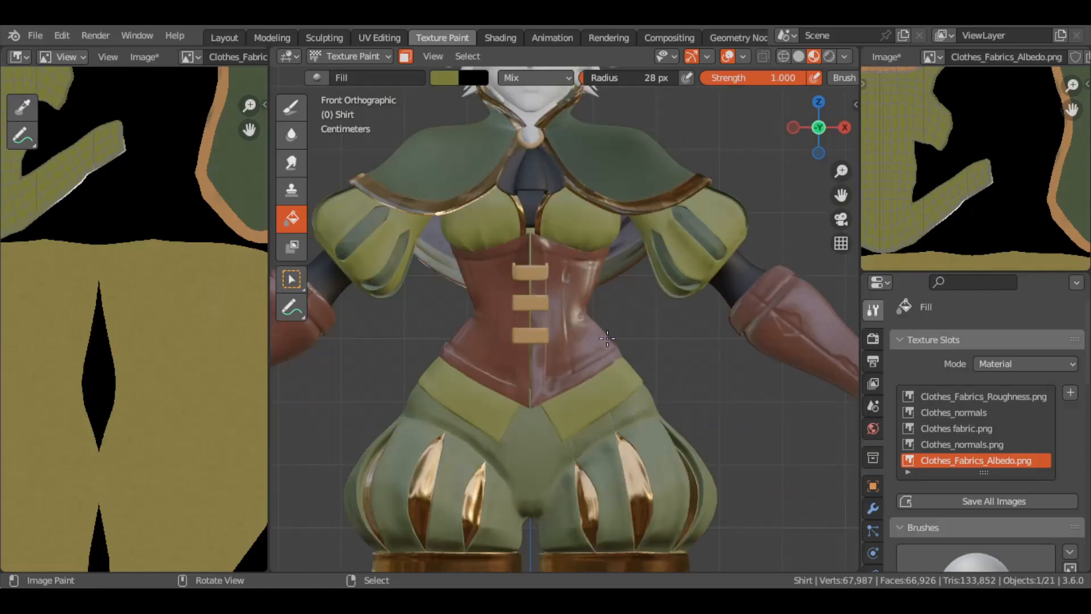
scroll(607, 338, down, 1)
middle_drag(196, 447, 186, 152)
middle_drag(512, 239, 716, 208)
click(467, 56)
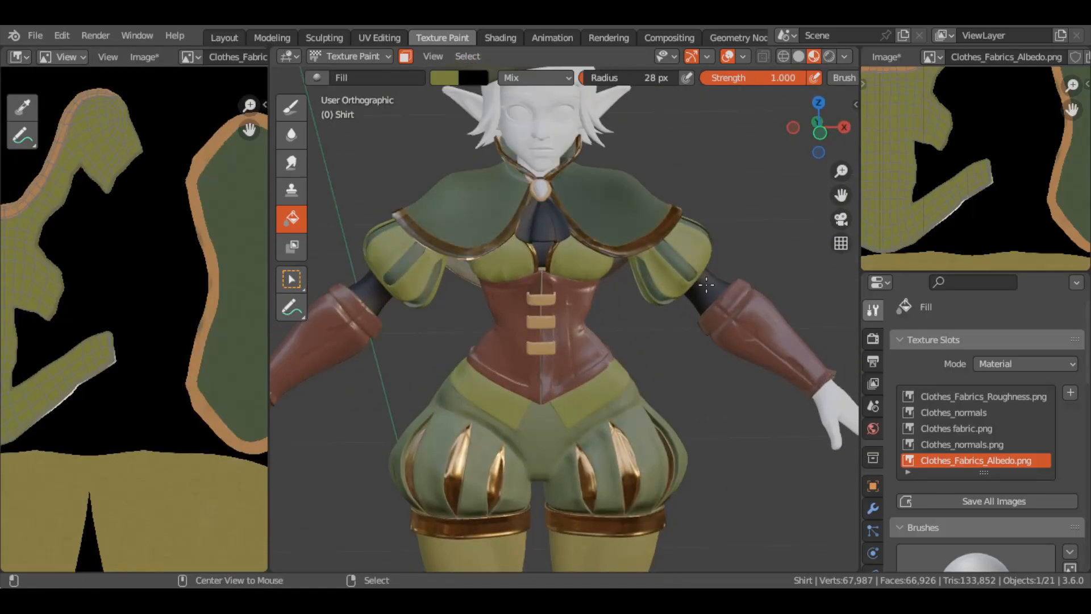
Sample a pale cream from the reference illustration and fill the sleeves and the inner shirt with it
key(alt+q)
click(191, 57)
scroll(272, 221, down, 1)
click(273, 220)
click(566, 253)
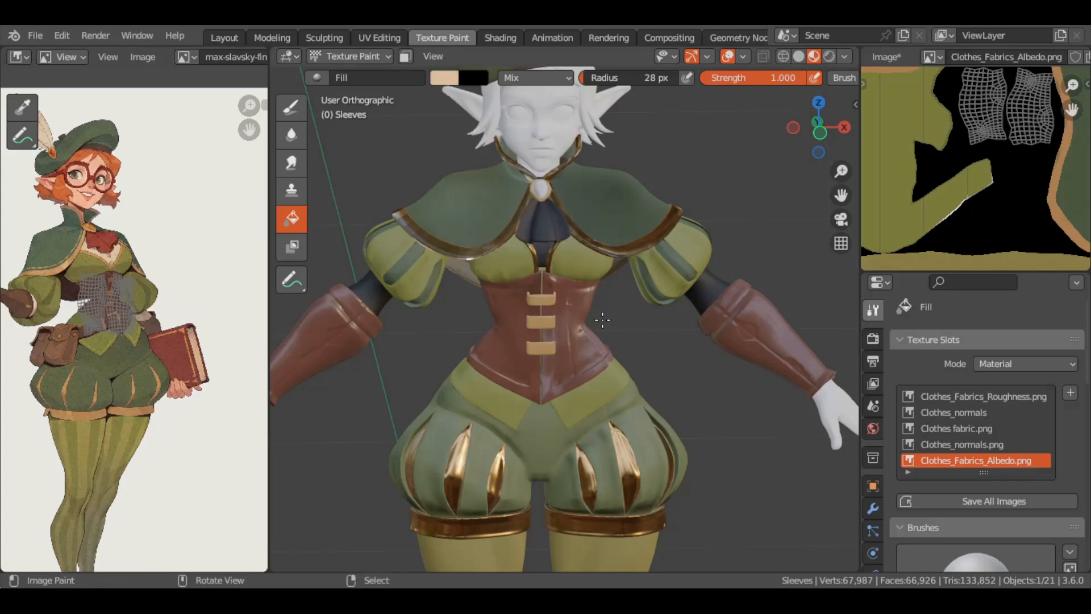
key(alt+q)
click(541, 248)
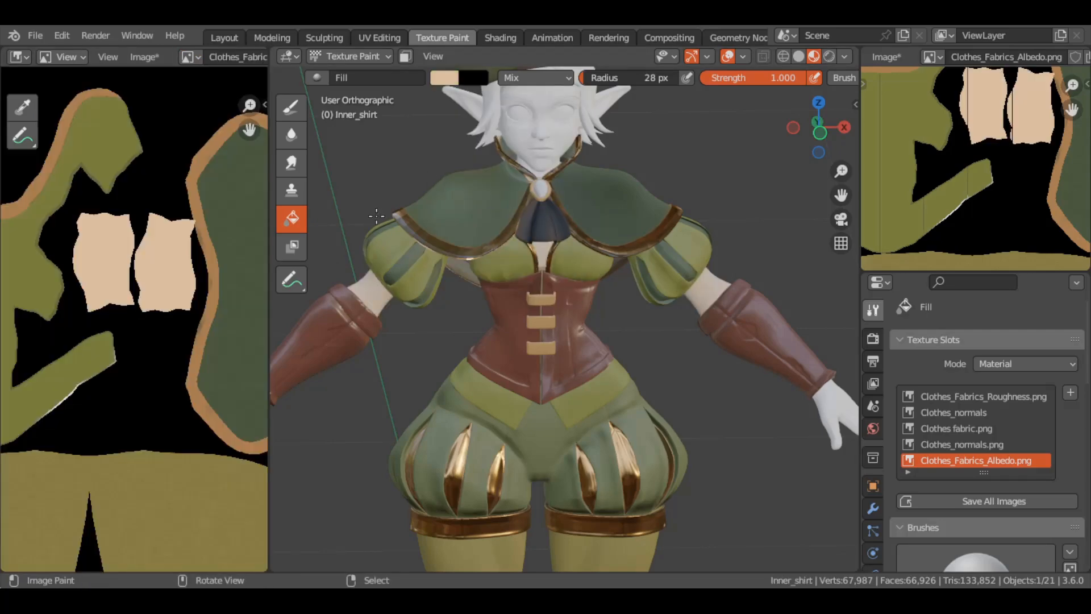
Sample the red of the neckerchief from the reference illustration and fill the tie with it
key(alt+q)
click(191, 57)
scroll(273, 220, down, 7)
click(247, 203)
click(444, 78)
click(565, 253)
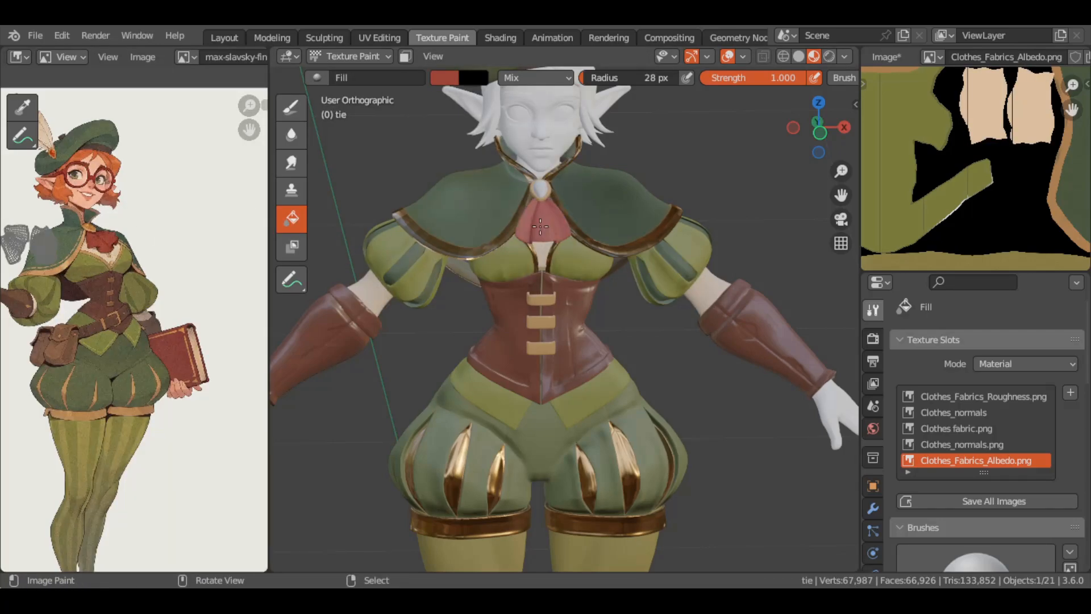
alt+middle_drag(540, 227, 546, 216)
Switch texture painting to the hat, sample a dark brown, and fill only the linked faces of the hatband
scroll(542, 222, down, 1)
scroll(940, 166, down, 6)
shift+middle_drag(588, 188, 591, 387)
ctrl+middle_drag(591, 387, 606, 239)
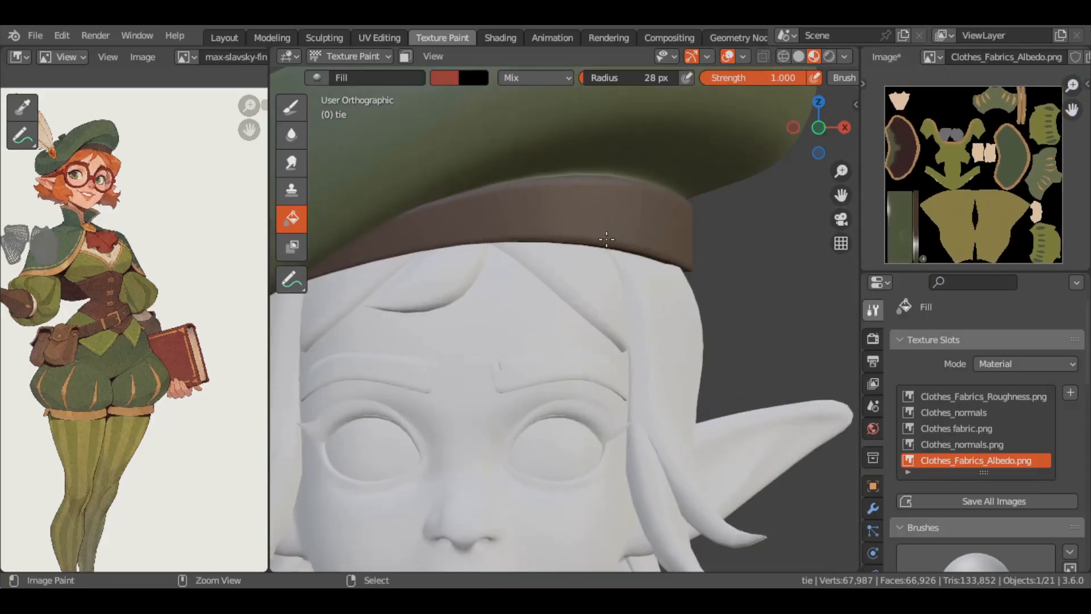
key(alt+q)
scroll(73, 358, down, 3)
scroll(72, 358, up, 5)
click(349, 56)
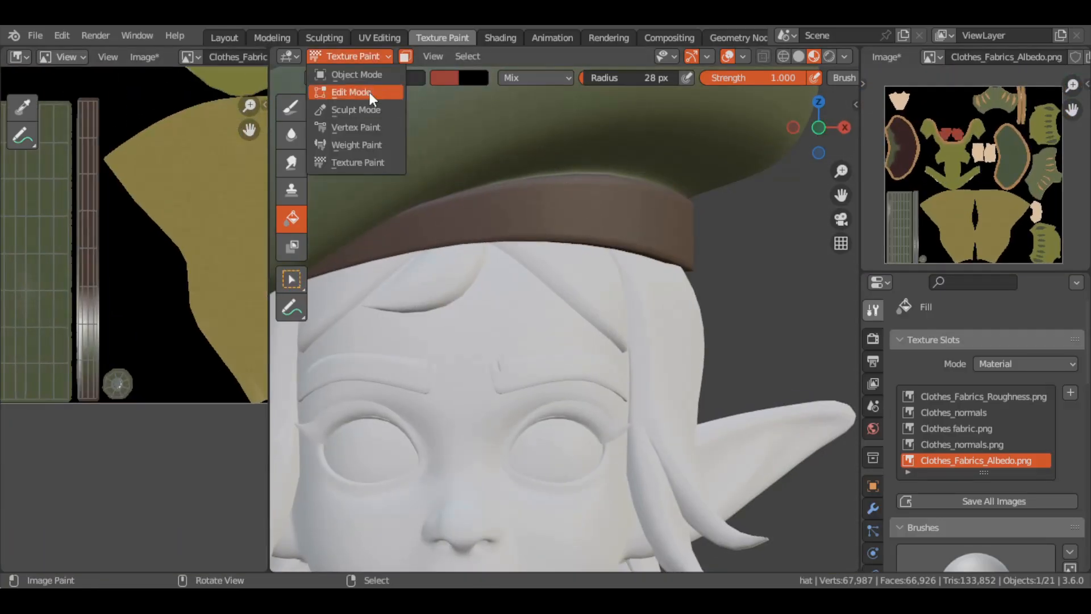
key(alt+a)
click(444, 77)
click(569, 252)
click(88, 227)
key(l)
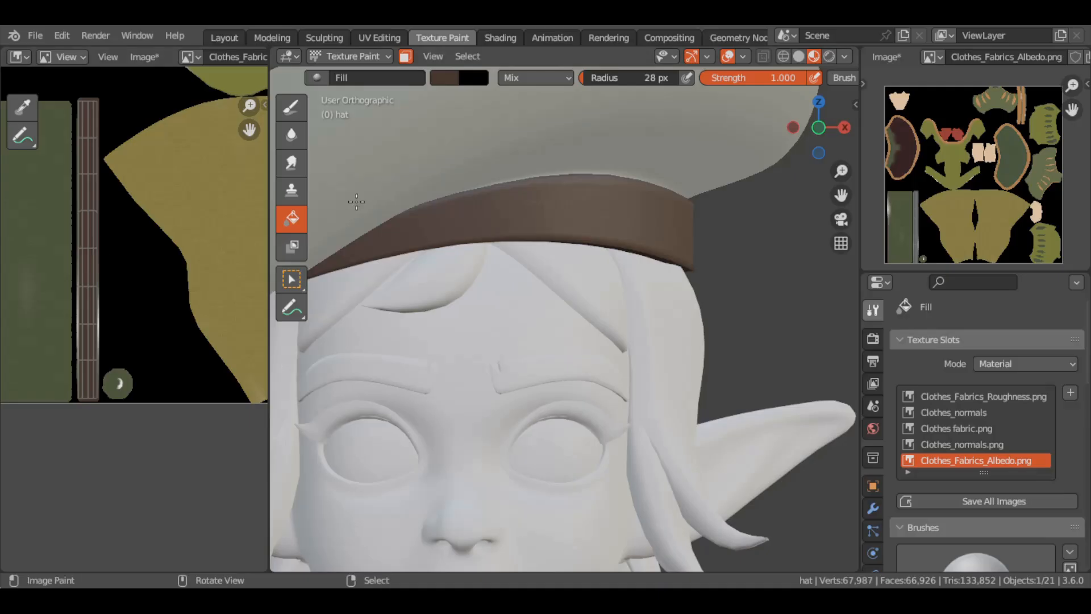
Sample the hat's dark green and fill the linked faces of the beret body with it
click(448, 81)
click(569, 253)
click(45, 227)
key(l)
key(shift+l)
mouse_move(505, 196)
middle_down()
mouse_move(531, 267)
mouse_move(511, 260)
middle_up()
key(l)
click(531, 267)
key(l)
scroll(511, 260, down, 3)
key(KP_1)
scroll(511, 260, down, 5)
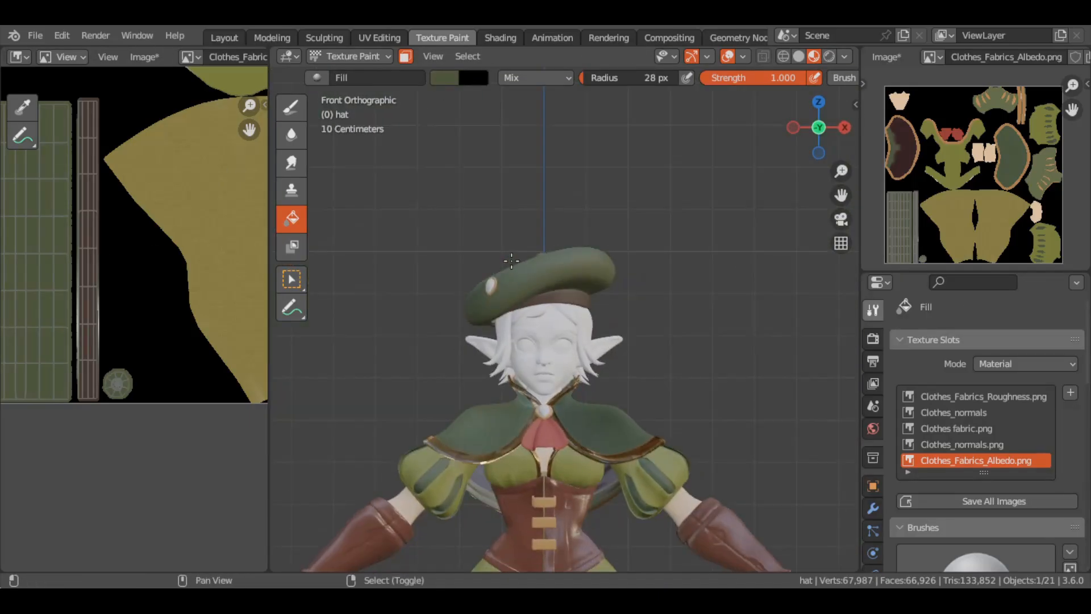
Switch texture painting to the tights and display the character reference illustration beside them
scroll(512, 260, up, 4)
shift+middle_drag(511, 455, 503, 154)
scroll(562, 449, up, 5)
scroll(561, 448, down, 2)
key(alt+q)
scroll(973, 384, down, 10)
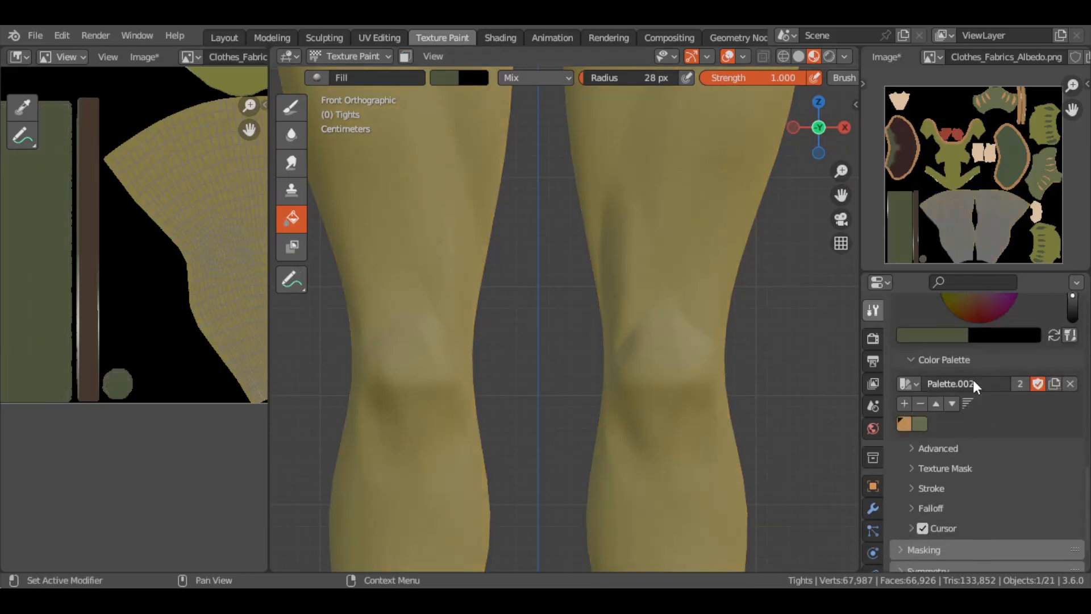
click(187, 57)
scroll(244, 170, down, 5)
click(244, 216)
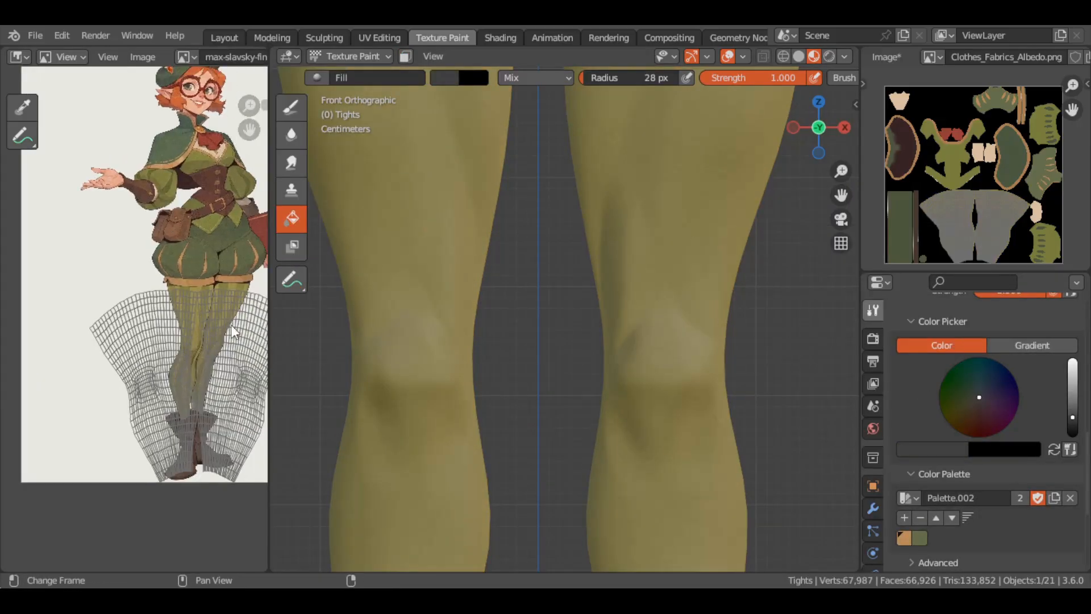
Set the paint color to ochre yellow and view the whole character from the front in solid shading
shift+middle_drag(496, 309, 497, 308)
key(KP_1)
click(799, 57)
scroll(718, 236, down, 7)
shift+middle_drag(718, 245, 718, 236)
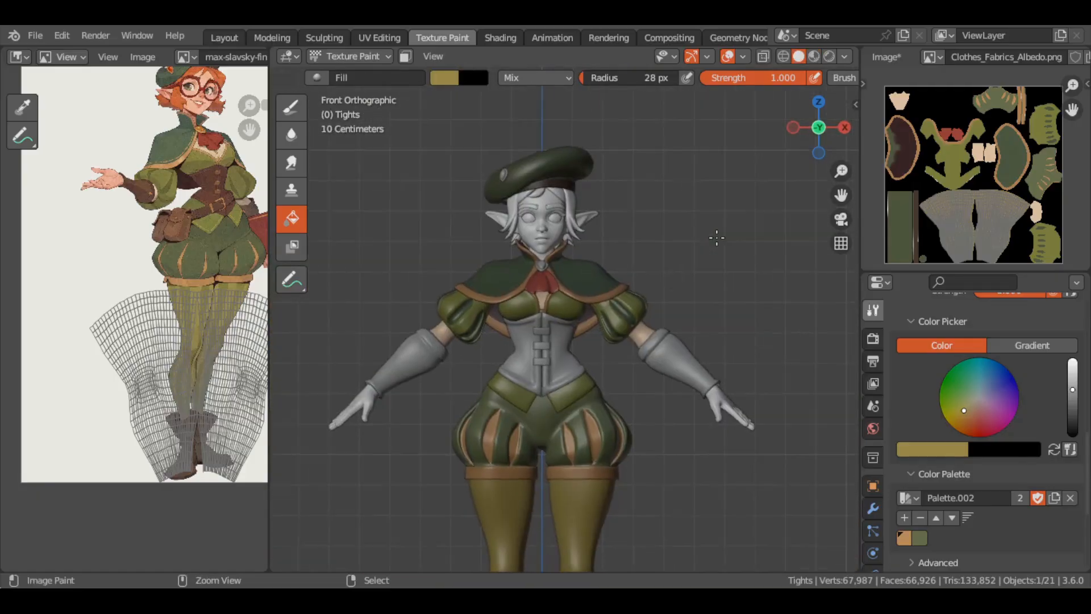
Open the Clothes_fabrics shader nodes and arrange the albedo texture, Color Attribute and Multiply nodes for rewiring
click(500, 38)
drag(483, 416, 690, 440)
drag(474, 464, 280, 456)
drag(350, 451, 347, 400)
scroll(559, 220, down, 3)
scroll(559, 219, up, 9)
drag(411, 421, 409, 416)
scroll(536, 175, down, 10)
middle_drag(604, 441, 384, 537)
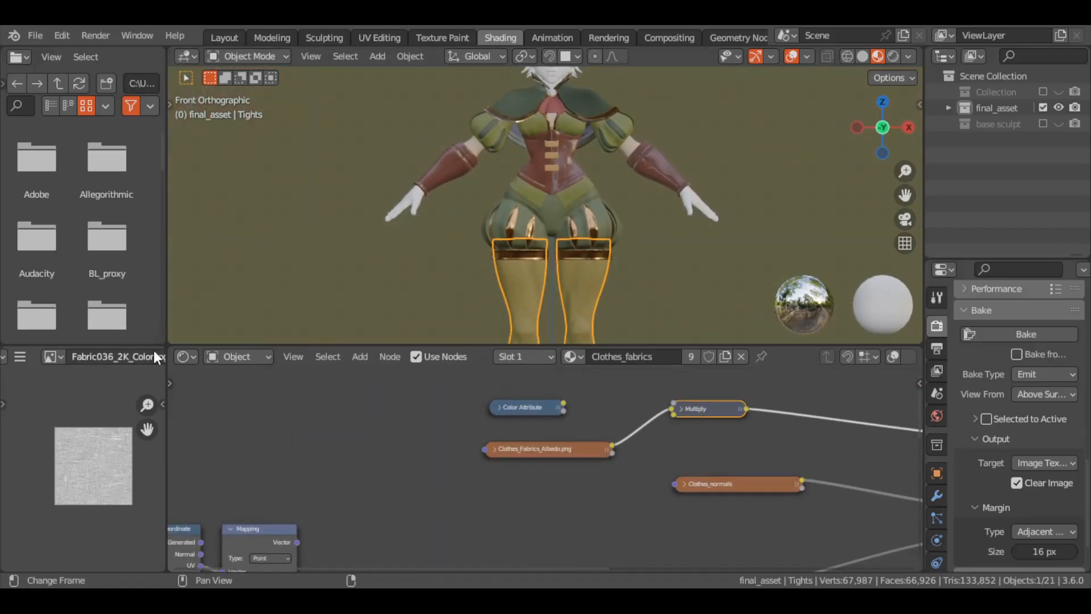
Feed a Fabric036_2K_Color.jpg texture node into the Multiply node's second color input and delete the Color Attribute node
drag(633, 418, 674, 414)
key(h)
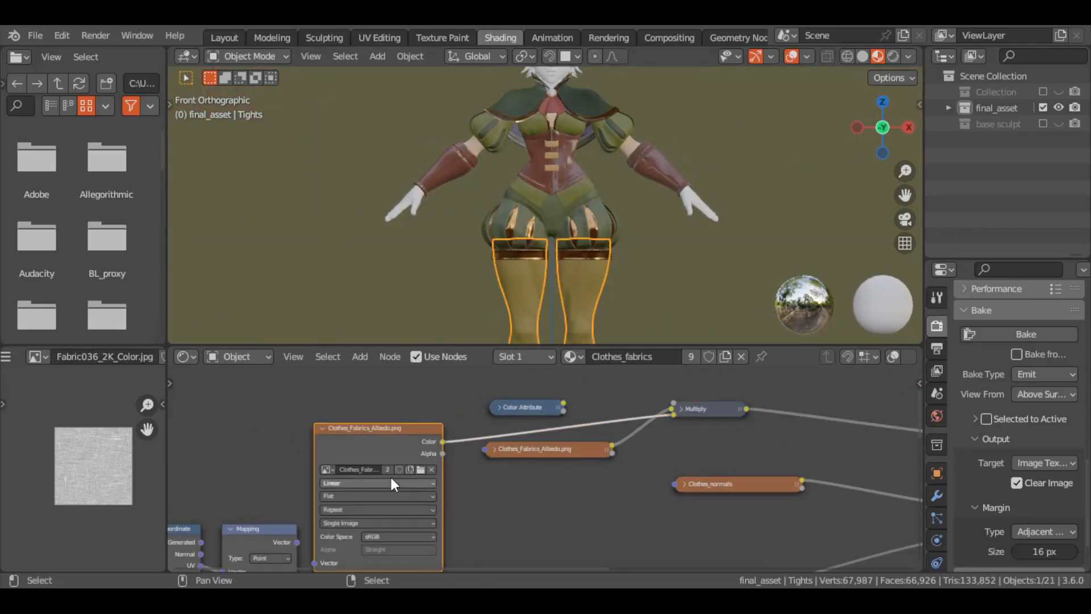
click(532, 414)
middle_drag(532, 414, 549, 476)
key(x)
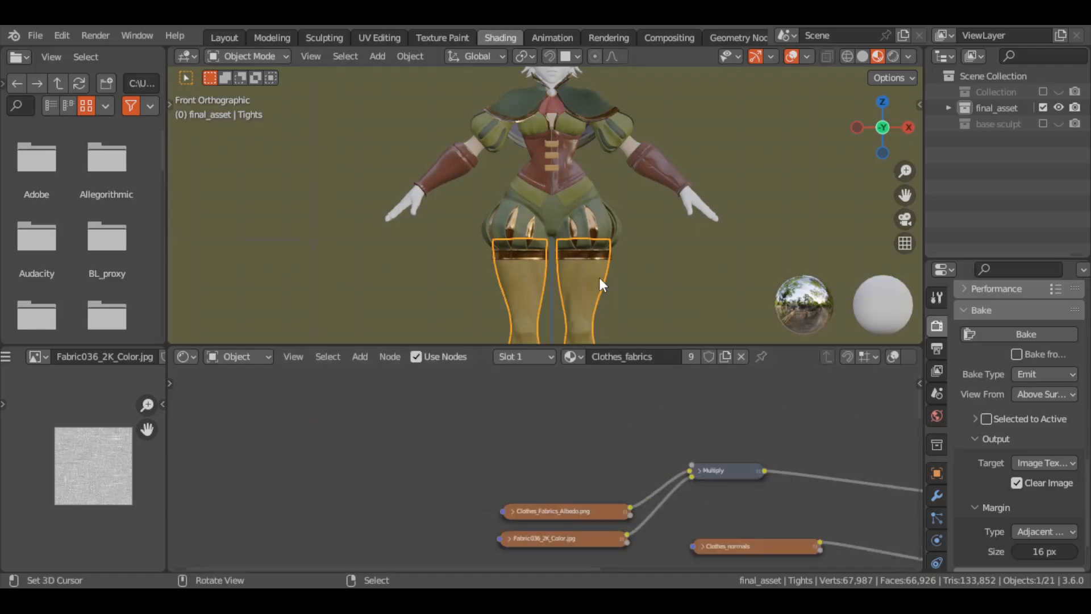
Link the Mapping node's vector to the Fabric036_2K_Color.jpg texture and inspect the fabric on the shorts
scroll(598, 277, up, 4)
middle_drag(455, 529, 510, 426)
drag(370, 501, 556, 435)
scroll(629, 230, up, 8)
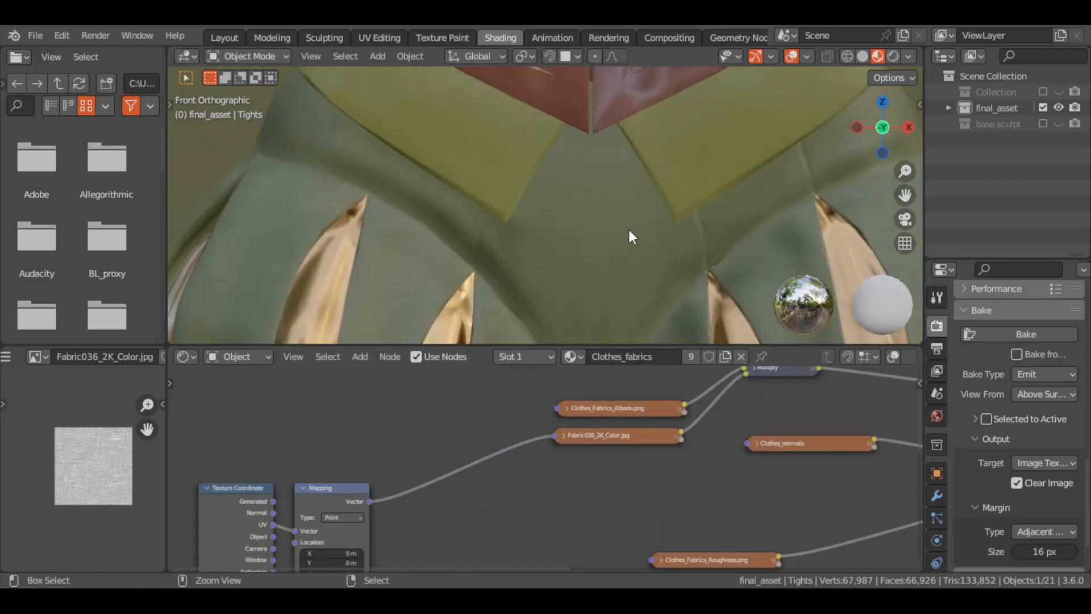
scroll(629, 229, down, 6)
Duplicate the Clothes_Fabrics_Albedo.png texture node and link its color to the Multiply node's factor
shift+middle_drag(628, 229, 556, 455)
middle_drag(735, 431, 703, 470)
click(590, 445)
drag(535, 423, 486, 398)
drag(570, 390, 713, 464)
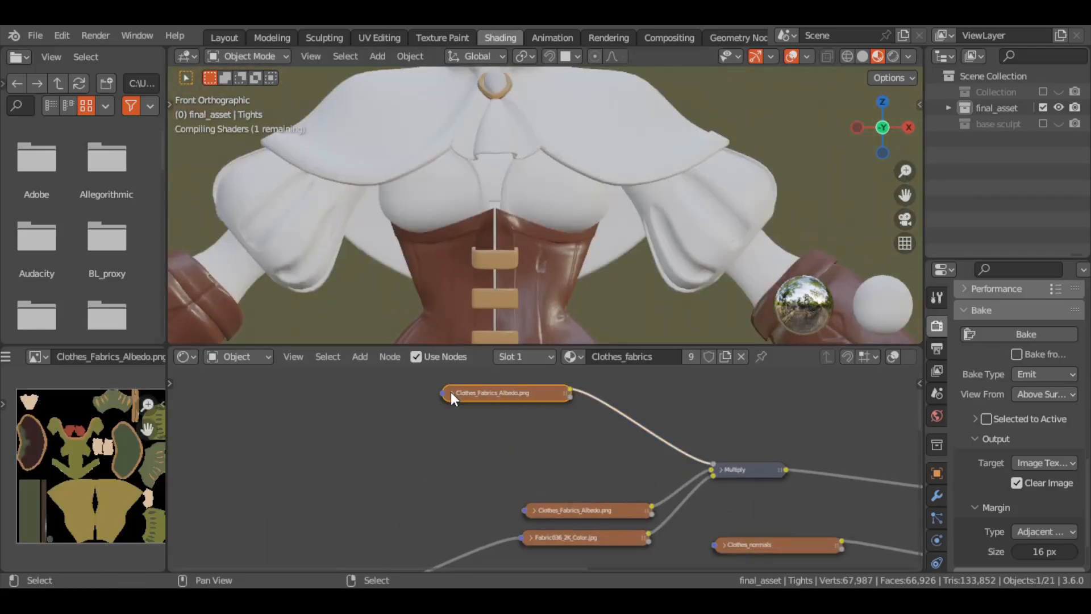
Assign the mask image to the duplicated texture node, place it beside Multiply, and check the outfit from the front
click(452, 392)
click(456, 434)
scroll(478, 520, down, 5)
click(478, 523)
click(451, 392)
drag(496, 395, 576, 476)
mouse_move(398, 255)
ctrl+middle_down()
mouse_move(395, 174)
mouse_move(398, 255)
ctrl+middle_up()
middle_drag(397, 256, 392, 193)
mouse_move(528, 227)
ctrl+middle_down()
mouse_move(529, 193)
mouse_move(527, 239)
ctrl+middle_up()
key(KP_1)
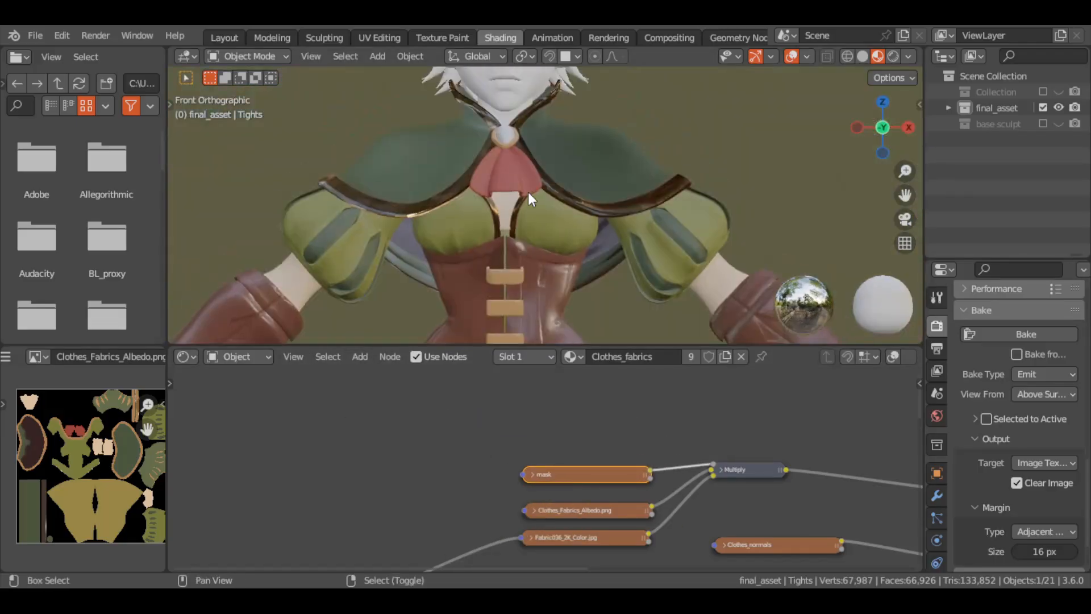
Go back to texture painting with Clothes_Fabrics_Albedo.png displayed and active in place of the mask
shift+middle_drag(527, 192, 501, 79)
click(46, 358)
click(442, 37)
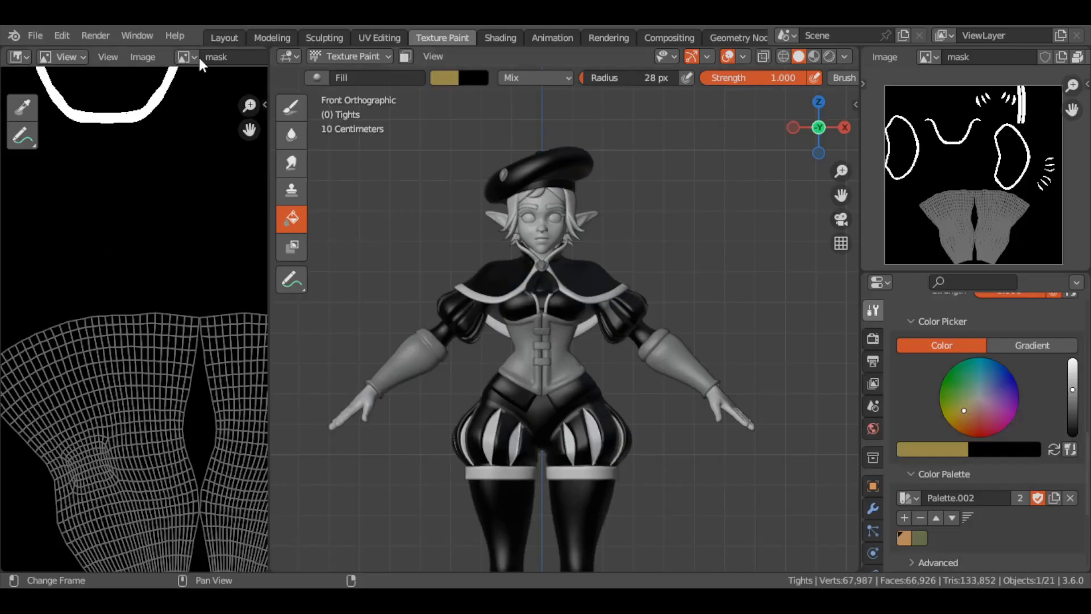
click(189, 57)
click(239, 79)
click(145, 57)
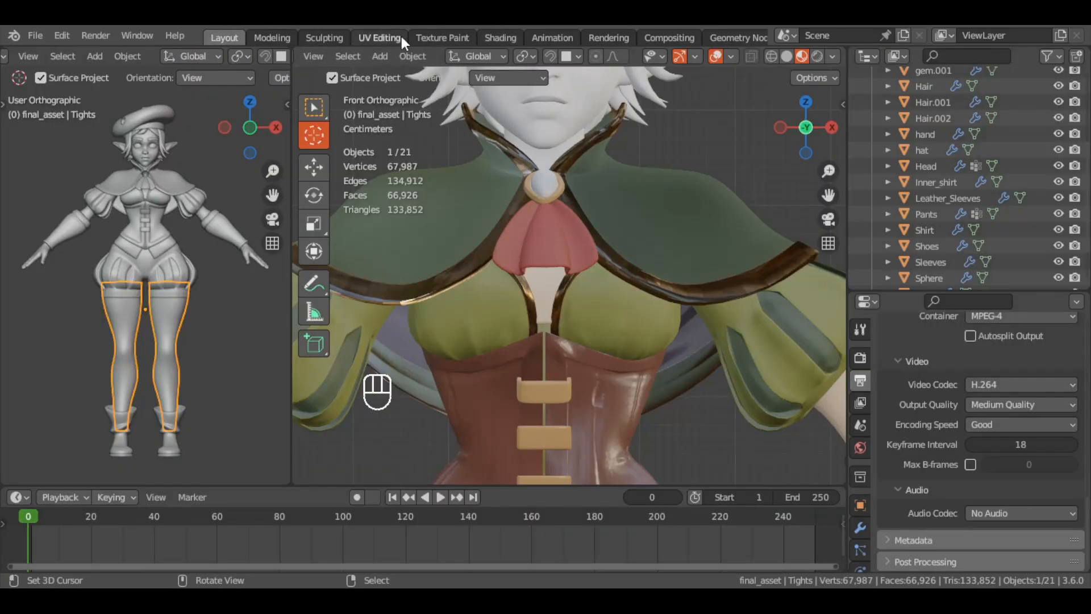
click(443, 38)
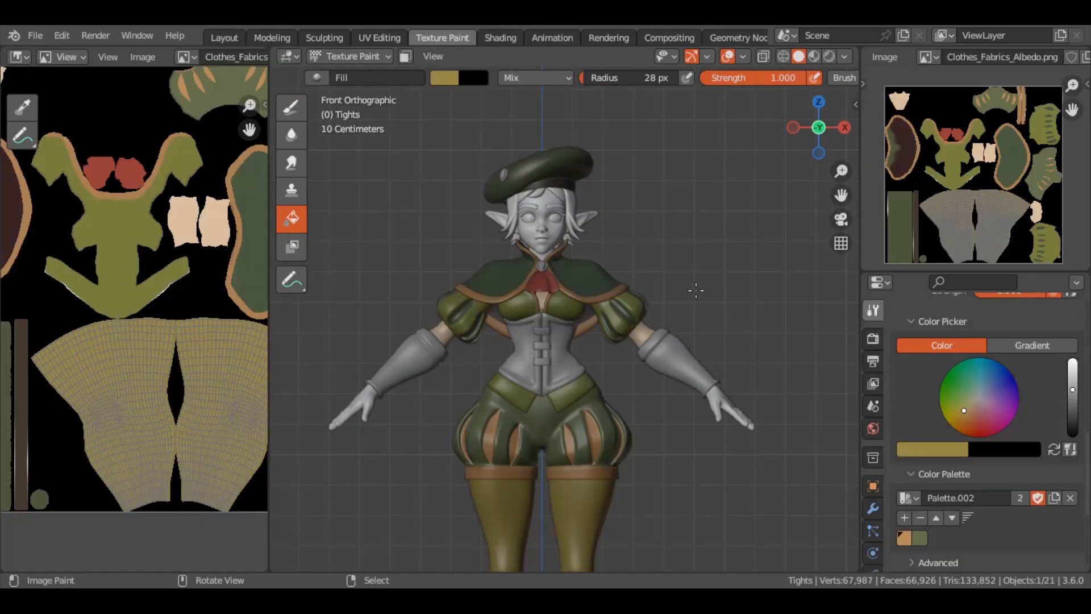
Switch to the leather sleeves, focus on the boots from the front, and open the leather and metals shader nodes
key(alt+q)
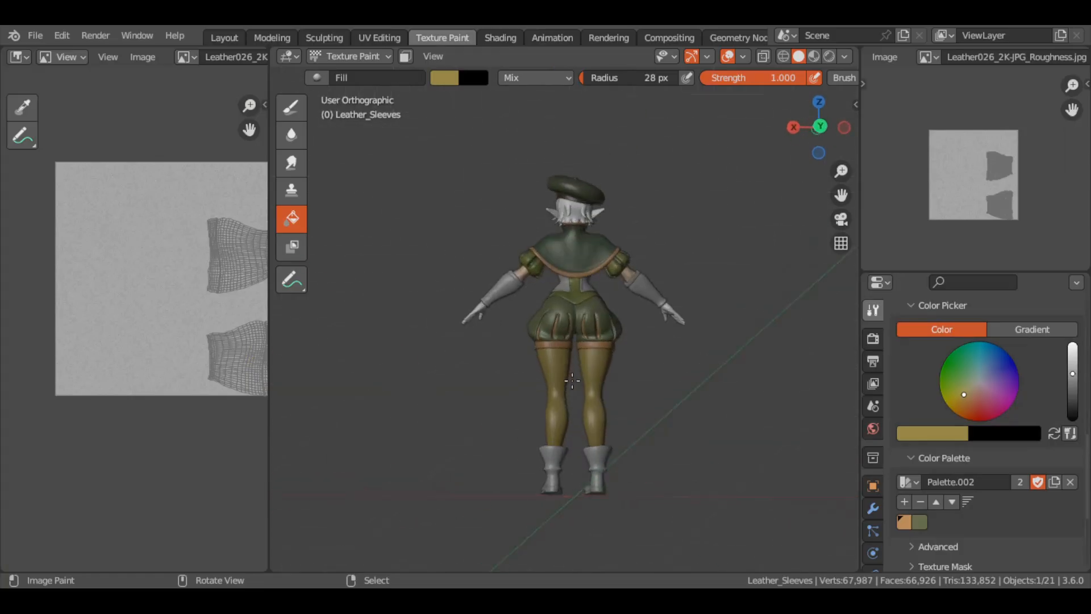
key(KP_1)
scroll(572, 379, up, 9)
shift+middle_drag(573, 378, 531, 74)
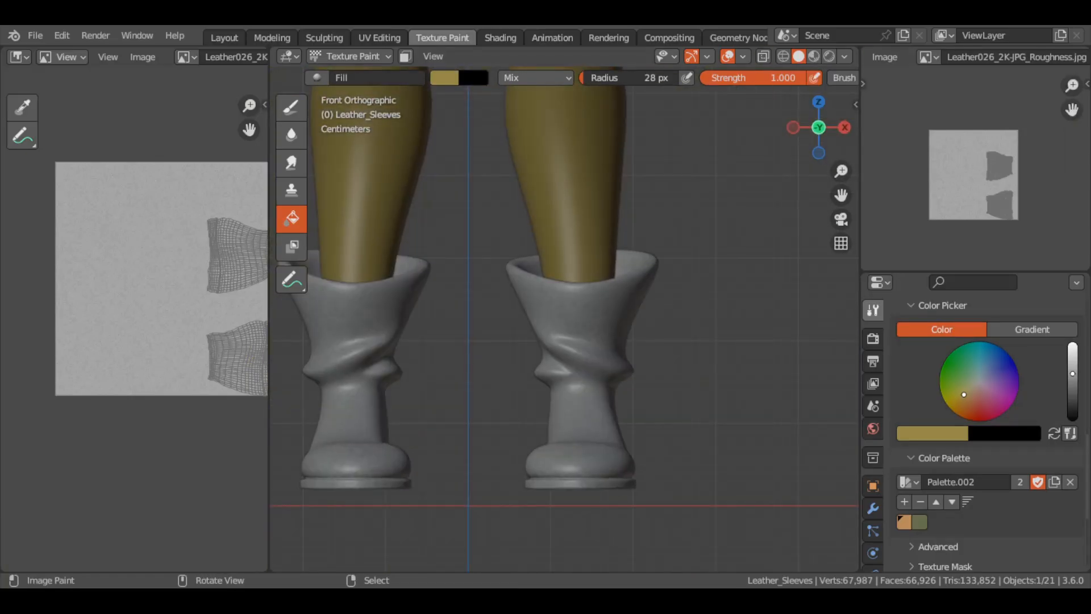
click(500, 38)
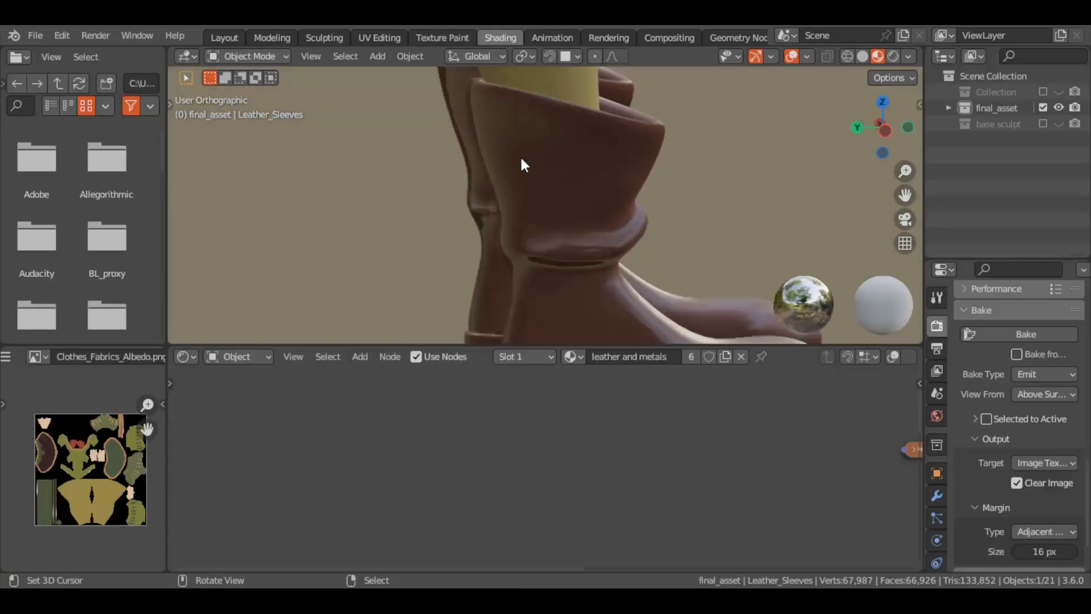
Display the face orientation overlay on the character's chest from the front in the Layout workspace
key(KP_1)
scroll(521, 160, down, 5)
shift+middle_drag(521, 160, 512, 284)
scroll(522, 159, up, 5)
middle_drag(521, 159, 273, 165)
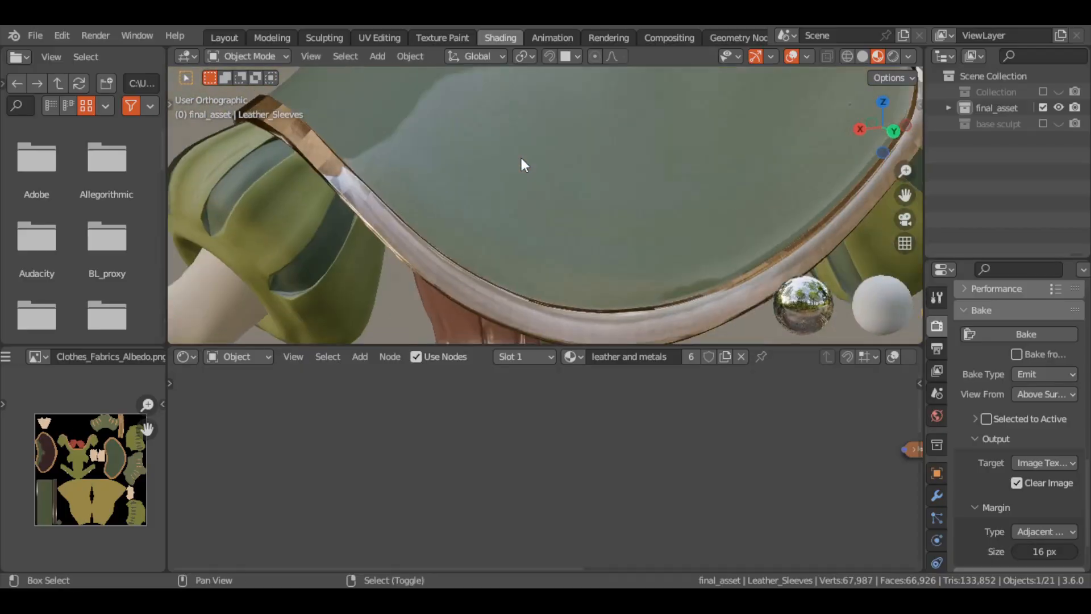
key(KP_1)
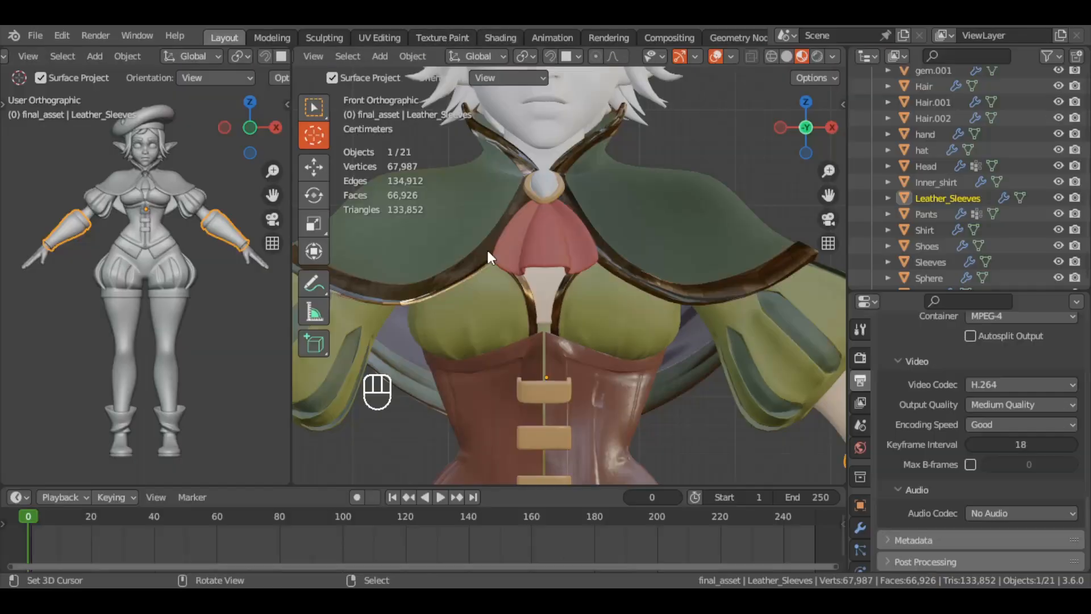
click(731, 56)
click(625, 381)
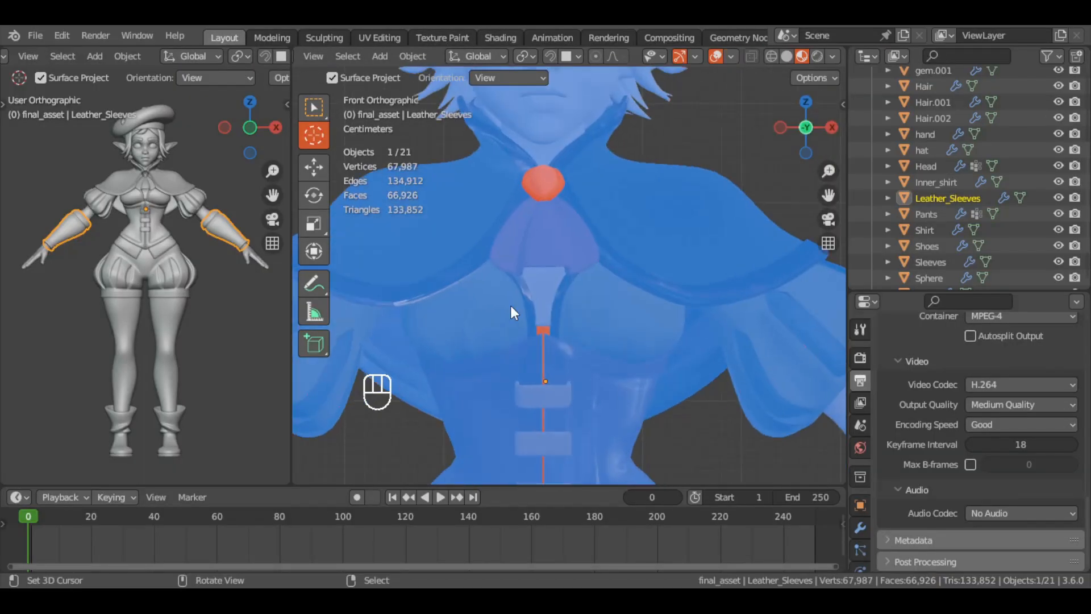
Select the cape's clasp gem together with the hat gem and recalculate all their normals with Inside enabled
right_click(543, 183)
scroll(544, 183, down, 6)
shift+right_click(523, 157)
key(Tab)
key(a)
scroll(441, 470, up, 5)
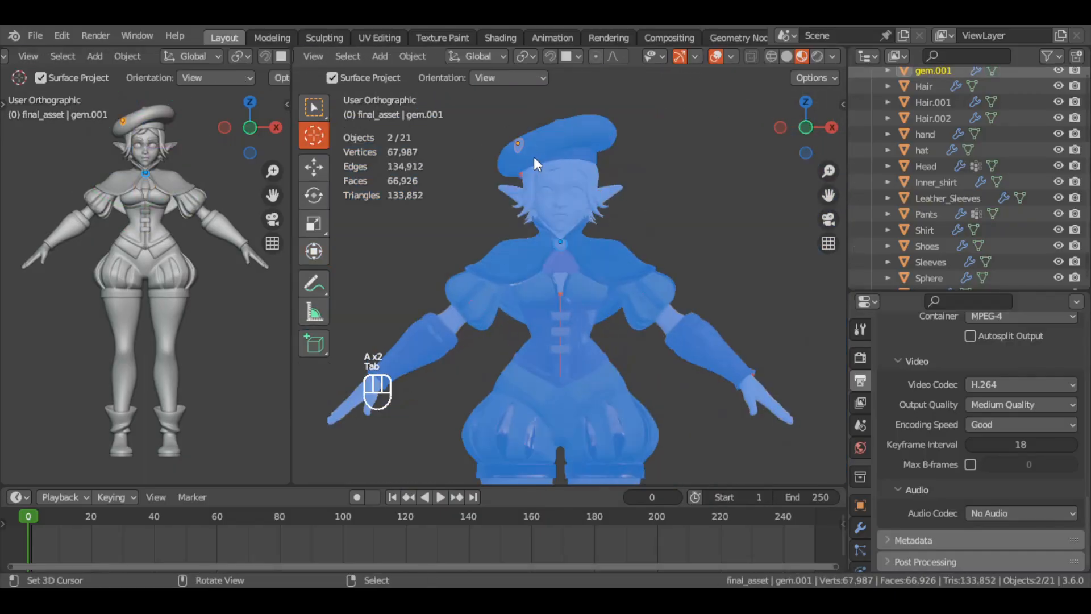
Return to Object Mode and turn off the face orientation overlay to show the textured outfit
click(731, 55)
click(630, 377)
scroll(632, 310, up, 6)
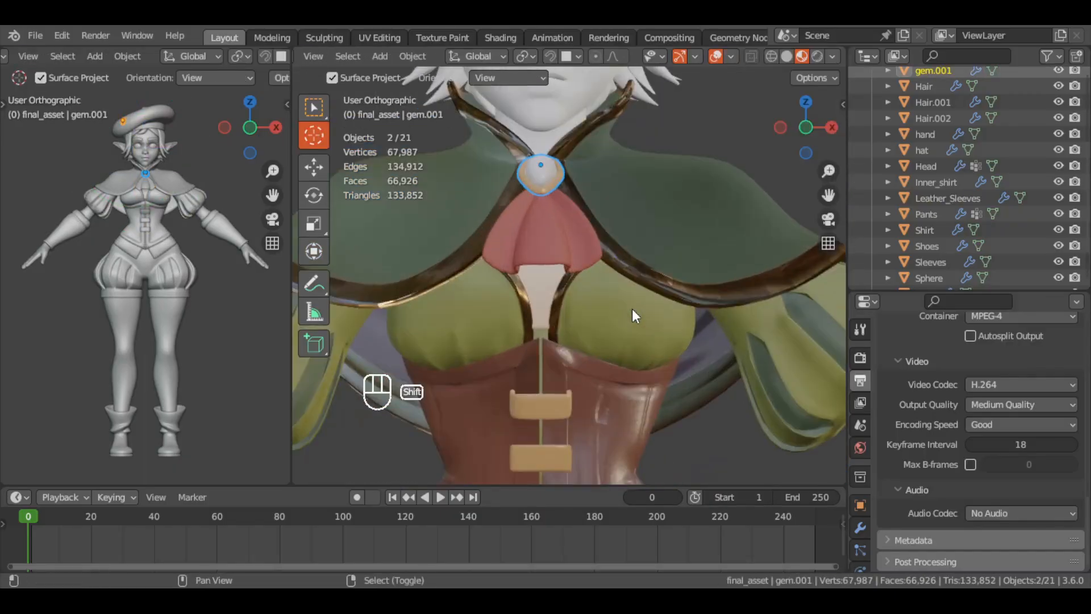
Select the pants with the whole character framed from the front, and save the Blender file
shift+scroll(632, 309, down, 20)
right_click(632, 310)
scroll(721, 267, down, 4)
key(KP_1)
scroll(721, 266, down, 2)
shift+scroll(721, 267, up, 10)
scroll(722, 269, down, 8)
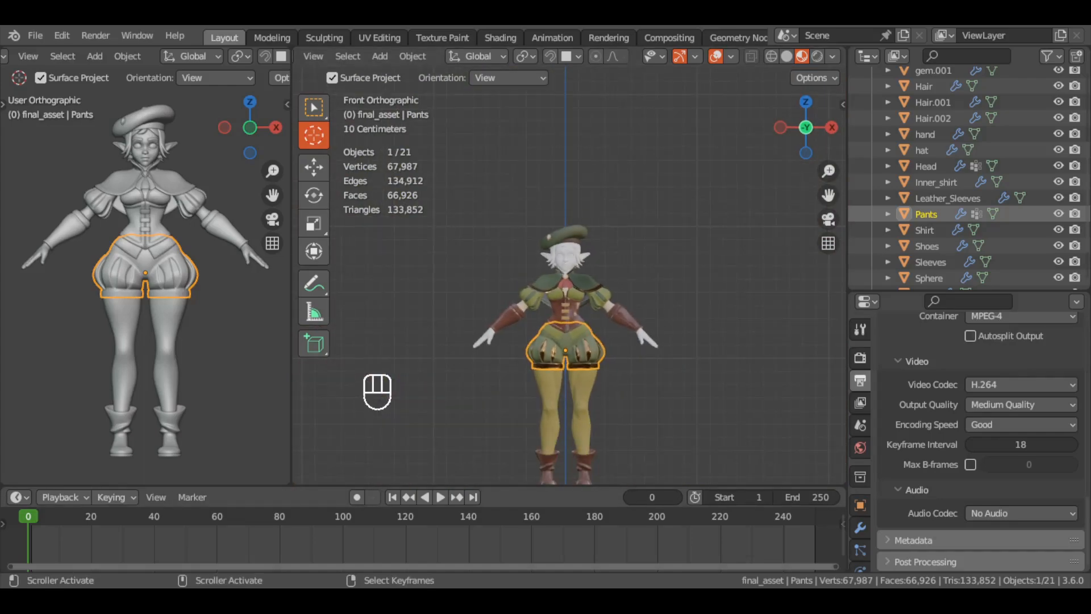
scroll(565, 337, up, 3)
key(ctrl+s)
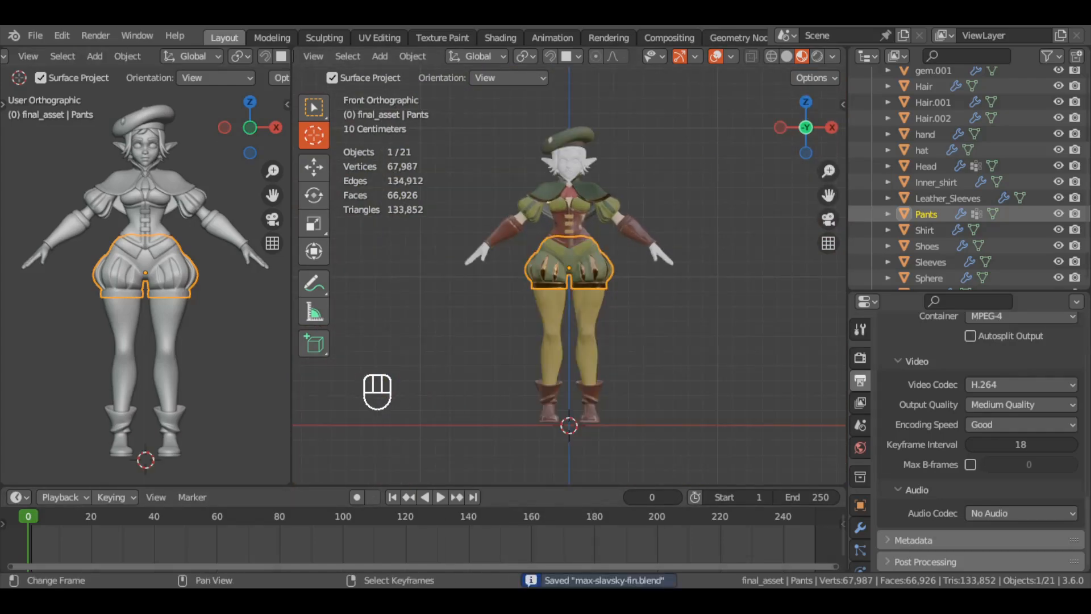